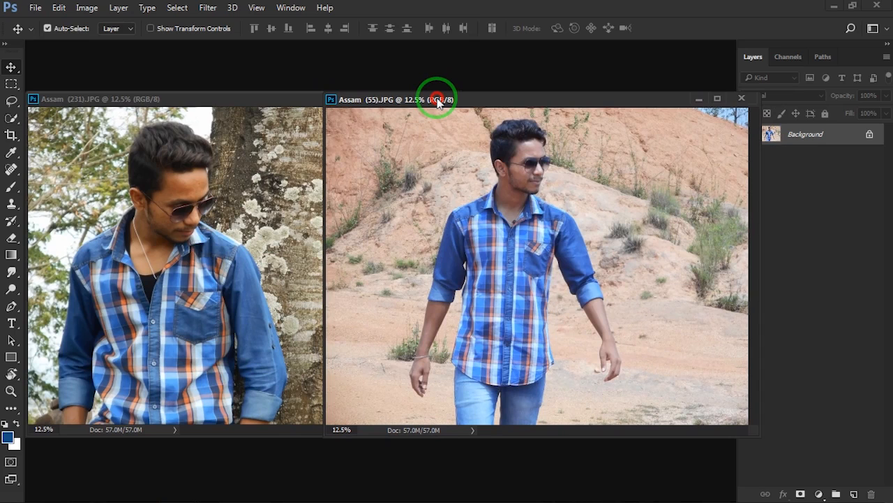
# Dock the floating photos Assam (231).JPG and Assam (55).JPG as document tabs.
pyautogui.moveTo(439, 101); pyautogui.dragTo(443, 101)
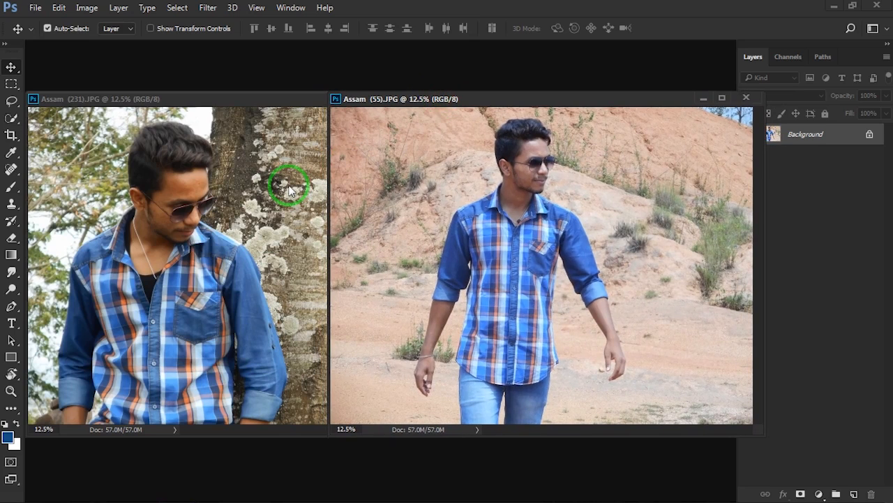
pyautogui.moveTo(252, 102); pyautogui.dragTo(253, 45)
pyautogui.moveTo(414, 99); pyautogui.dragTo(311, 53)
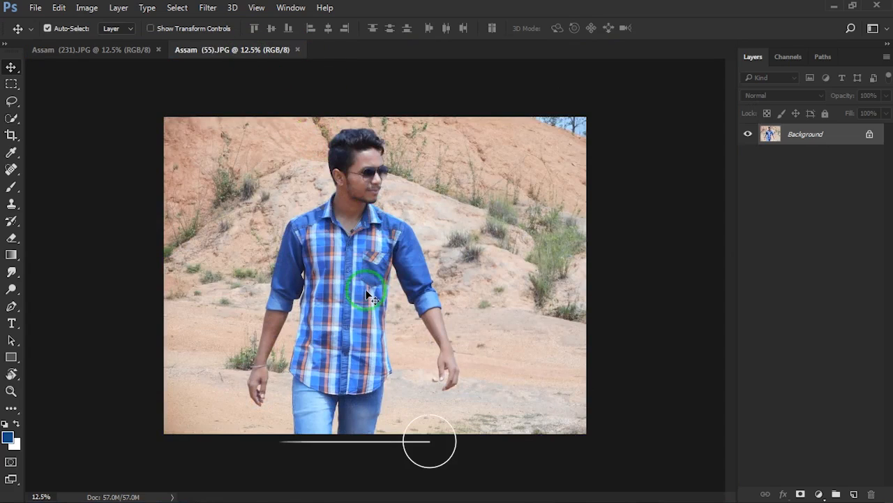
# Trace a closed Pen tool path around the man in Assam (55).JPG, leaving out the gap between his legs.
pyautogui.press('f')
pyautogui.scroll(-2, 381, 325)
pyautogui.scroll(7, 391, 371)
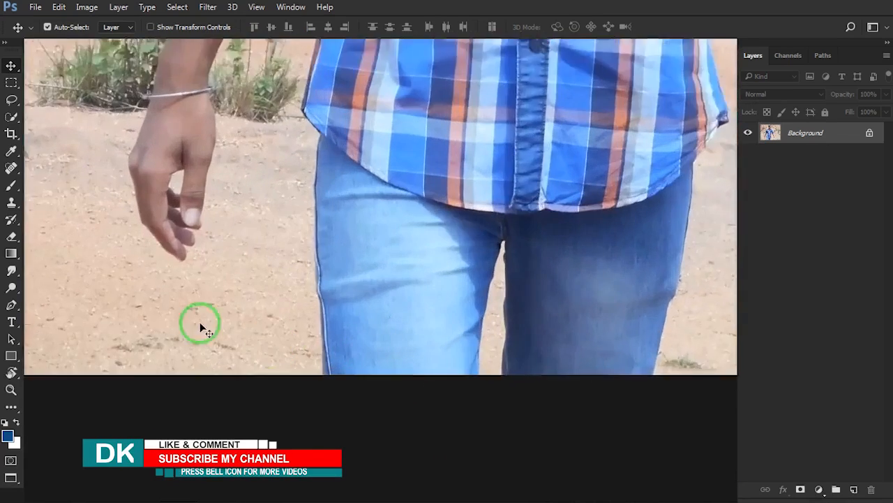
pyautogui.scroll(3, 103, 293)
pyautogui.scroll(-5, 430, 248)
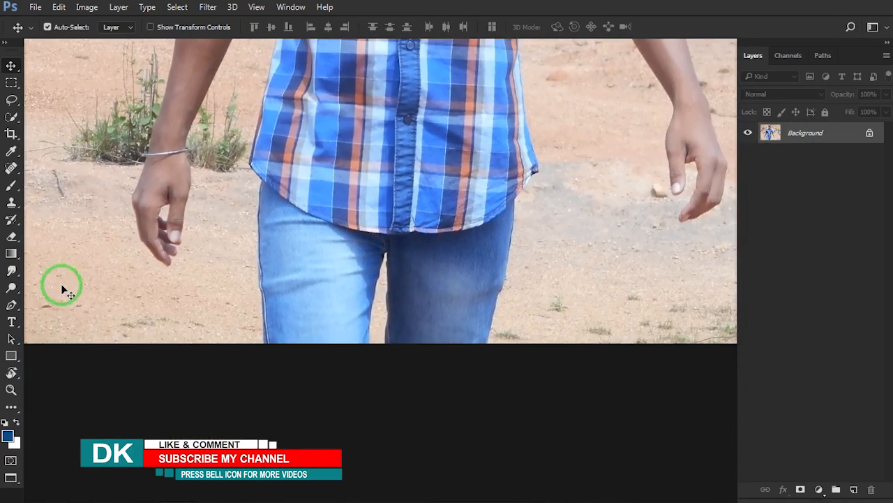
pyautogui.click(11, 304)
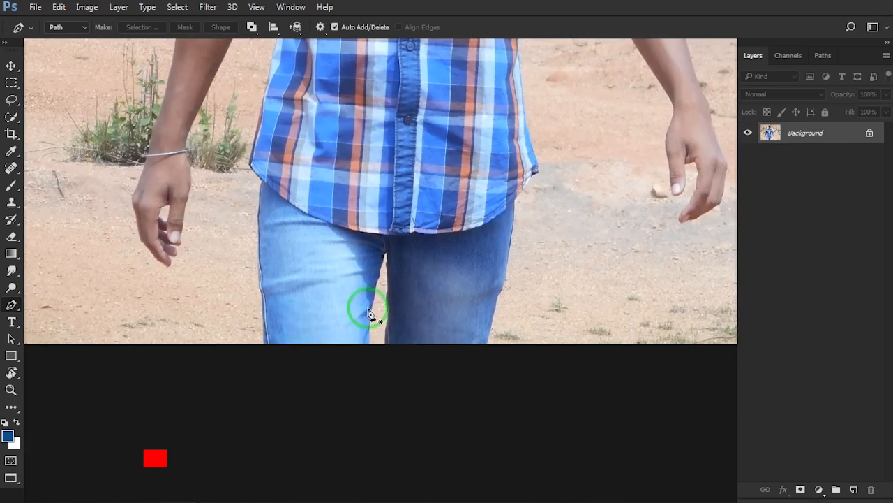
pyautogui.scroll(6, 370, 321)
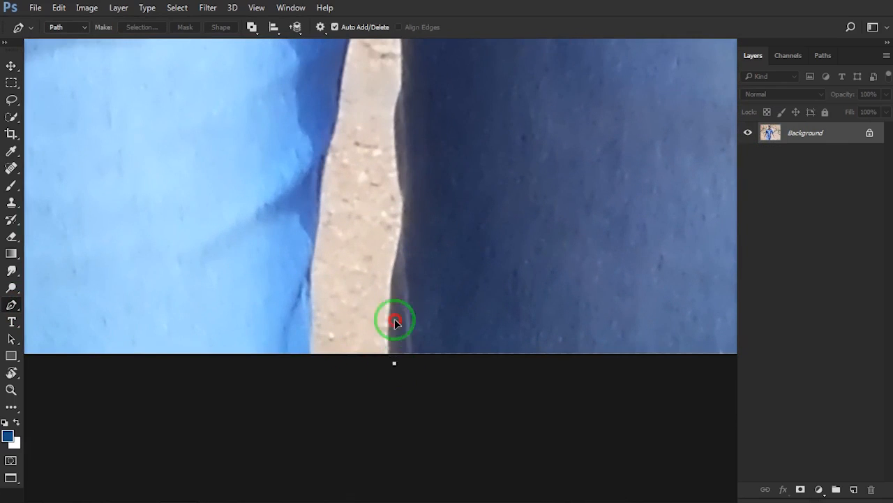
pyautogui.moveTo(395, 321); pyautogui.dragTo(395, 321)
pyautogui.moveTo(388, 128); pyautogui.dragTo(447, 304)
pyautogui.moveTo(455, 352); pyautogui.dragTo(457, 305)
pyautogui.scroll(-8, 459, 231)
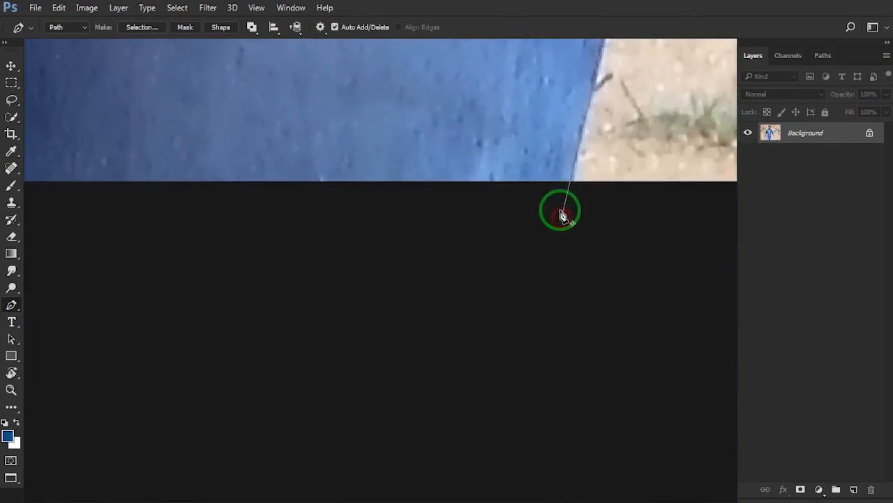
pyautogui.scroll(-6, 386, 237)
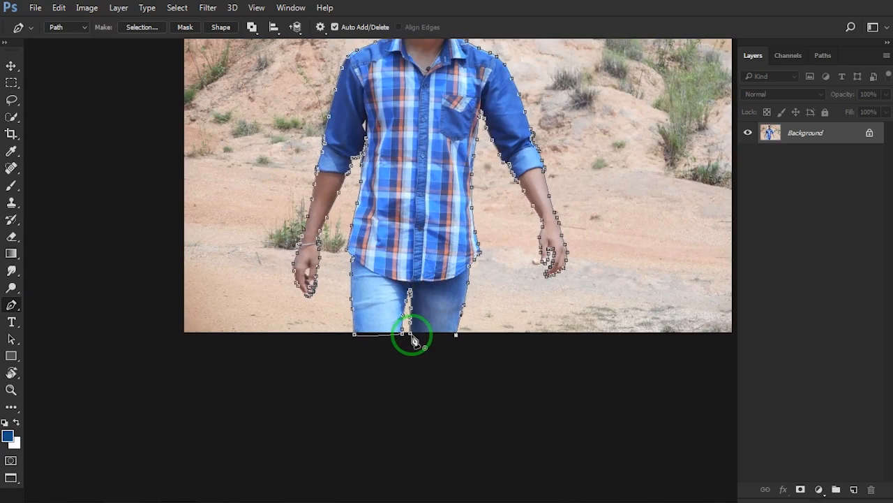
# Convert the path around the man into a new anti-aliased selection with a 2.5-pixel feather radius.
pyautogui.scroll(5, 425, 289)
pyautogui.rightClick(440, 240)
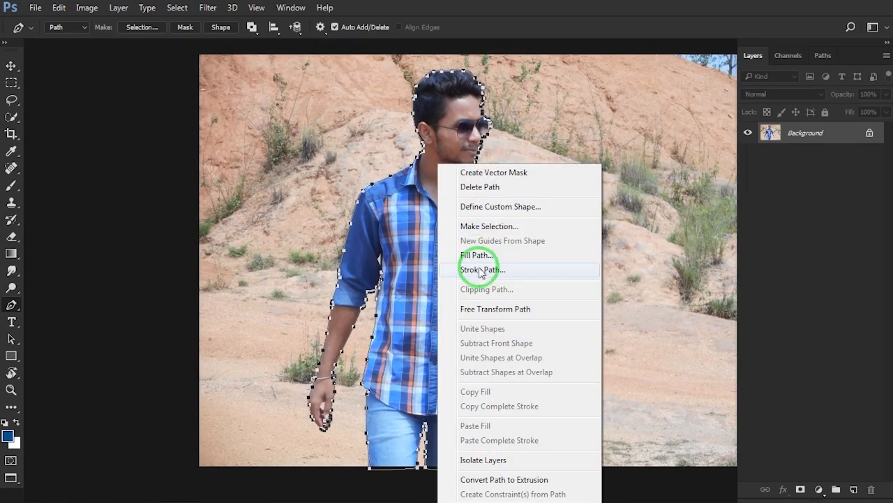
pyautogui.click(482, 226)
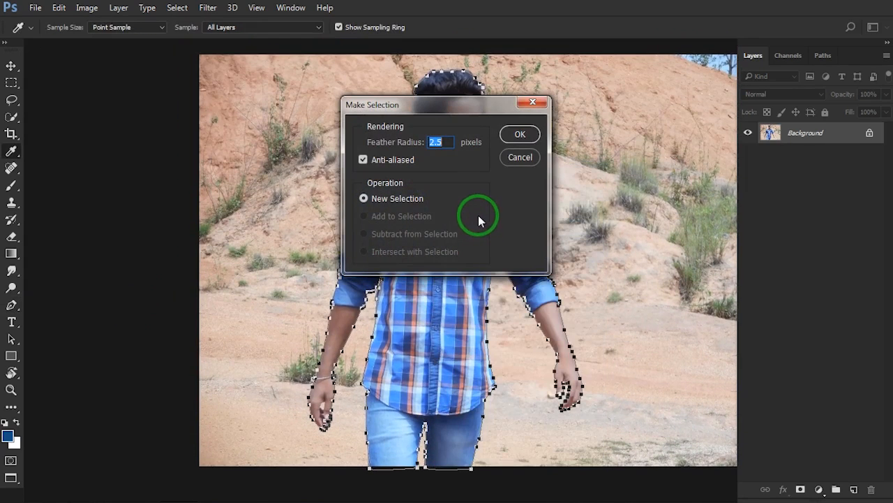
pyautogui.click(528, 134)
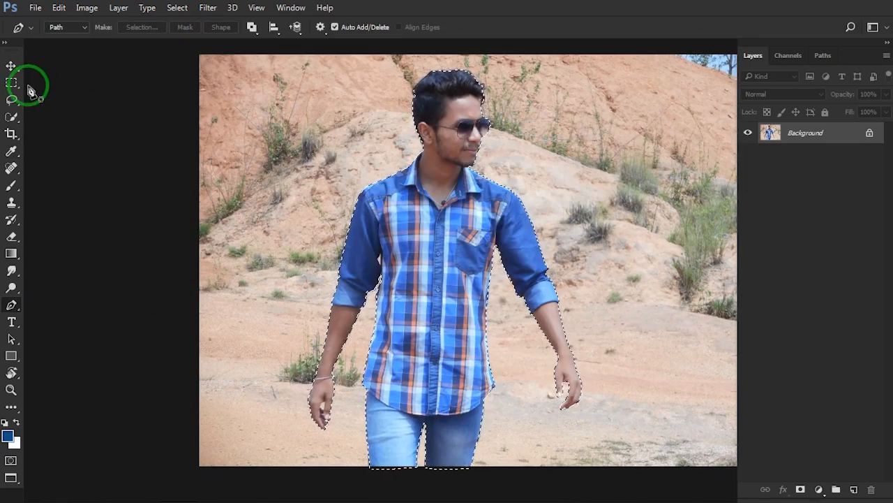
# Copy the selected man, paste him onto a new layer, and hide the Background layer.
pyautogui.click(11, 66)
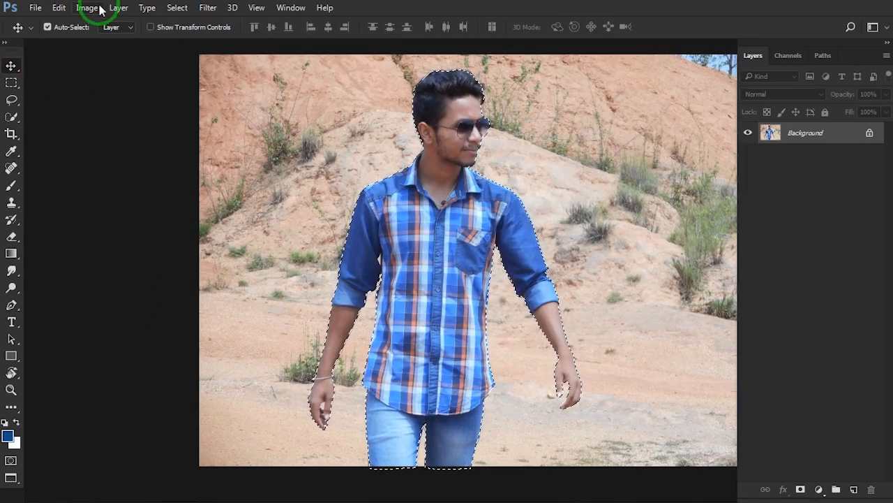
pyautogui.click(57, 7)
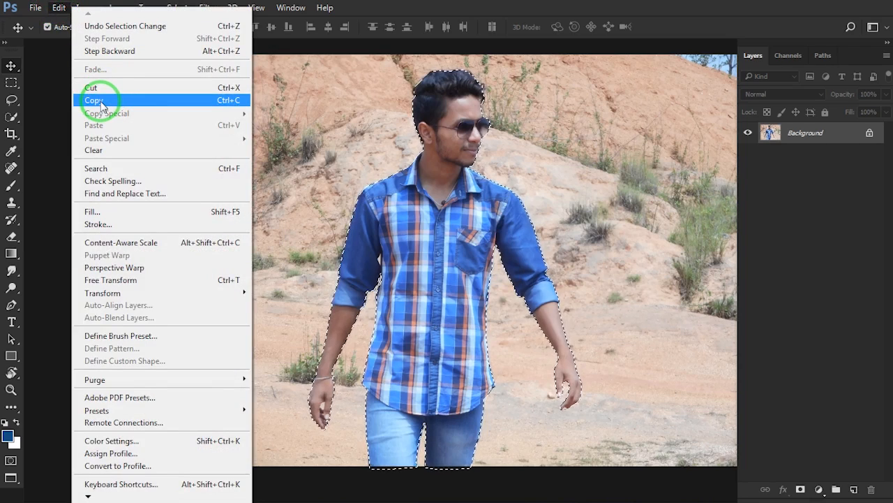
pyautogui.click(95, 100)
pyautogui.click(59, 8)
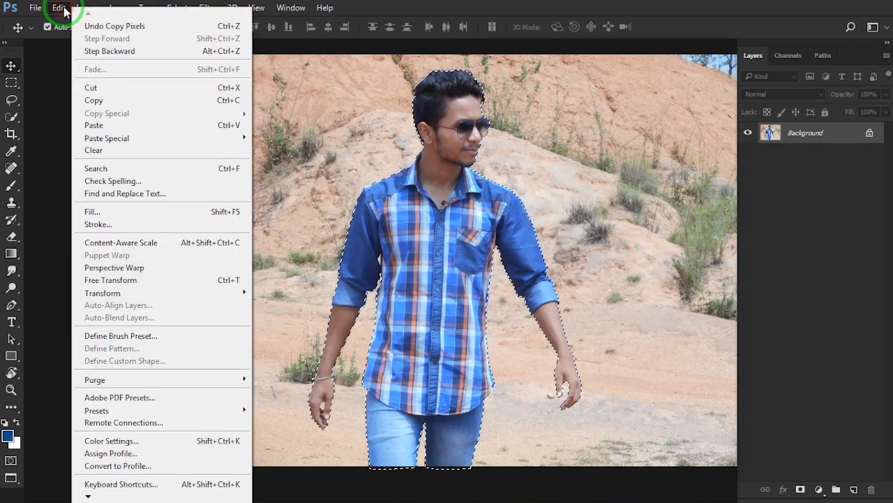
pyautogui.click(108, 127)
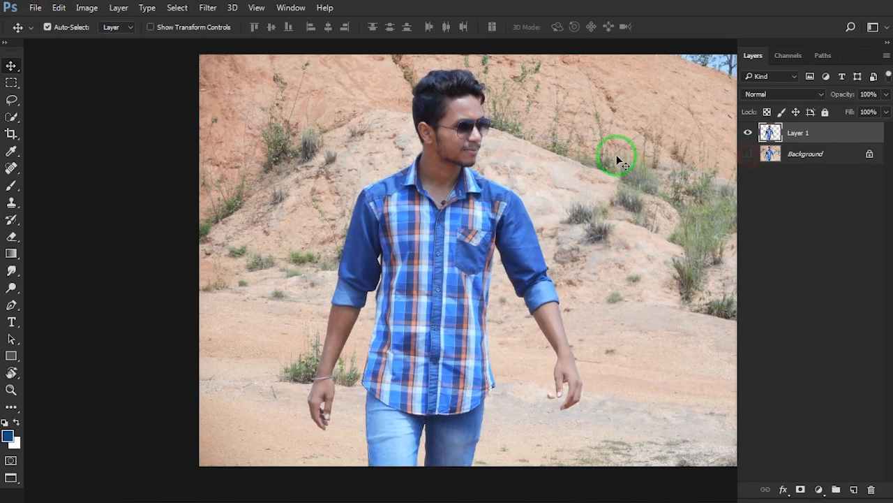
pyautogui.scroll(-2, 550, 171)
pyautogui.moveTo(550, 172); pyautogui.dragTo(524, 178)
pyautogui.press('f')
pyautogui.press('f')
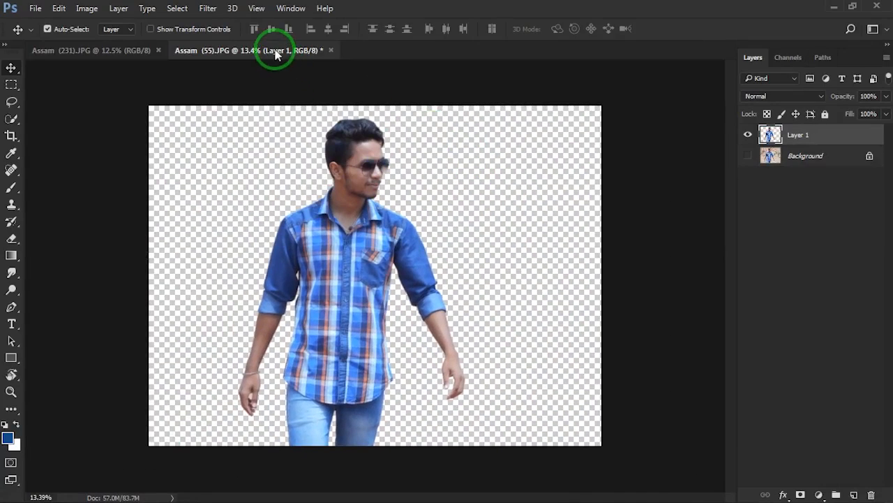
# Reorder the document tabs so Assam (231).JPG follows Assam (55).JPG and is the active photo.
pyautogui.moveTo(276, 55); pyautogui.dragTo(121, 142)
pyautogui.moveTo(113, 46); pyautogui.dragTo(241, 111)
pyautogui.moveTo(114, 134); pyautogui.dragTo(122, 52)
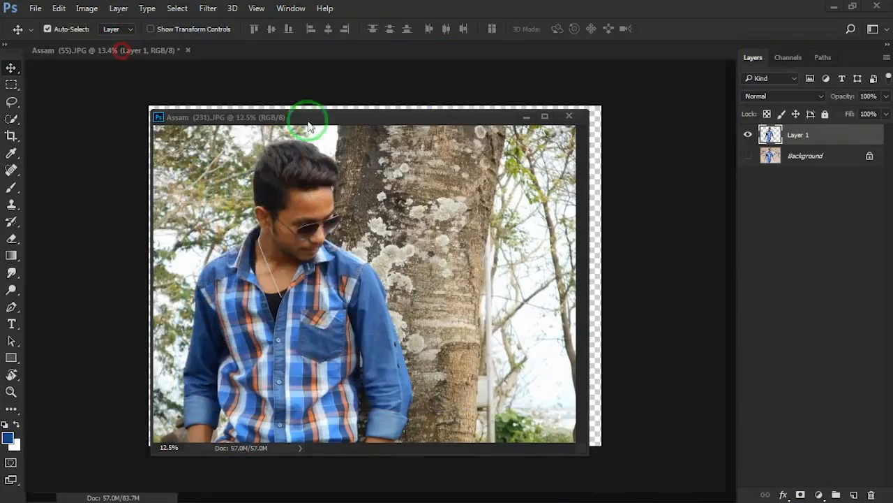
pyautogui.moveTo(465, 116); pyautogui.dragTo(354, 65)
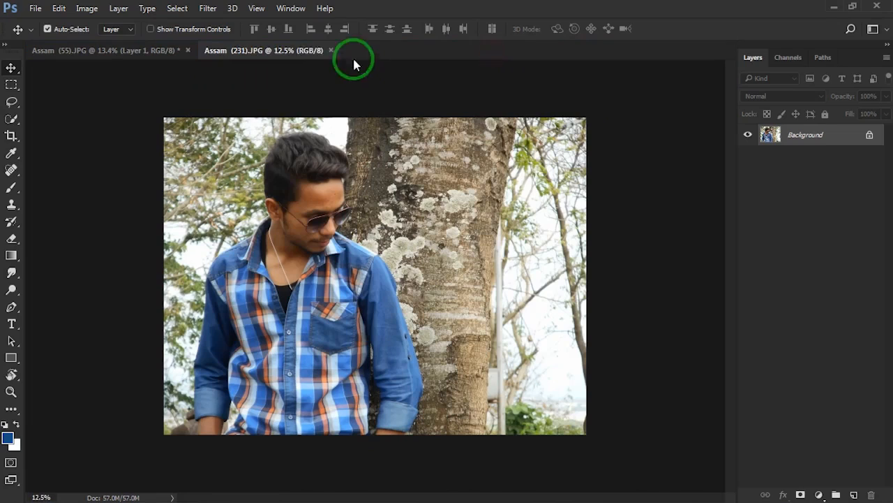
# Trace a closed Pen tool path around the man in Assam (231).JPG, leaving out the gaps between his arms and body.
pyautogui.press('f')
pyautogui.moveTo(311, 229); pyautogui.dragTo(391, 187)
pyautogui.scroll(6, 313, 401)
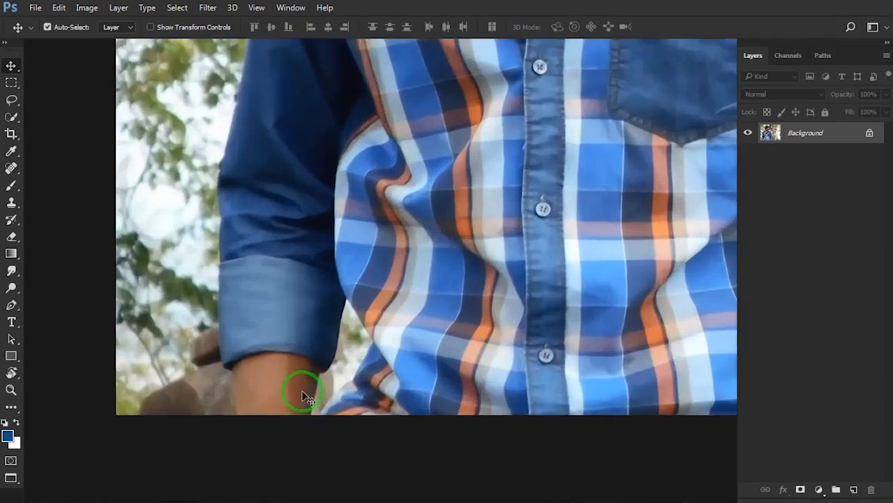
pyautogui.moveTo(321, 393); pyautogui.dragTo(303, 340)
pyautogui.click(12, 305)
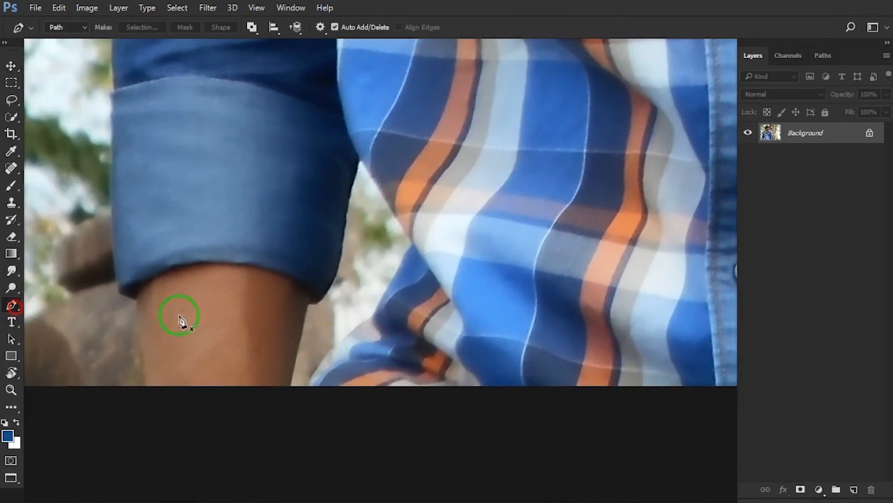
pyautogui.scroll(3, 348, 346)
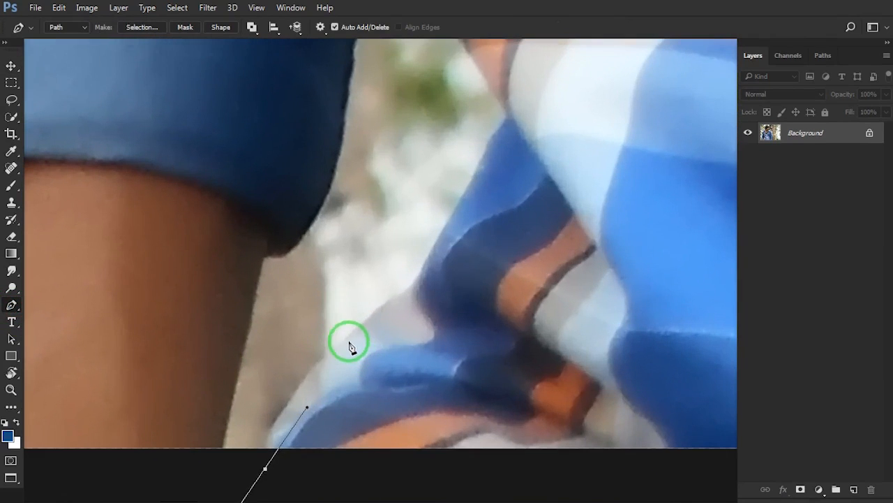
pyautogui.moveTo(349, 341); pyautogui.dragTo(379, 320)
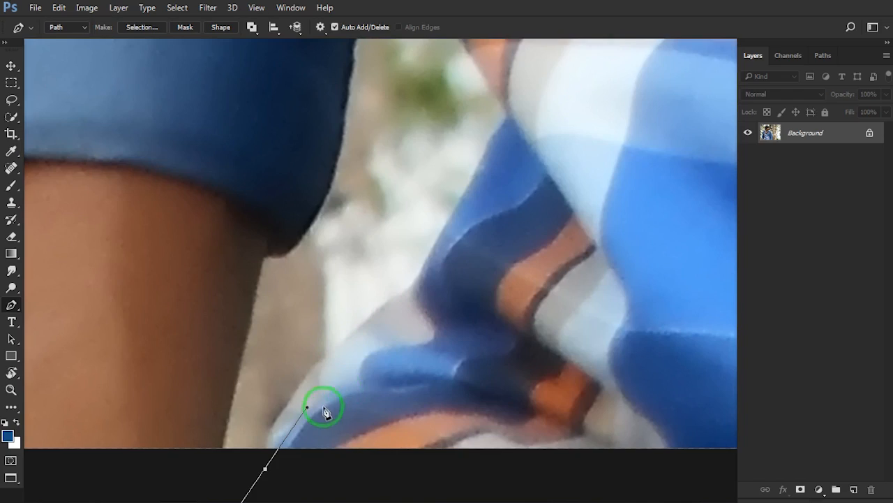
pyautogui.scroll(-6, 428, 340)
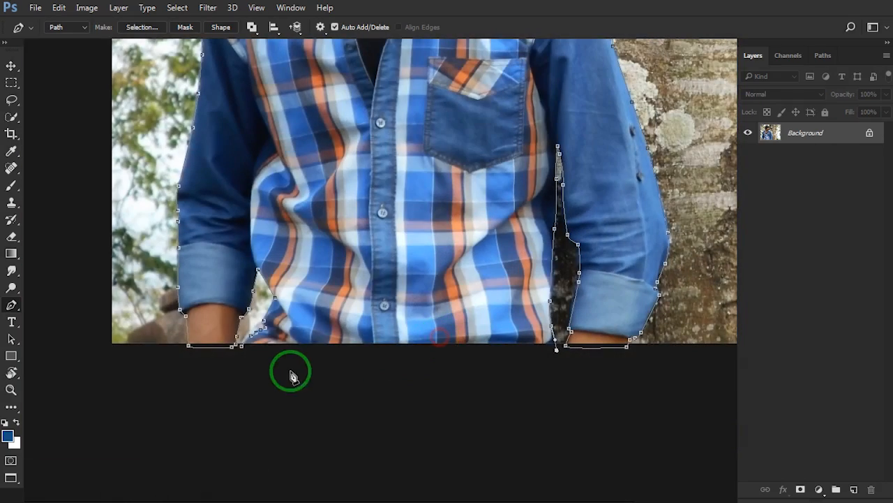
pyautogui.click(241, 345)
pyautogui.scroll(-5, 351, 359)
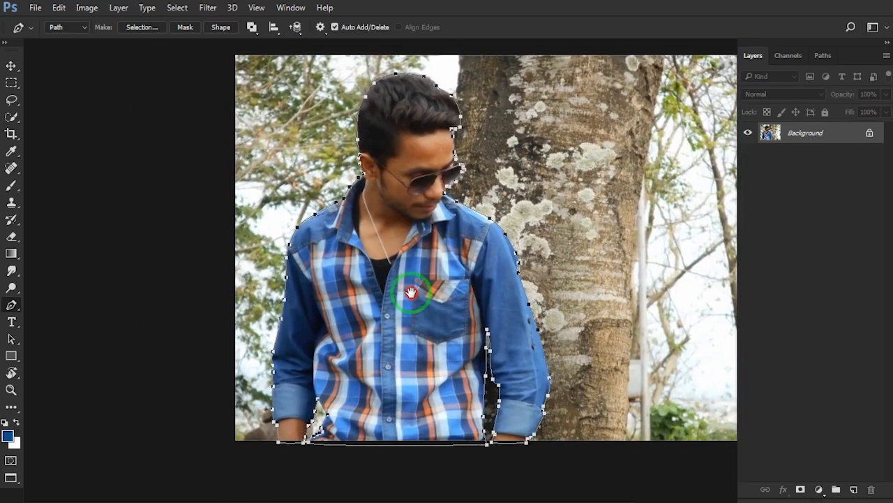
# Convert the path around the man in Assam (231).JPG into a selection.
pyautogui.rightClick(411, 292)
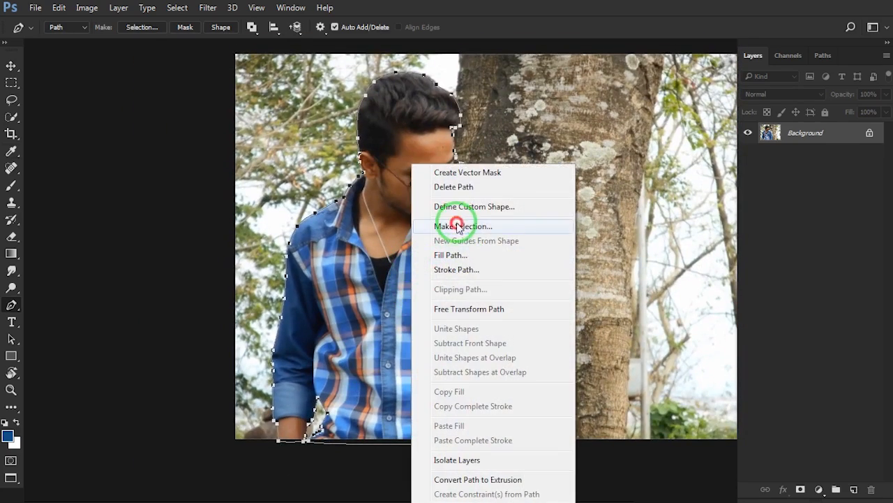
pyautogui.click(459, 226)
pyautogui.click(520, 135)
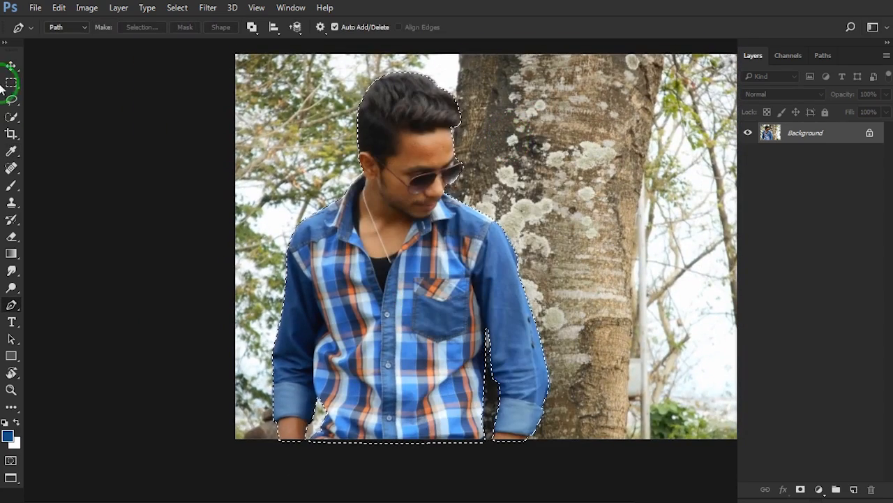
# Copy the selected man in Assam (231).JPG, paste him onto a new layer, and hide the Background layer.
pyautogui.click(11, 66)
pyautogui.click(58, 8)
pyautogui.click(97, 101)
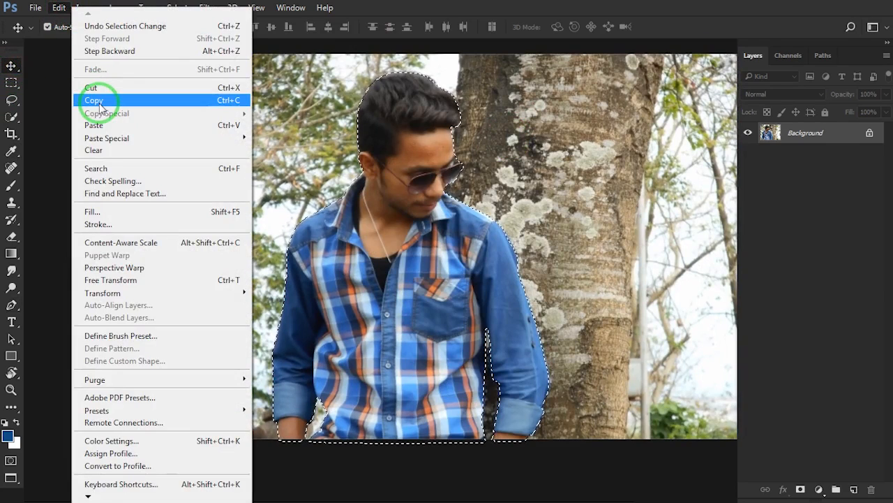
pyautogui.click(58, 8)
pyautogui.click(105, 126)
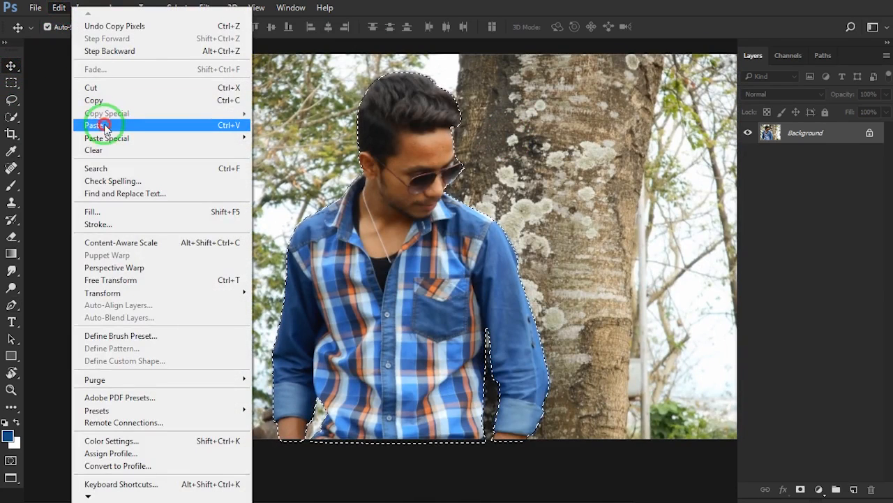
pyautogui.click(748, 155)
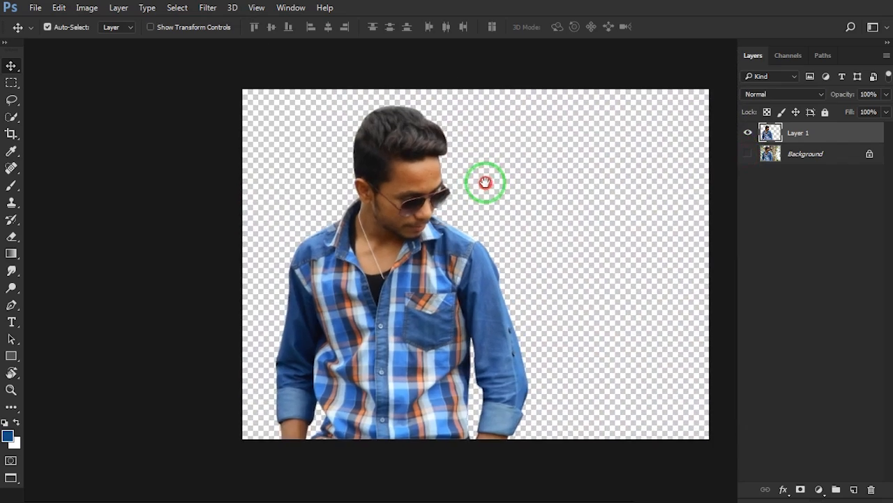
# Outline the leftover background patch between the man's brow and his sunglasses frame with the Pen tool.
pyautogui.scroll(5, 447, 194)
pyautogui.scroll(3, 444, 194)
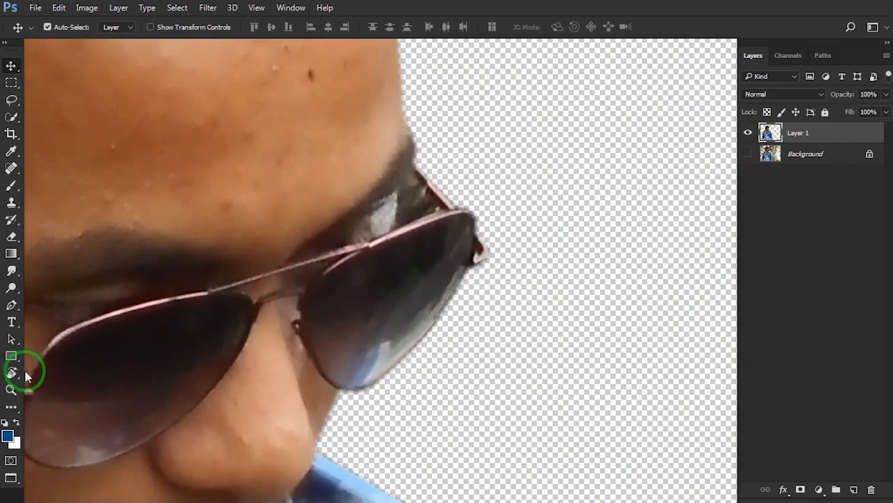
pyautogui.click(10, 308)
pyautogui.scroll(2, 431, 195)
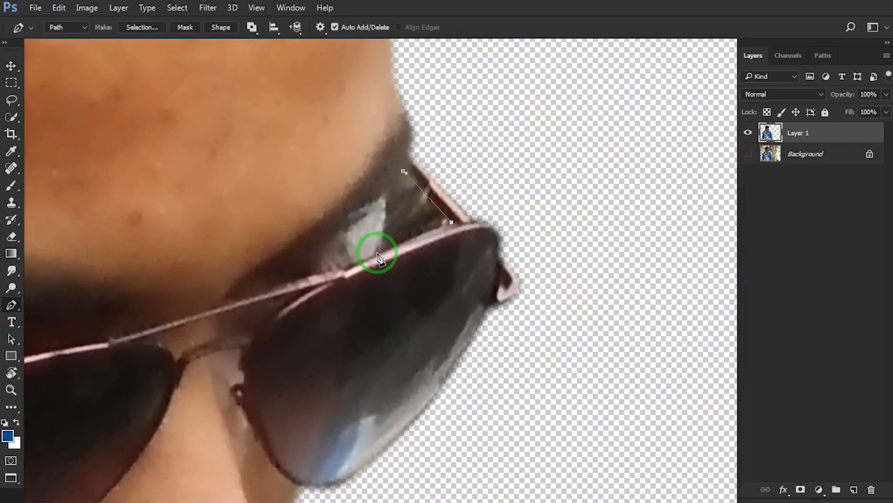
pyautogui.scroll(-4, 378, 253)
pyautogui.scroll(4, 377, 248)
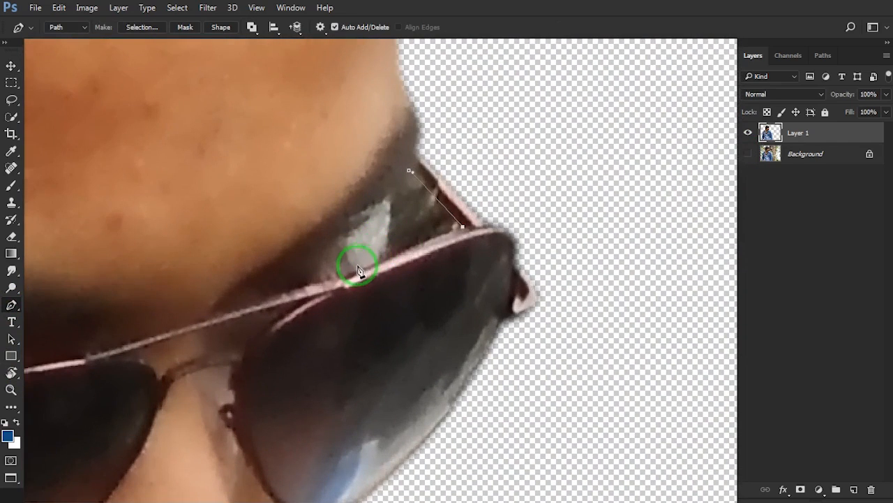
pyautogui.click(409, 171)
# Turn the outline beside the sunglasses into a selection, delete the leftover background inside it, and deselect.
pyautogui.rightClick(407, 164)
pyautogui.click(457, 226)
pyautogui.press('Return')
pyautogui.press('Delete')
pyautogui.hotkey('ctrl', 'd')
pyautogui.press('v')
pyautogui.scroll(-5, 480, 167)
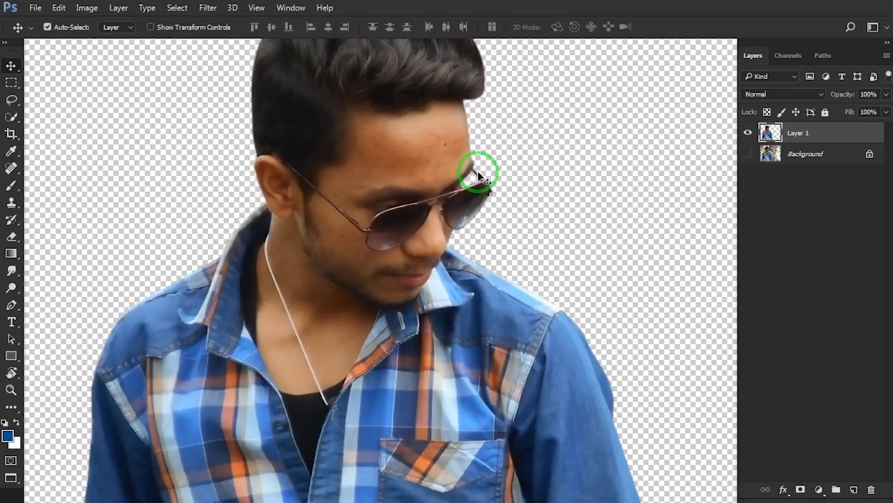
pyautogui.scroll(-3, 480, 180)
pyautogui.moveTo(491, 176); pyautogui.dragTo(469, 182)
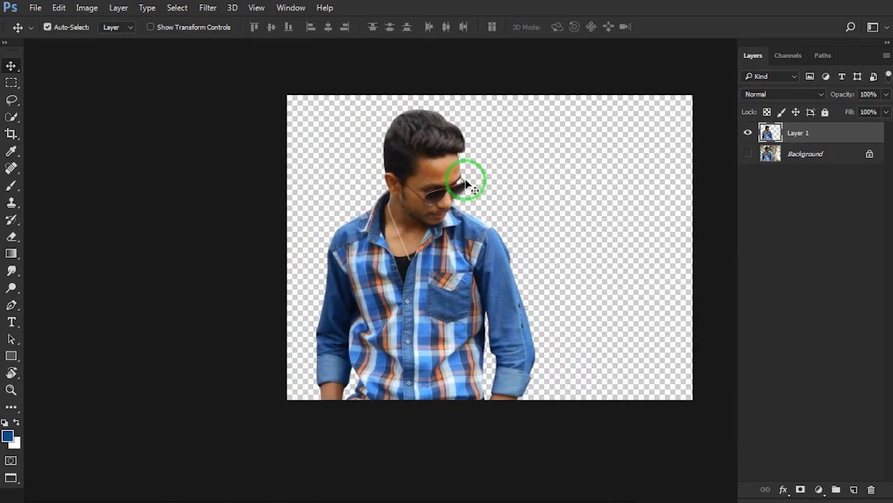
pyautogui.press('f')
pyautogui.press('f')
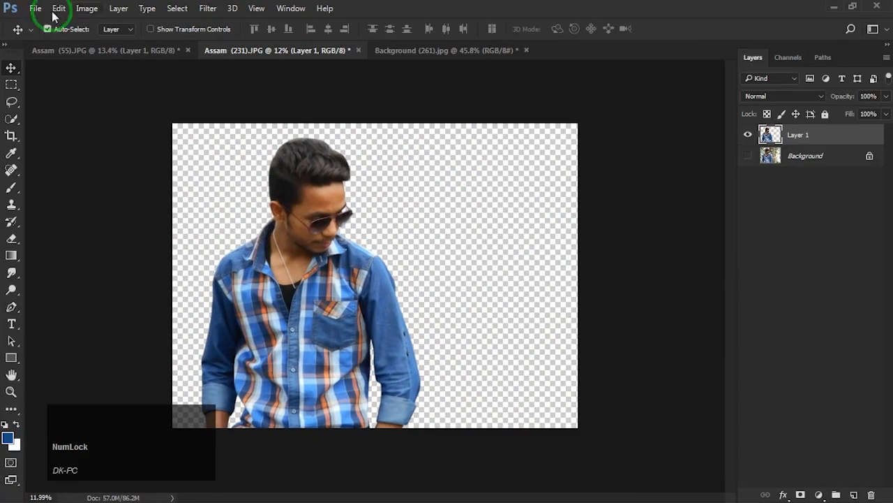
# Create a new blank document 19 inches wide and 12 inches high at 300 pixels/inch with a white background.
pyautogui.click(35, 9)
pyautogui.click(36, 10)
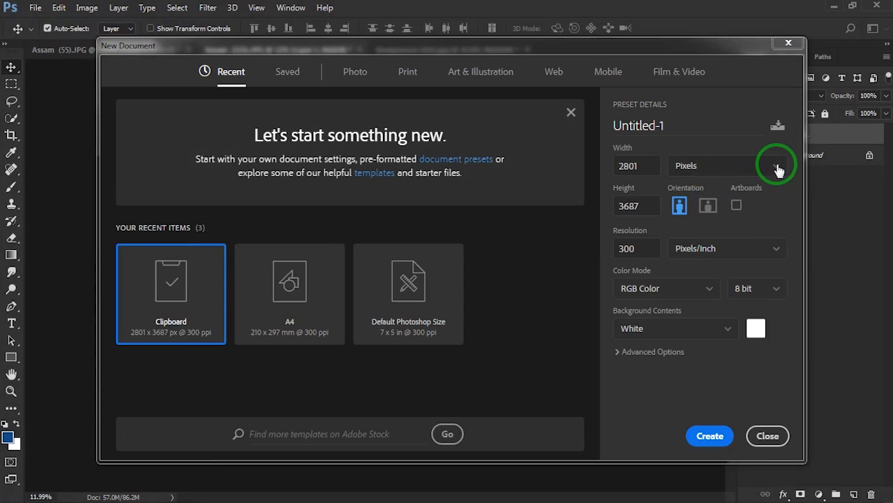
pyautogui.click(777, 168)
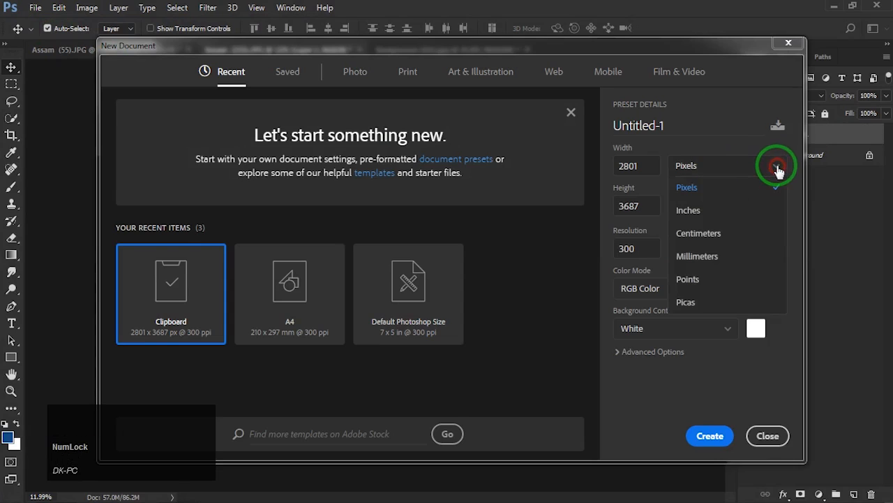
pyautogui.click(691, 210)
pyautogui.moveTo(647, 165); pyautogui.dragTo(537, 192)
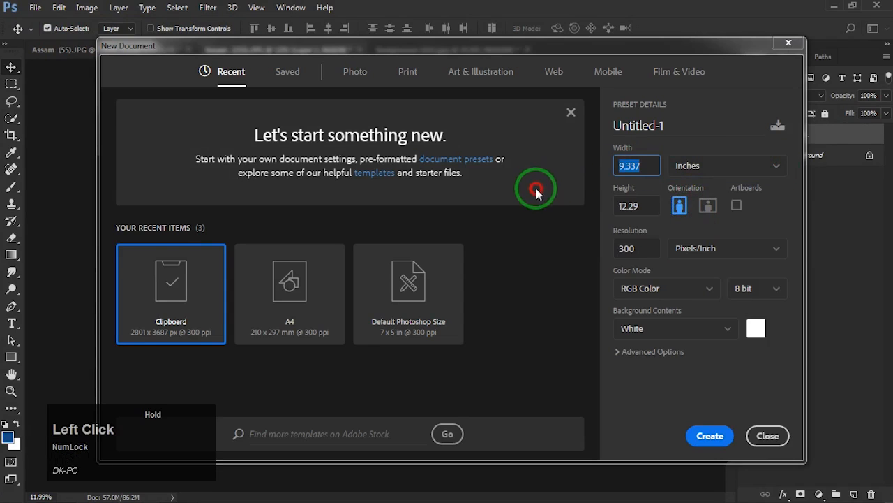
pyautogui.write('19')
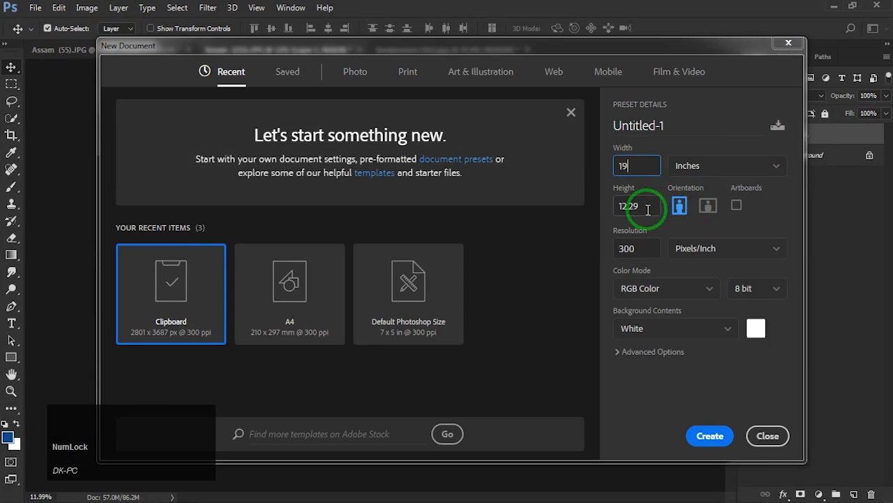
pyautogui.moveTo(642, 208); pyautogui.dragTo(549, 234)
pyautogui.write('12')
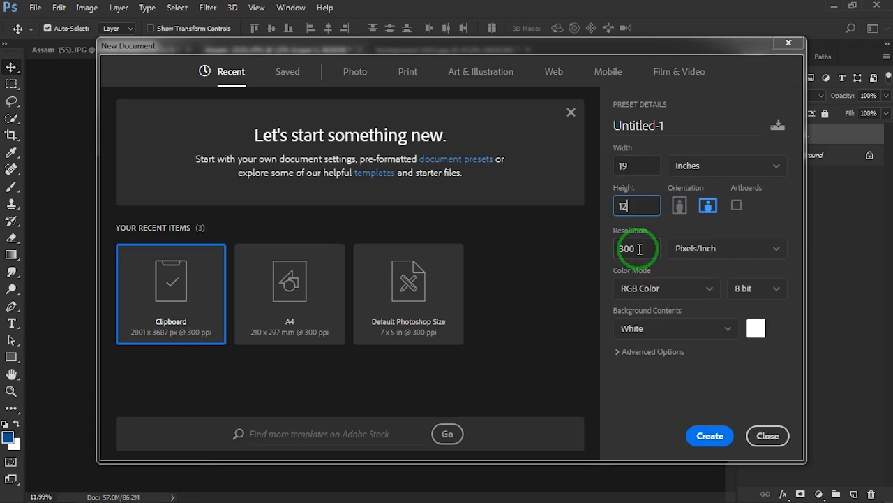
pyautogui.click(710, 436)
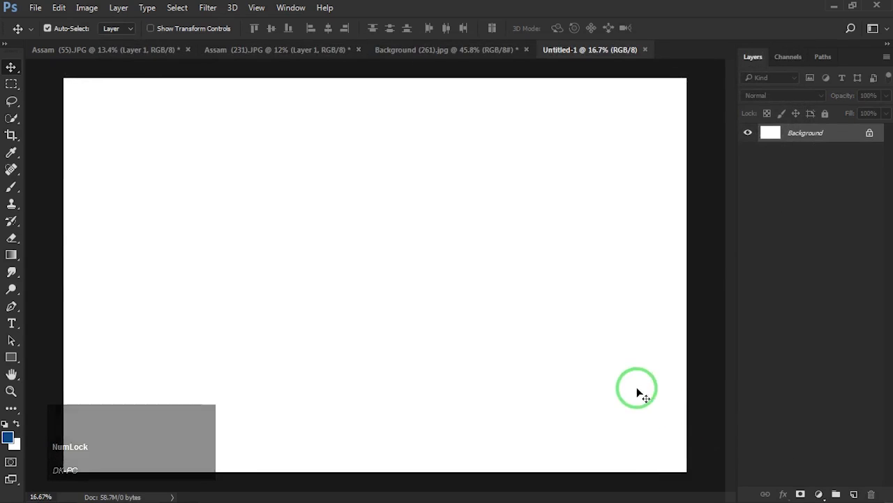
# Float the Untitled-1 document window and copy the cut-out man from Assam (231).JPG into it.
pyautogui.scroll(-1, 636, 381)
pyautogui.moveTo(576, 50); pyautogui.dragTo(356, 197)
pyautogui.scroll(-1, 307, 148)
pyautogui.click(316, 171)
pyautogui.moveTo(315, 172); pyautogui.dragTo(407, 257)
# Copy the cut-out man from Assam (55).JPG into the Untitled-1 document.
pyautogui.click(239, 49)
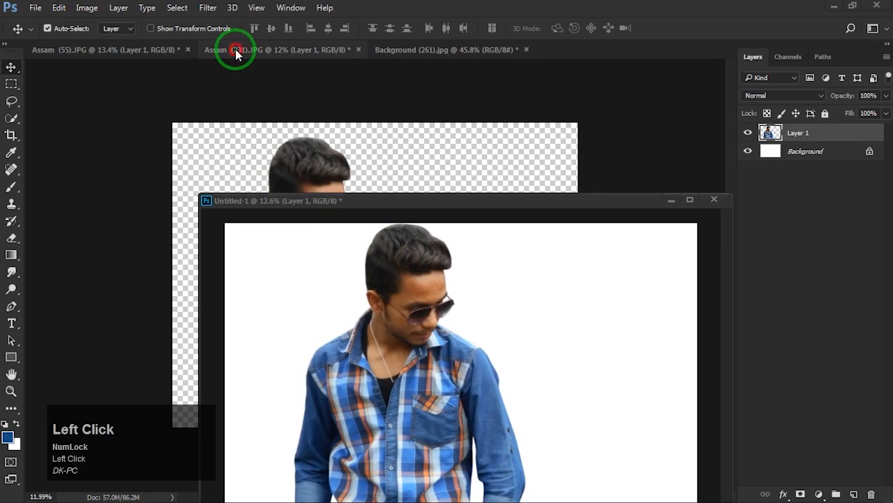
pyautogui.click(147, 49)
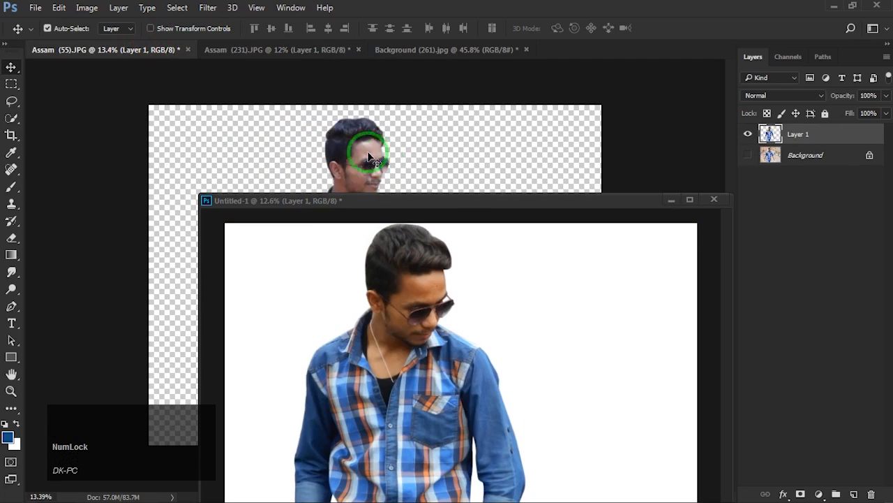
pyautogui.moveTo(370, 155); pyautogui.dragTo(433, 311)
# Copy the landscape from Background (261).jpg into Untitled-1 and dock the Untitled-1 window back among the other documents.
pyautogui.click(455, 50)
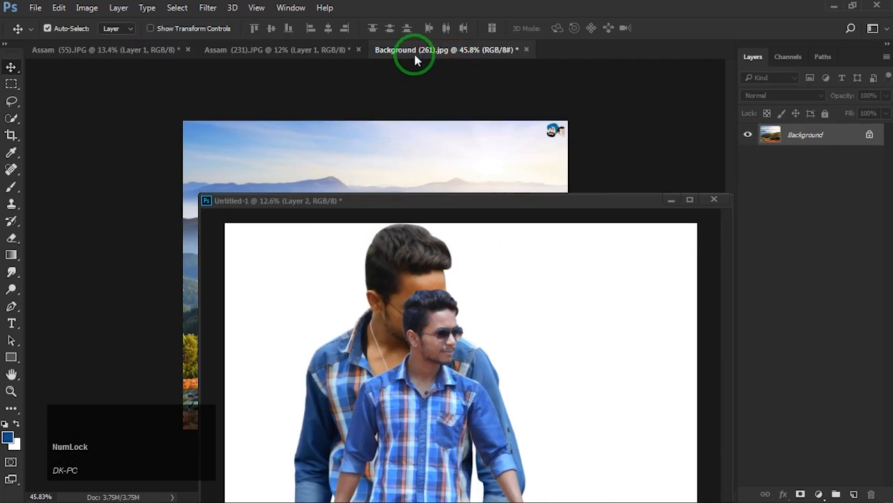
pyautogui.moveTo(412, 147); pyautogui.dragTo(559, 262)
pyautogui.click(510, 202)
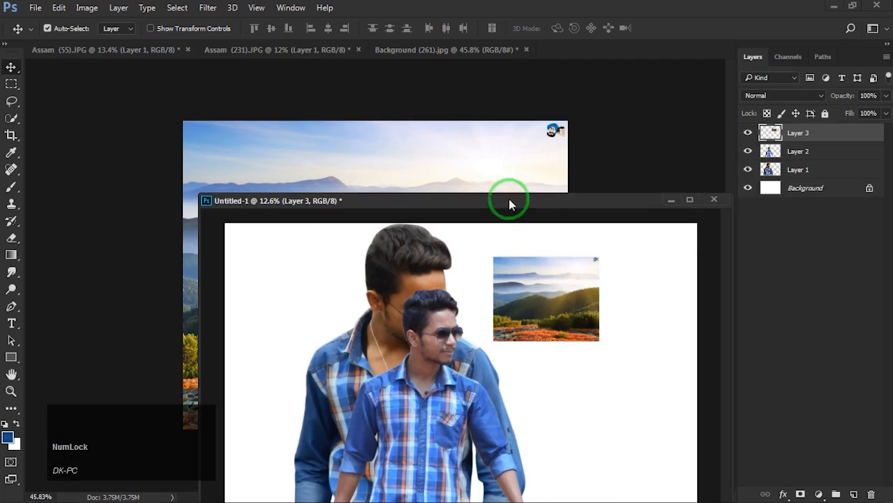
pyautogui.moveTo(498, 208); pyautogui.dragTo(543, 52)
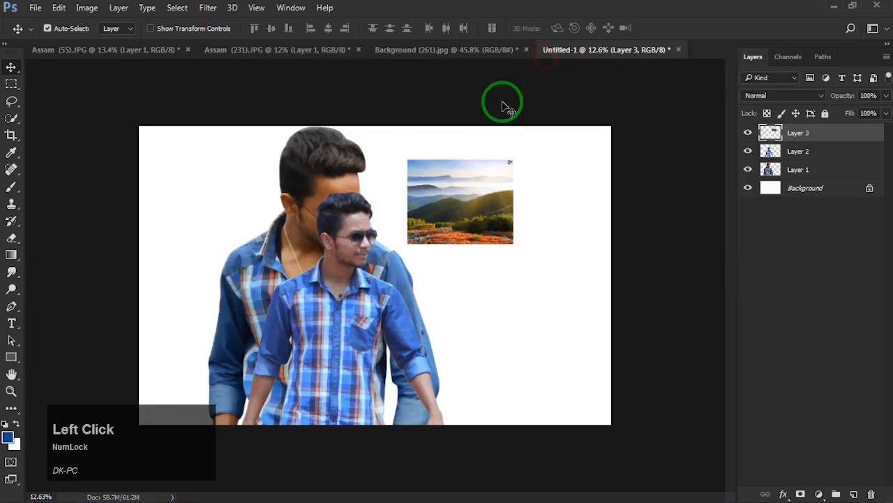
# Switch to full-screen view with menus and move the landscape layer below both layers of the man.
pyautogui.press('f')
pyautogui.moveTo(434, 178); pyautogui.dragTo(368, 156)
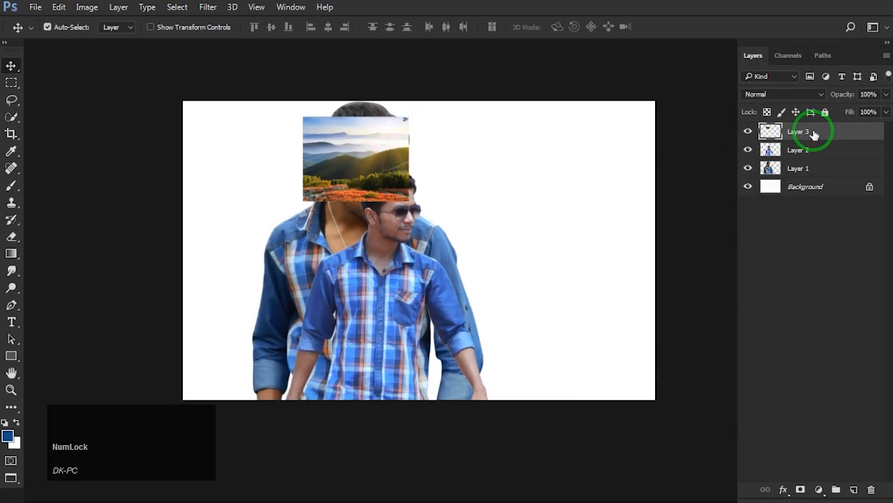
pyautogui.moveTo(814, 134); pyautogui.dragTo(814, 174)
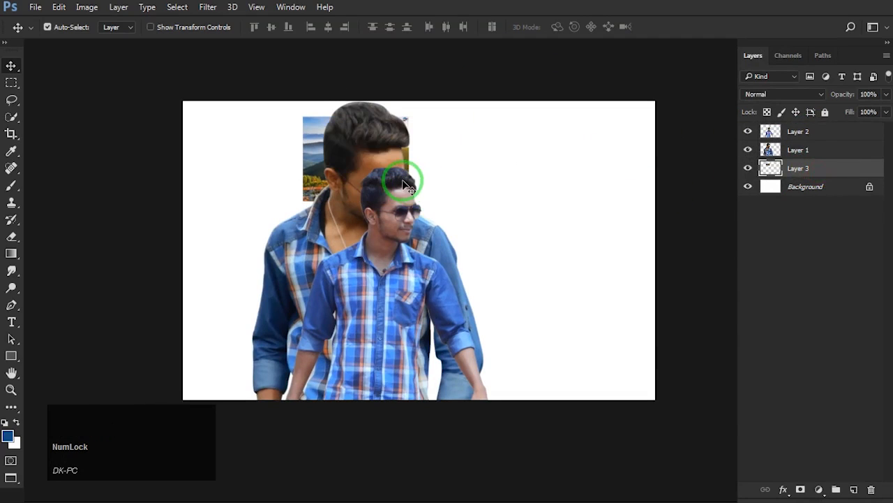
# Scale the landscape to about 482% so it covers the canvas, flip it horizontally, and apply the transform.
pyautogui.press('ctrl')
pyautogui.hotkey('ctrl', 't')
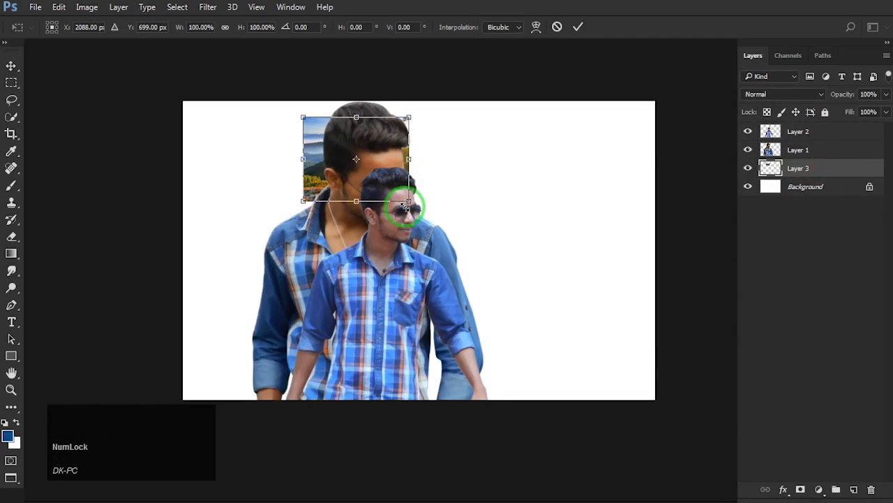
pyautogui.moveTo(407, 202); pyautogui.dragTo(568, 289)
pyautogui.moveTo(678, 428); pyautogui.dragTo(668, 420)
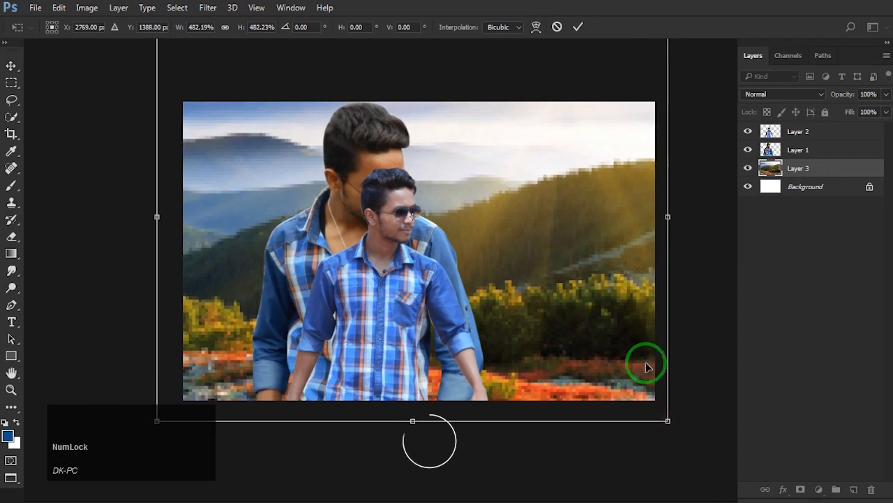
pyautogui.rightClick(567, 251)
pyautogui.click(619, 446)
pyautogui.moveTo(587, 361); pyautogui.dragTo(594, 360)
pyautogui.click(576, 28)
# Separate the two figures, enlarge the man on Layer 1 to about 140%, tilt him about 4°, and apply the transform.
pyautogui.scroll(-2, 465, 166)
pyautogui.moveTo(465, 166); pyautogui.dragTo(473, 178)
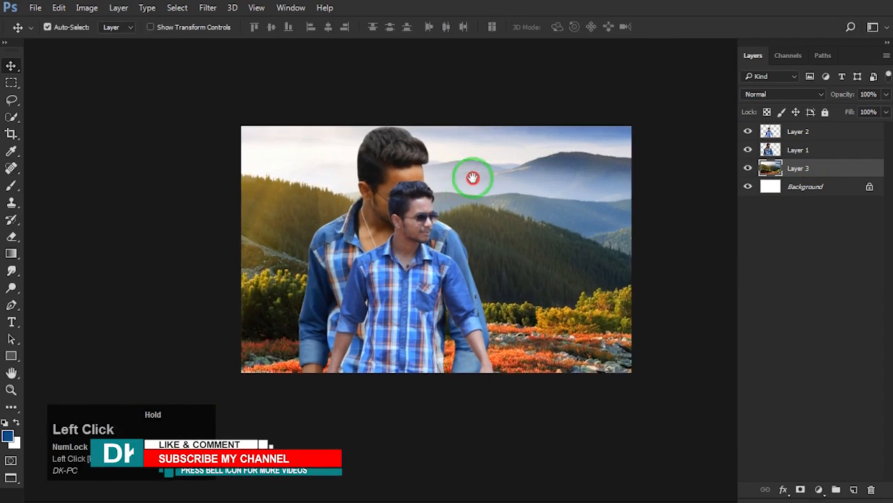
pyautogui.moveTo(413, 276); pyautogui.dragTo(393, 258)
pyautogui.hotkey('ctrl', 't')
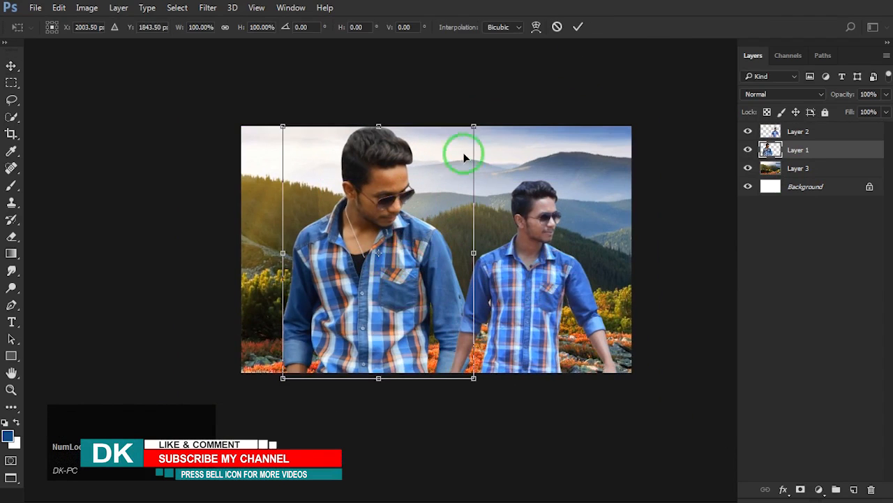
pyautogui.moveTo(473, 127); pyautogui.dragTo(544, 109)
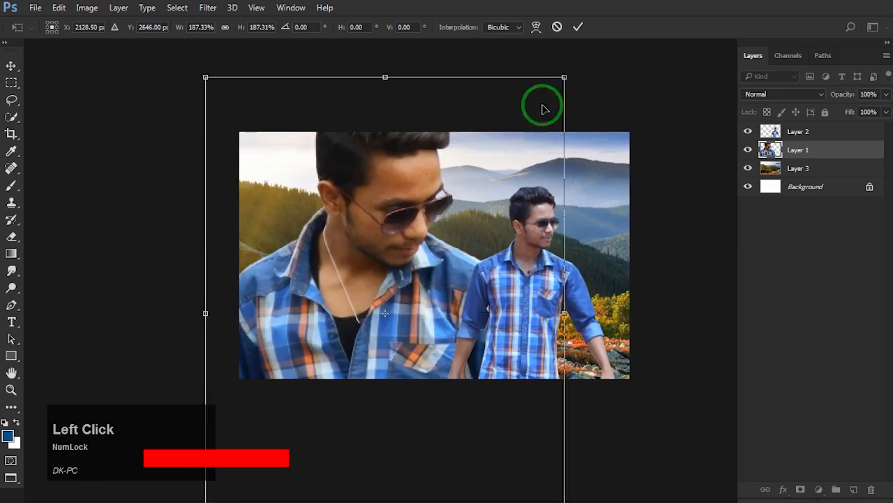
pyautogui.moveTo(564, 77); pyautogui.dragTo(530, 122)
pyautogui.moveTo(564, 153); pyautogui.dragTo(575, 166)
pyautogui.moveTo(544, 138); pyautogui.dragTo(552, 121)
pyautogui.moveTo(444, 168); pyautogui.dragTo(444, 155)
pyautogui.moveTo(556, 110); pyautogui.dragTo(534, 134)
pyautogui.moveTo(469, 168); pyautogui.dragTo(467, 142)
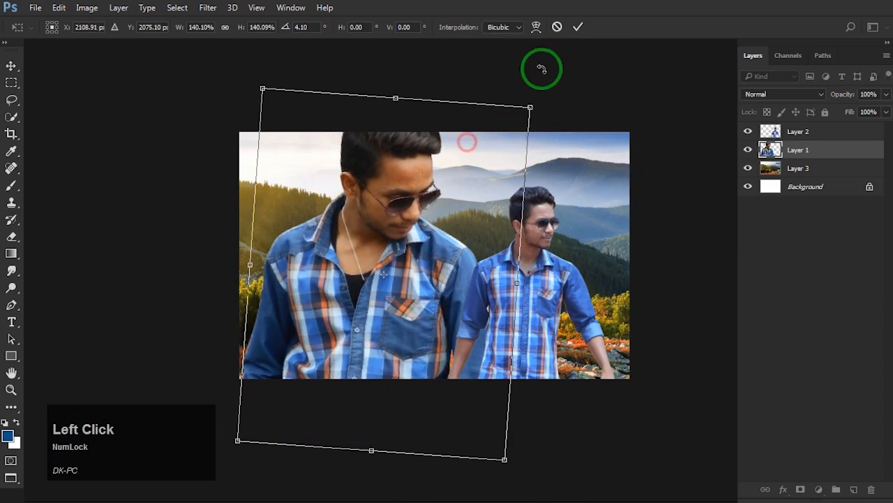
pyautogui.doubleClick(458, 136)
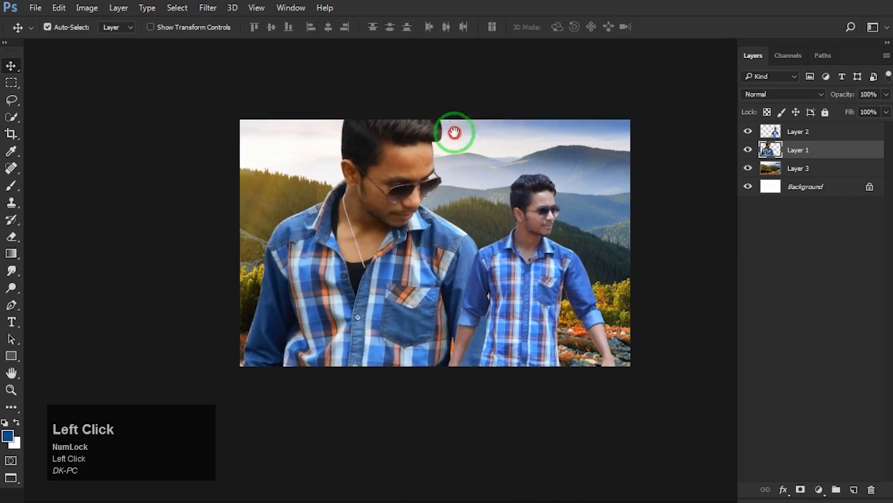
# Place the Layer 2 man in front of the large figure's chest, scaled to about 60% and rotated about -3.5°.
pyautogui.moveTo(535, 191); pyautogui.dragTo(376, 249)
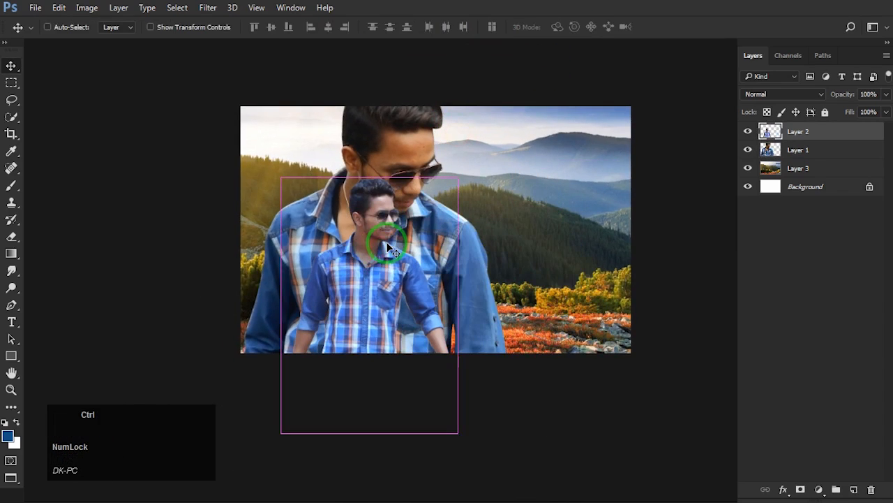
pyautogui.hotkey('ctrl', 't')
pyautogui.moveTo(458, 178); pyautogui.dragTo(432, 215)
pyautogui.moveTo(472, 219); pyautogui.dragTo(467, 212)
pyautogui.moveTo(415, 231); pyautogui.dragTo(418, 217)
pyautogui.moveTo(384, 256); pyautogui.dragTo(377, 249)
pyautogui.press('Up')
pyautogui.click(577, 27)
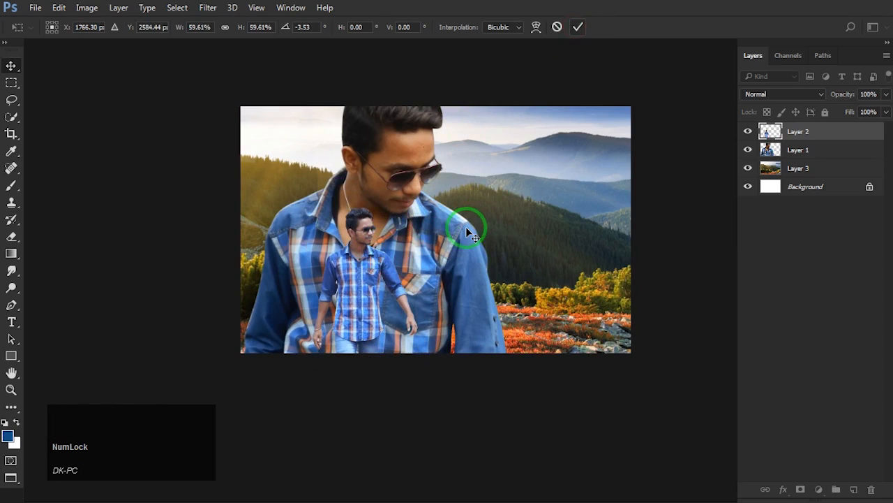
# Nudge the large man on Layer 1 slightly to the right.
pyautogui.click(444, 241)
pyautogui.press('Right')
pyautogui.press('Right')
pyautogui.press('Right')
pyautogui.press('Right')
pyautogui.press('Right')
pyautogui.press('Right')
pyautogui.press('Right')
pyautogui.press('Right')
pyautogui.press('Right')
pyautogui.press('Right')
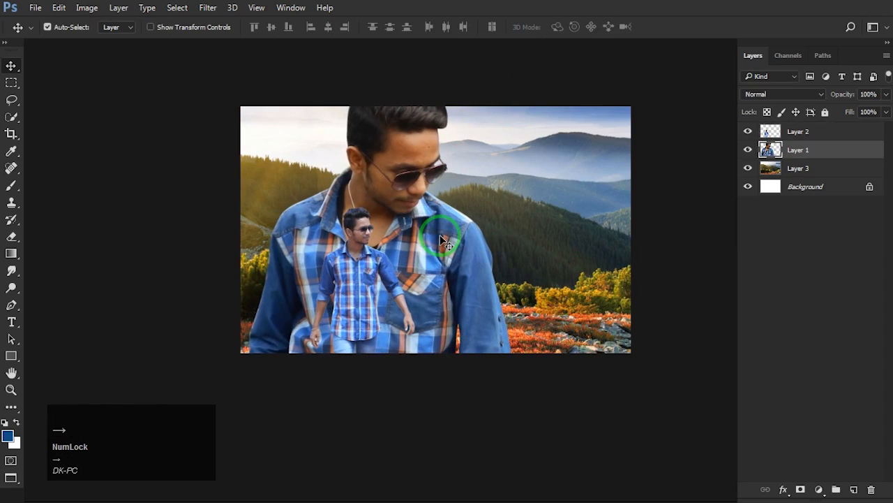
# Duplicate the landscape layer, Layer 3.
pyautogui.click(506, 211)
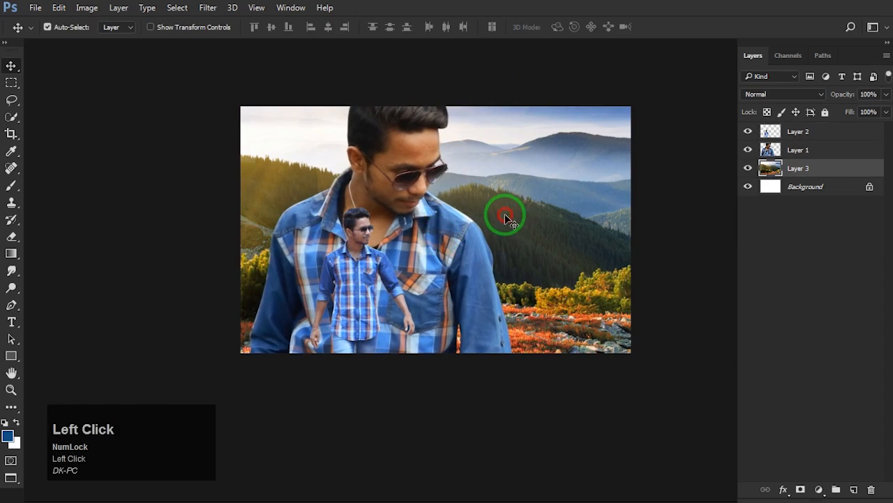
pyautogui.moveTo(534, 207); pyautogui.dragTo(516, 201)
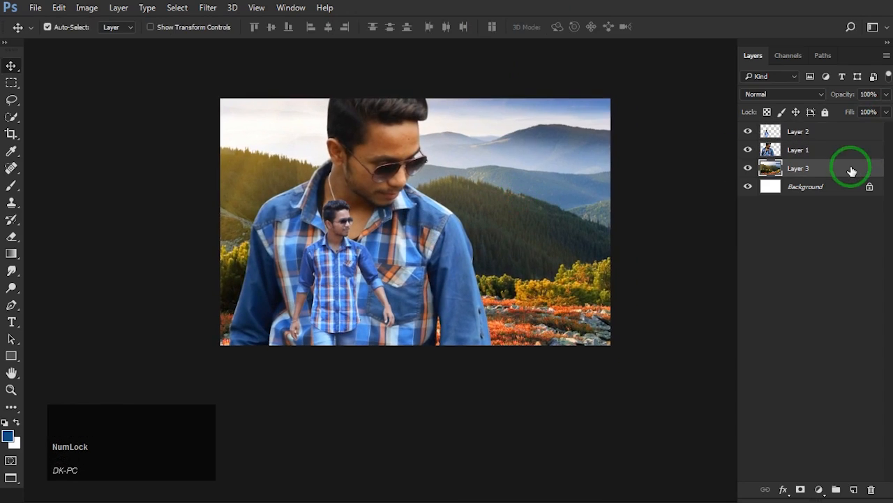
pyautogui.moveTo(851, 171); pyautogui.dragTo(852, 491)
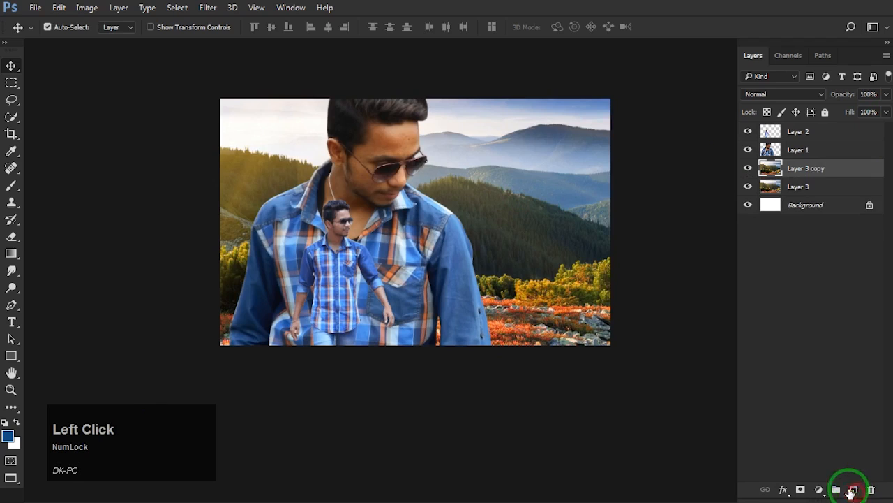
# Apply a Gaussian Blur with a radius of 49.8 pixels to the duplicated landscape layer.
pyautogui.moveTo(501, 259); pyautogui.dragTo(493, 265)
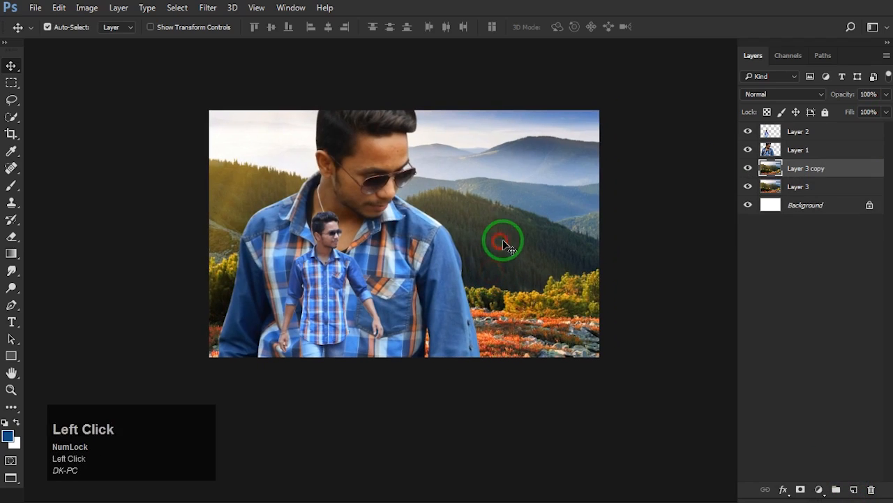
pyautogui.click(207, 9)
pyautogui.click(230, 151)
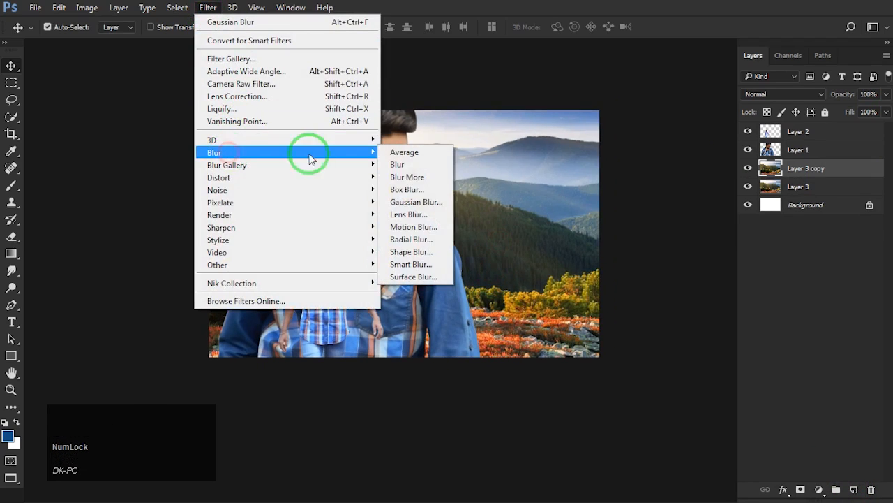
pyautogui.click(419, 201)
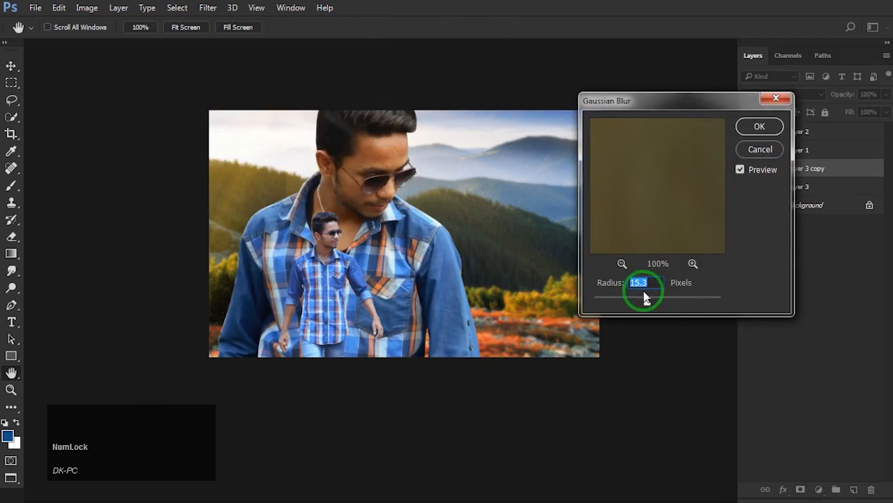
pyautogui.moveTo(650, 303); pyautogui.dragTo(659, 304)
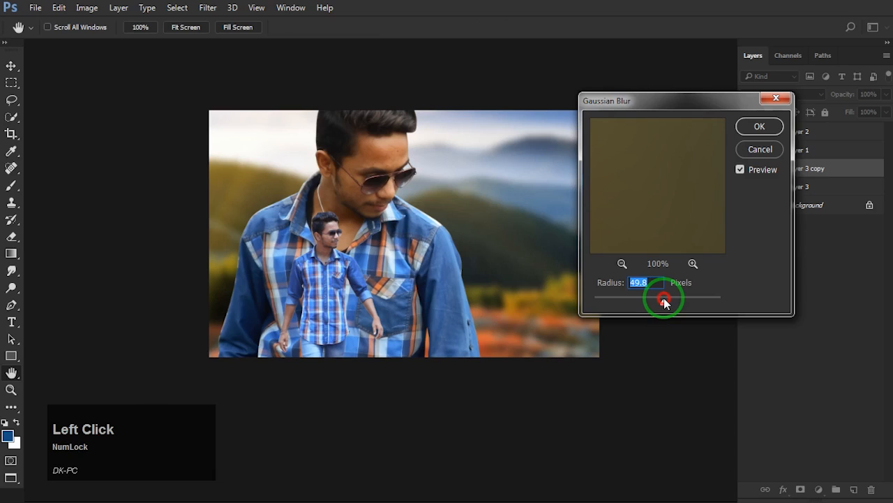
pyautogui.click(757, 127)
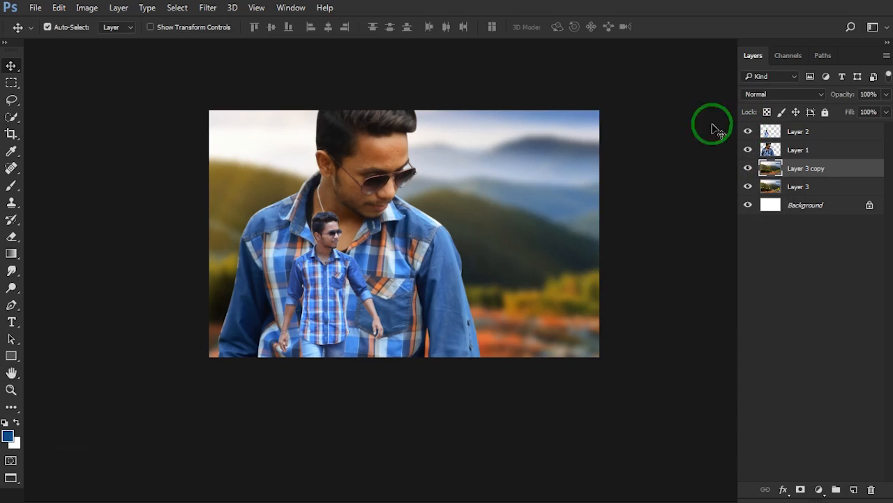
# Grade the blurred landscape copy with the Camera Raw Filter: Exposure +0.45, Contrast +63, Highlights -23, with Clarity and Vibrance raised.
pyautogui.click(206, 8)
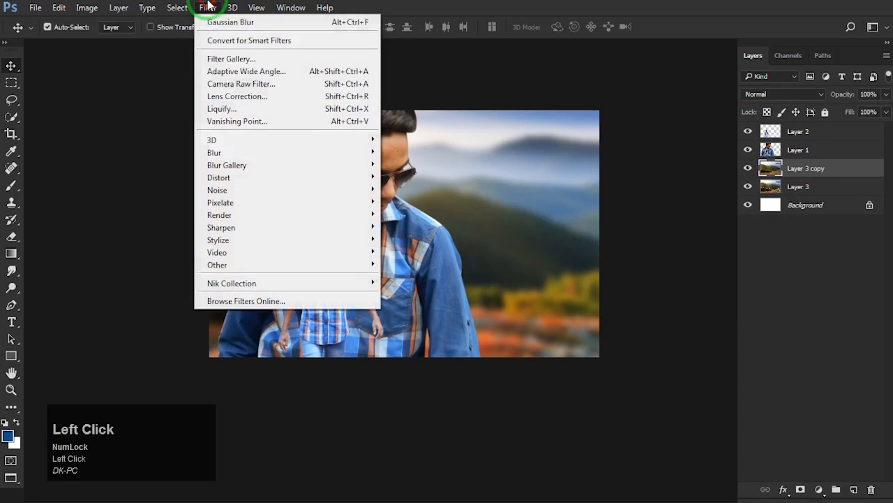
pyautogui.click(238, 83)
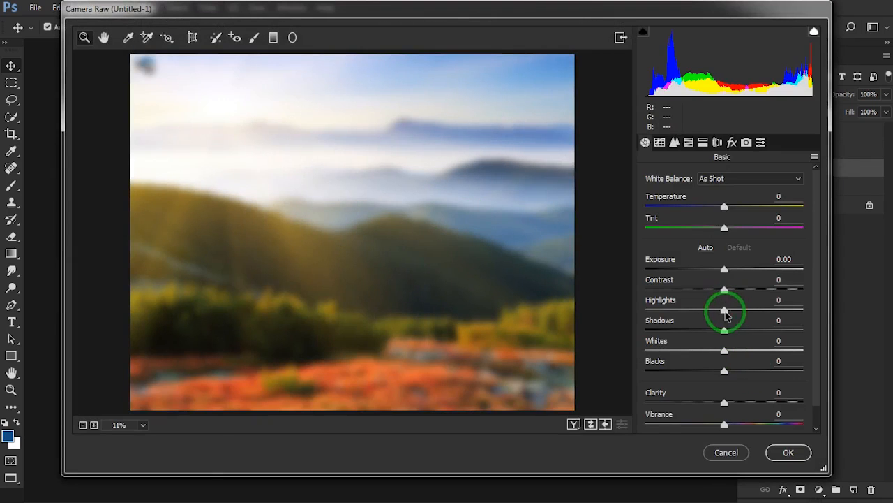
pyautogui.moveTo(725, 314); pyautogui.dragTo(774, 288)
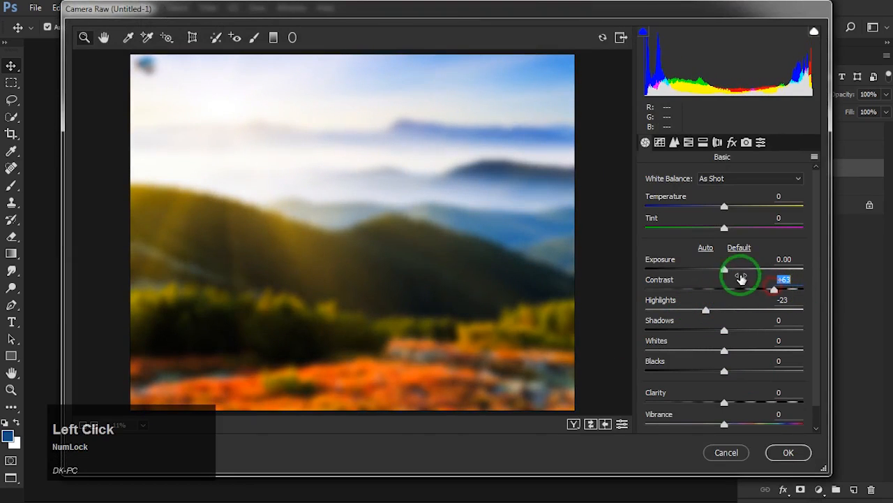
pyautogui.moveTo(728, 271); pyautogui.dragTo(733, 272)
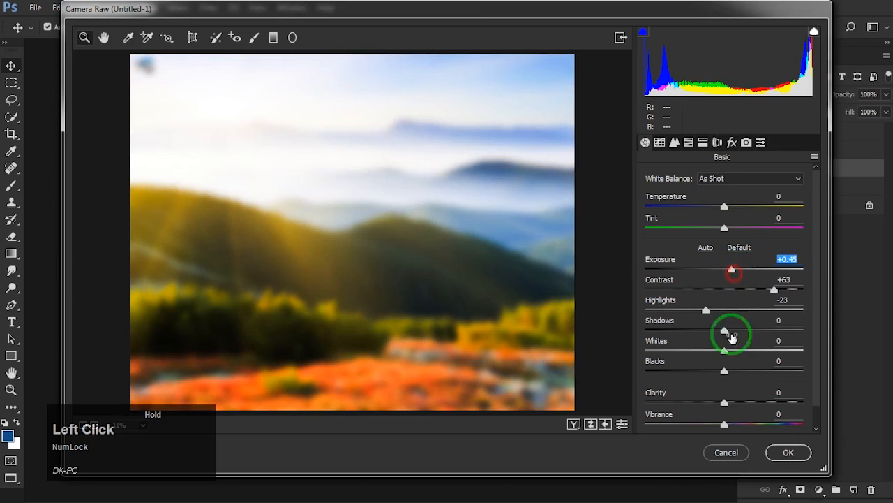
pyautogui.moveTo(728, 410); pyautogui.dragTo(793, 401)
pyautogui.moveTo(726, 424); pyautogui.dragTo(752, 421)
pyautogui.click(783, 448)
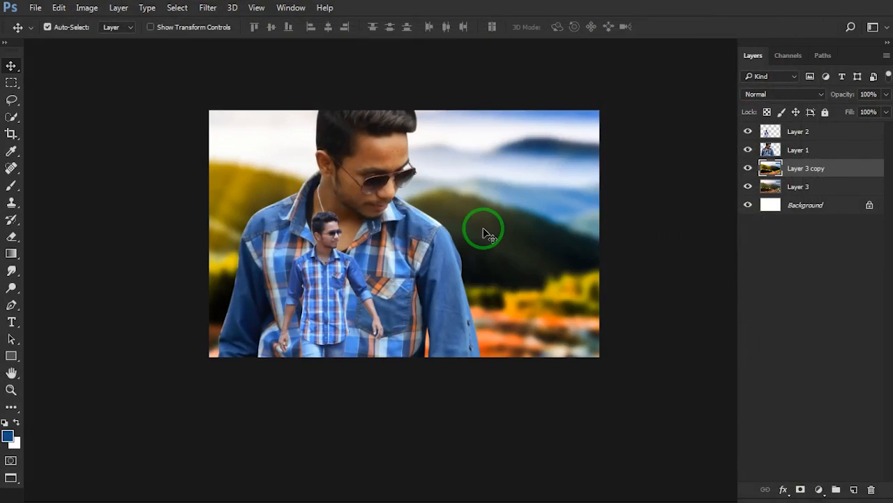
# Open Layer 1 in the Camera Raw Filter and set Exposure to +0.65, Highlights to -73 and Contrast to +43.
pyautogui.press('space')
pyautogui.moveTo(481, 225); pyautogui.dragTo(470, 217)
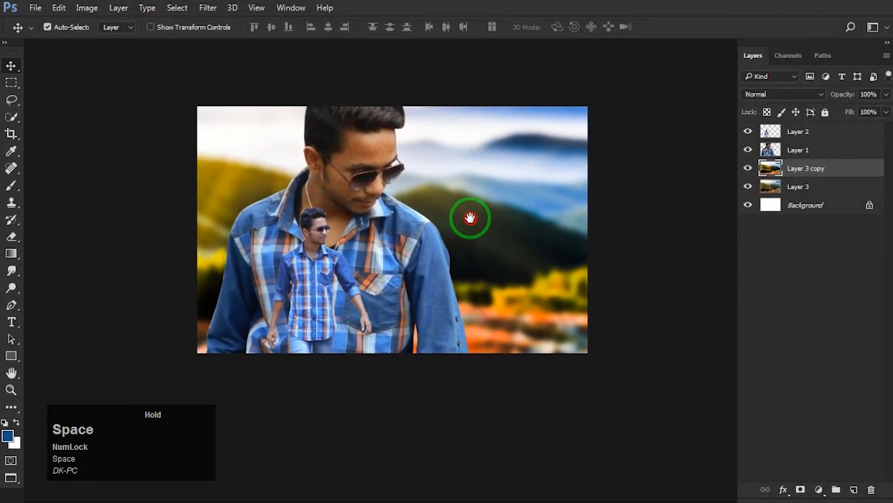
pyautogui.click(353, 183)
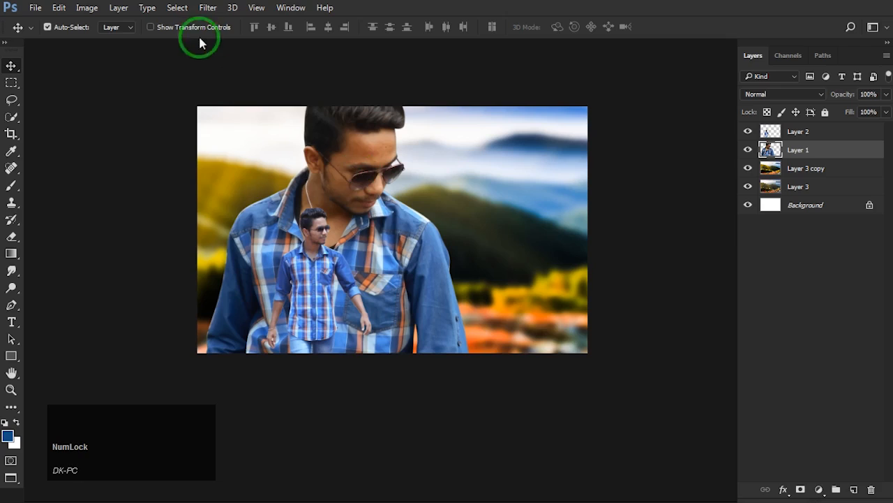
pyautogui.click(207, 7)
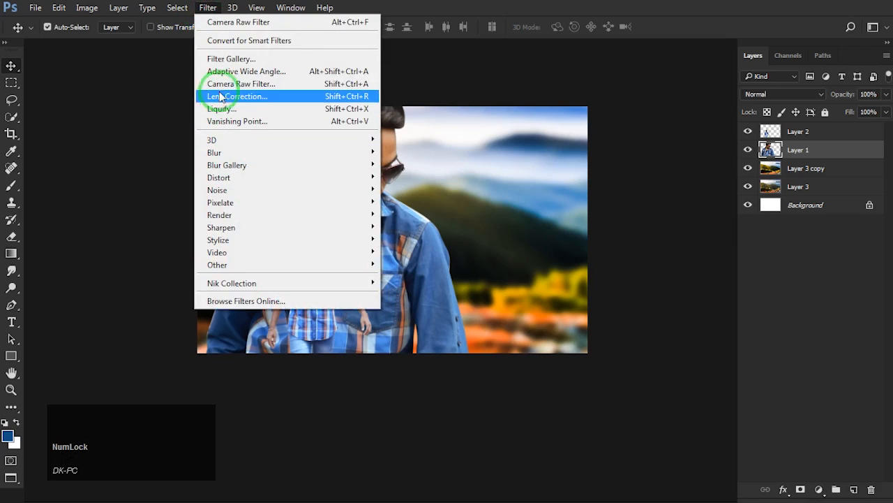
pyautogui.click(216, 84)
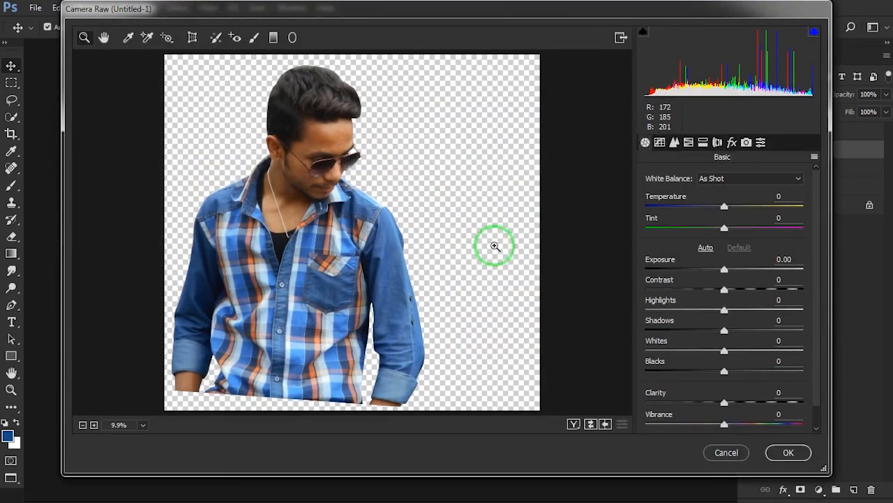
pyautogui.moveTo(724, 273); pyautogui.dragTo(734, 269)
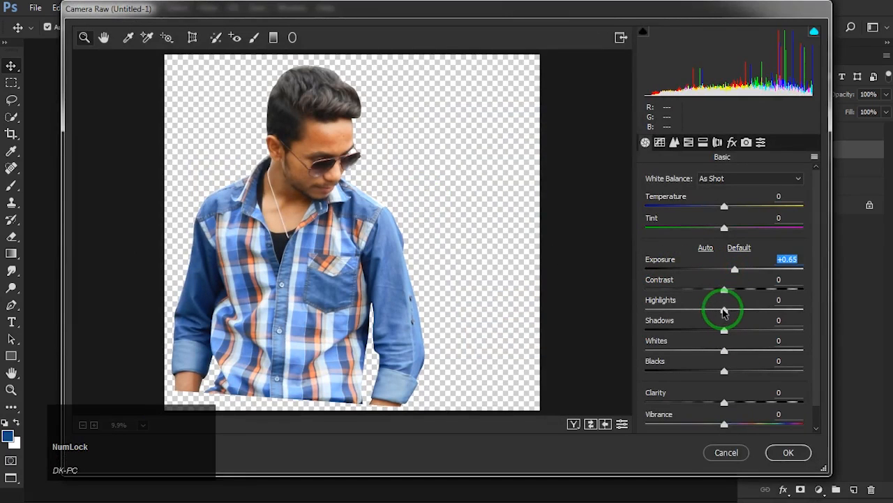
pyautogui.moveTo(724, 307); pyautogui.dragTo(667, 314)
pyautogui.moveTo(723, 289); pyautogui.dragTo(758, 289)
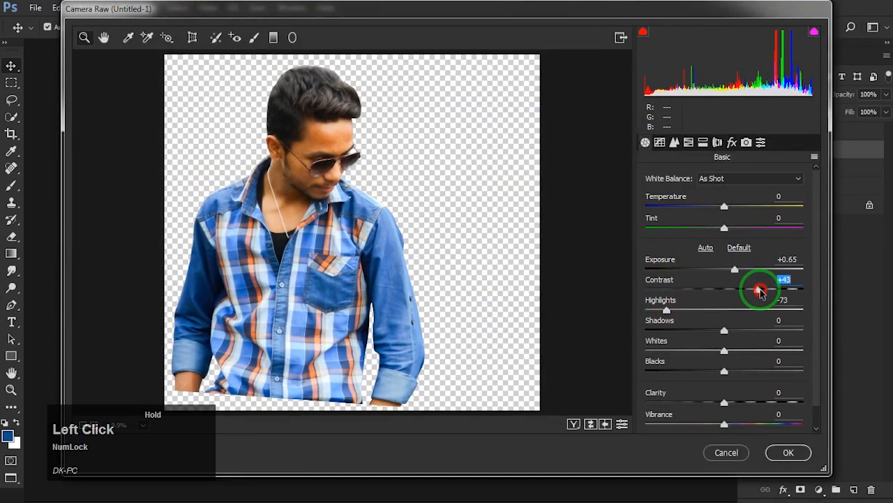
# Set Clarity to +27, Vibrance to +12 and Saturation to +4 for the large man, fine-tune Exposure and apply the filter.
pyautogui.moveTo(723, 403); pyautogui.dragTo(750, 402)
pyautogui.moveTo(815, 380); pyautogui.dragTo(816, 403)
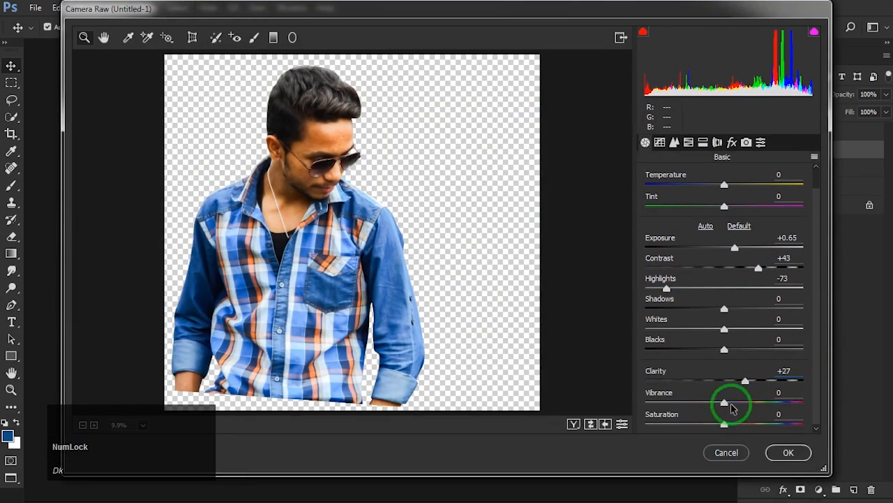
pyautogui.moveTo(725, 403); pyautogui.dragTo(733, 403)
pyautogui.moveTo(726, 424)
pyautogui.mouseDown()
pyautogui.moveTo(735, 426)
pyautogui.moveTo(727, 424)
pyautogui.mouseUp()
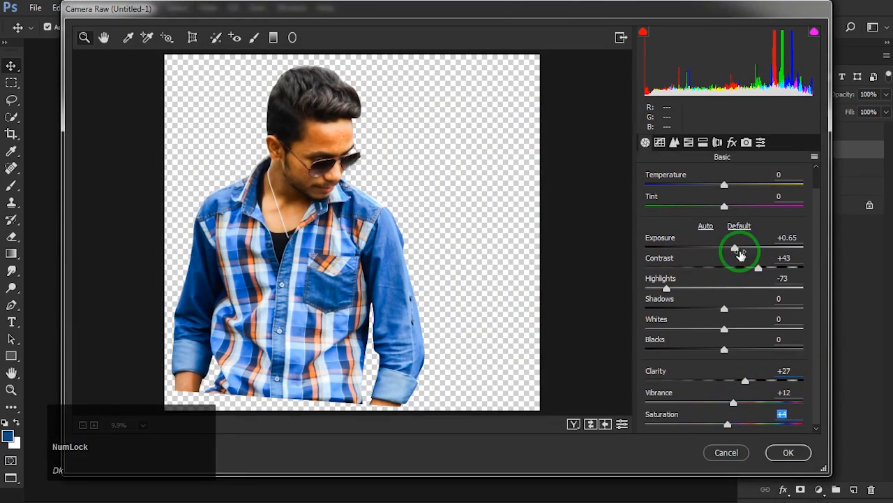
pyautogui.moveTo(740, 254); pyautogui.dragTo(737, 248)
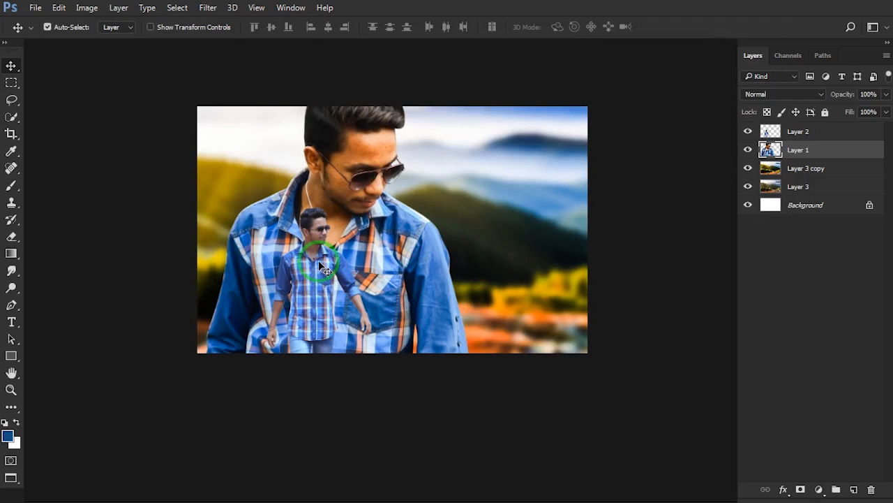
# Apply the Camera Raw Filter to the small man on Layer 2 with Exposure +0.20, Contrast +73 and Clarity +33.
pyautogui.click(318, 260)
pyautogui.click(199, 91)
pyautogui.click(209, 8)
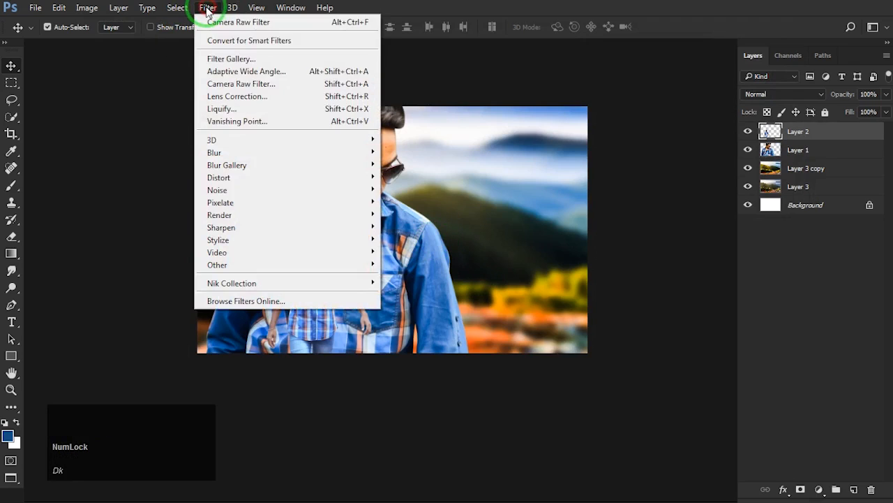
pyautogui.click(232, 85)
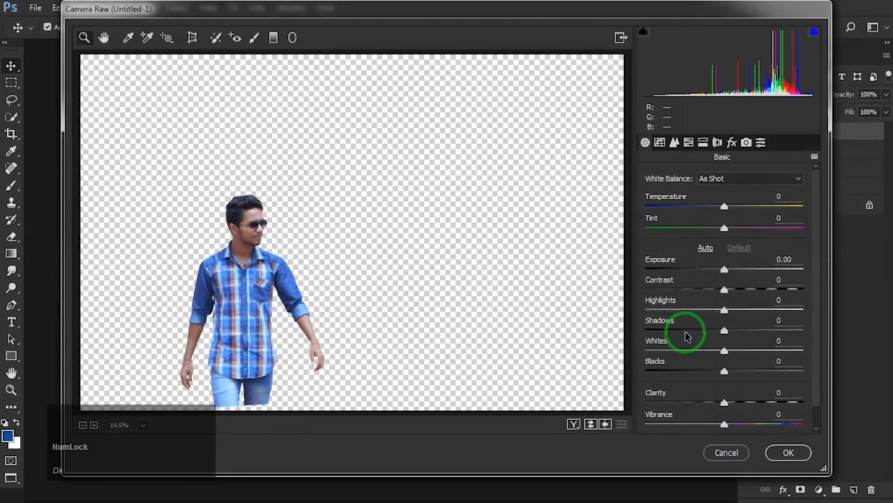
pyautogui.moveTo(726, 274); pyautogui.dragTo(785, 290)
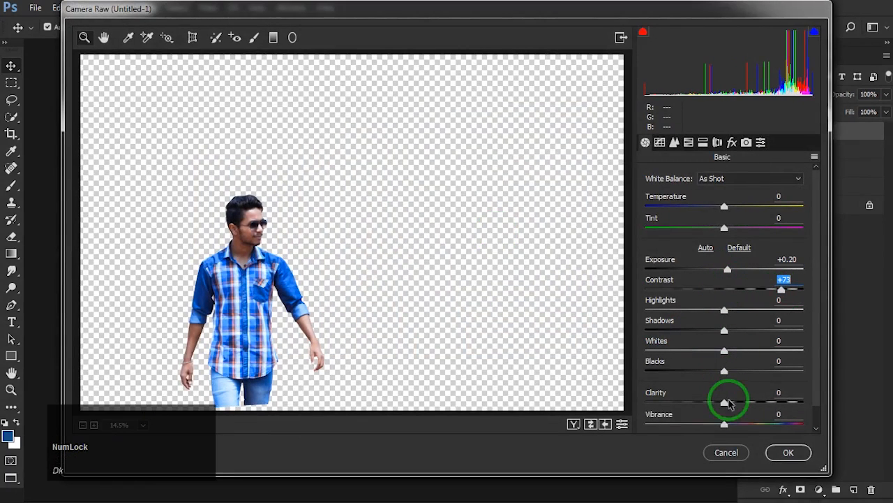
pyautogui.moveTo(726, 403); pyautogui.dragTo(753, 399)
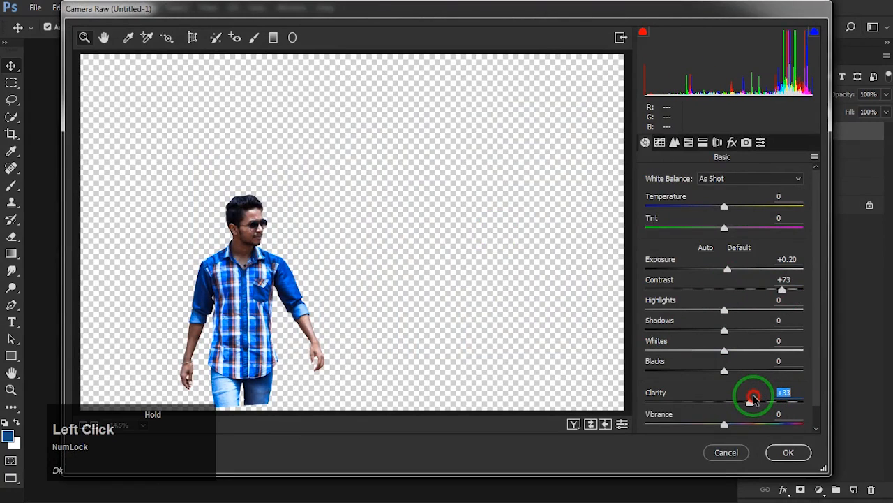
pyautogui.click(786, 453)
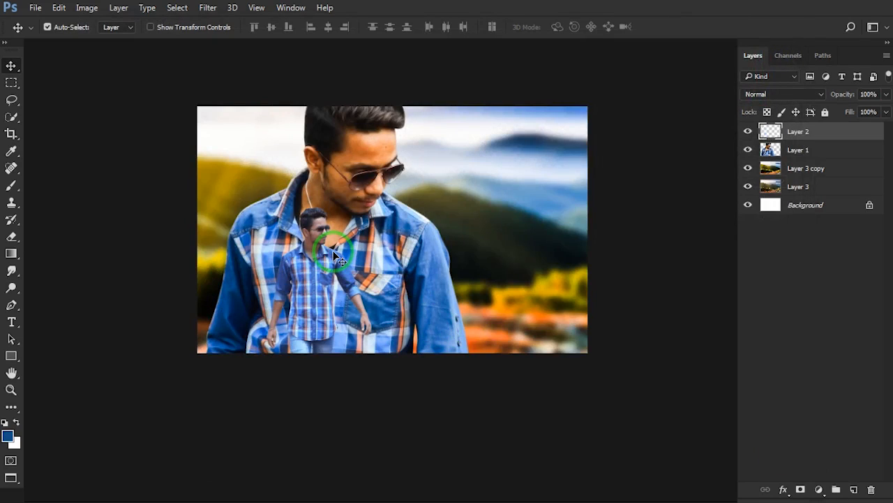
# Brighten the small man on Layer 2 slightly with a Curves adjustment that lifts the midpoint of the RGB curve.
pyautogui.scroll(3, 320, 241)
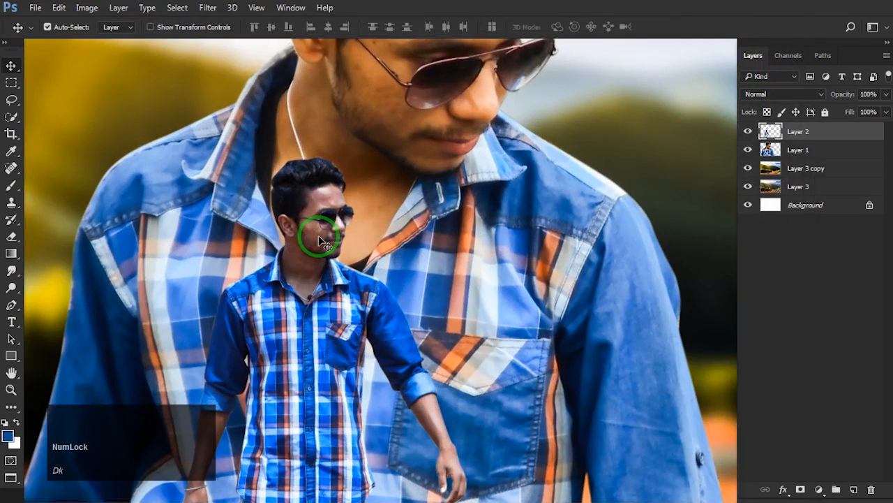
pyautogui.scroll(-3, 320, 241)
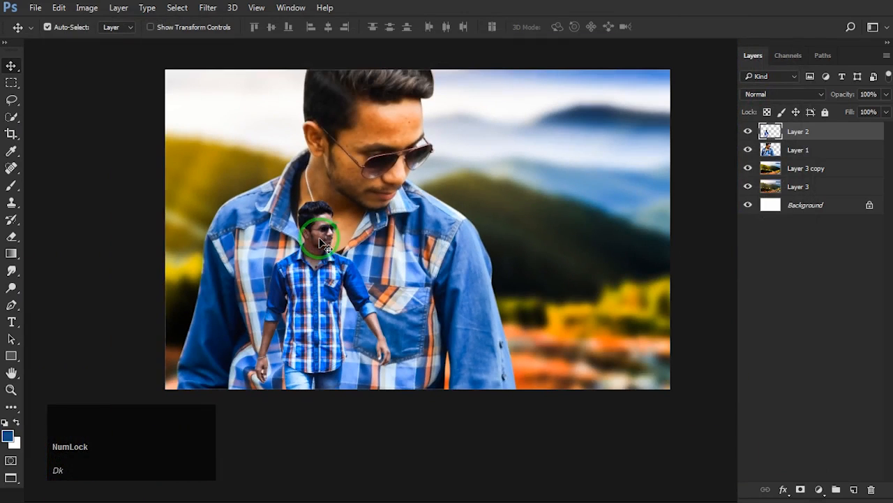
pyautogui.click(79, 8)
pyautogui.click(117, 40)
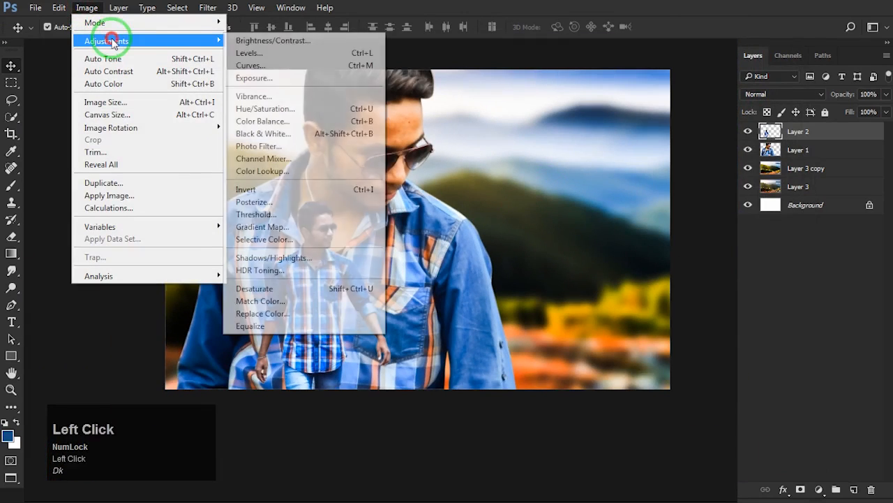
pyautogui.click(272, 68)
pyautogui.moveTo(439, 56); pyautogui.dragTo(616, 74)
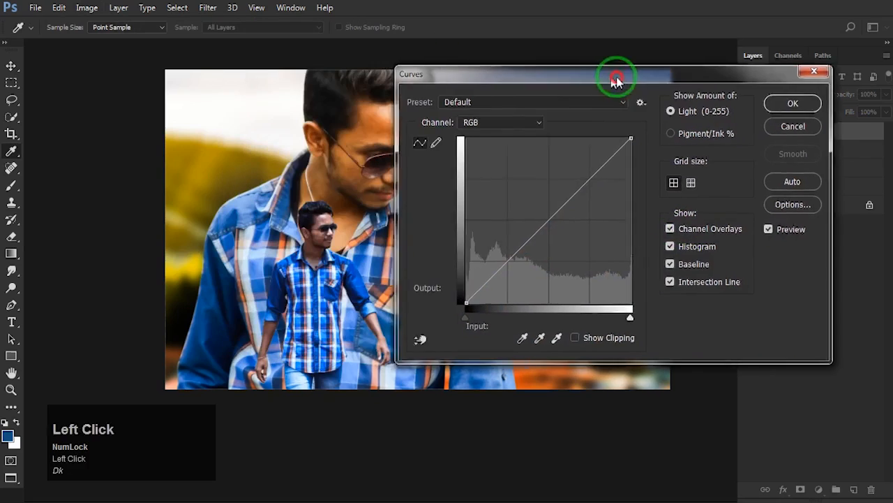
pyautogui.click(551, 217)
pyautogui.moveTo(552, 217); pyautogui.dragTo(550, 215)
pyautogui.click(795, 105)
# Check the large man on Layer 1 by hiding and reshowing it, and add a Hide All layer mask to it.
pyautogui.scroll(-2, 393, 219)
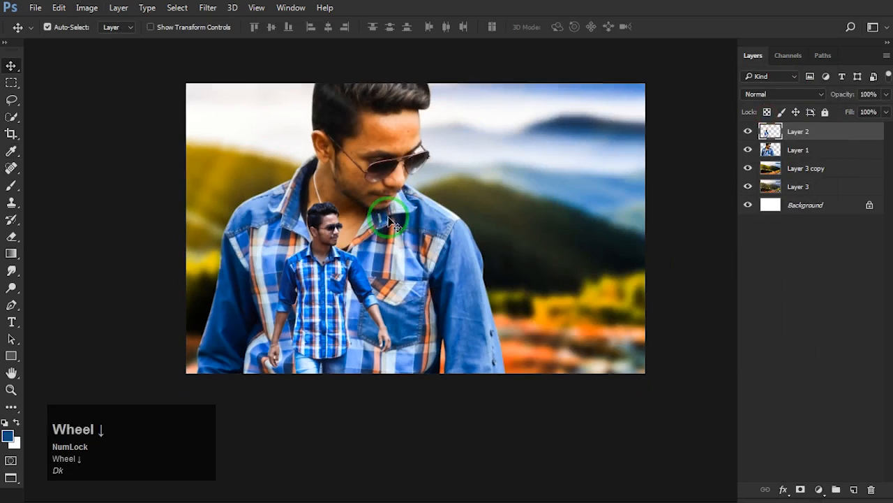
pyautogui.moveTo(388, 215); pyautogui.dragTo(374, 236)
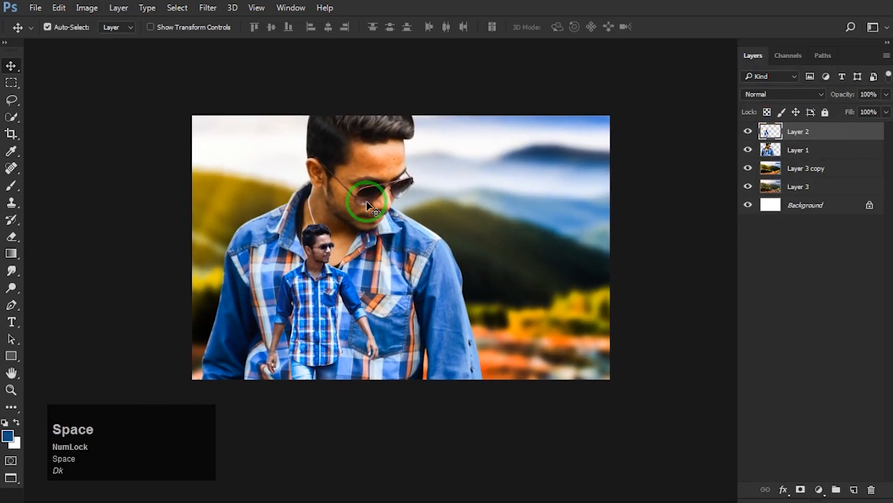
pyautogui.click(367, 203)
pyautogui.click(748, 150)
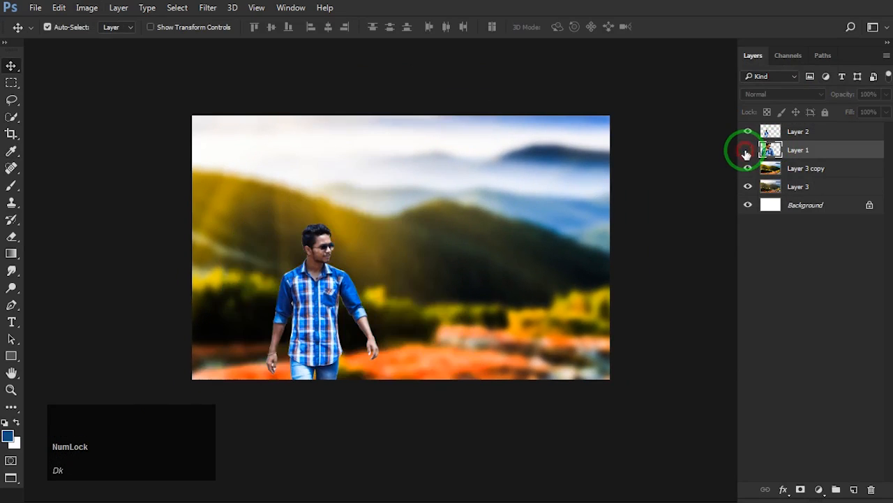
pyautogui.click(747, 150)
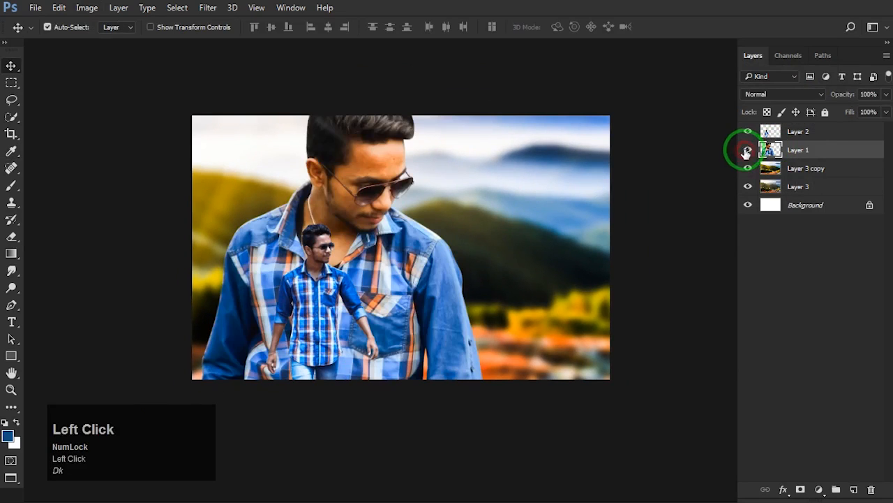
pyautogui.click(125, 14)
pyautogui.click(157, 109)
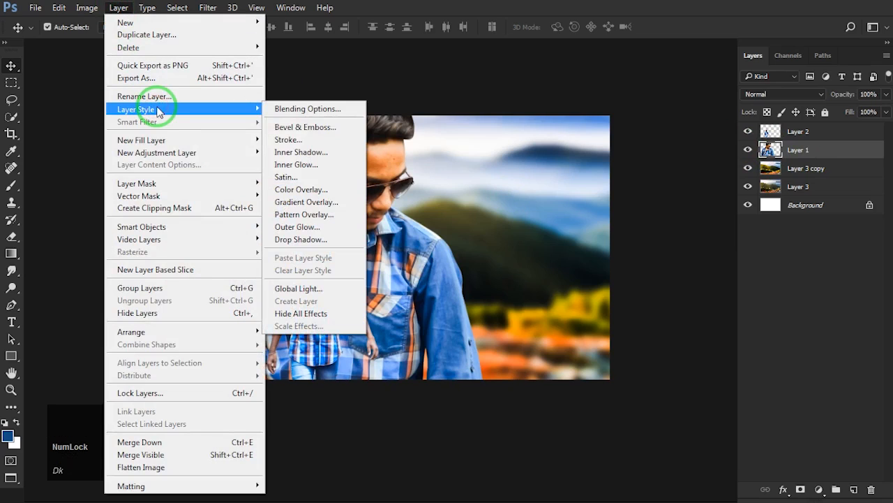
pyautogui.click(155, 185)
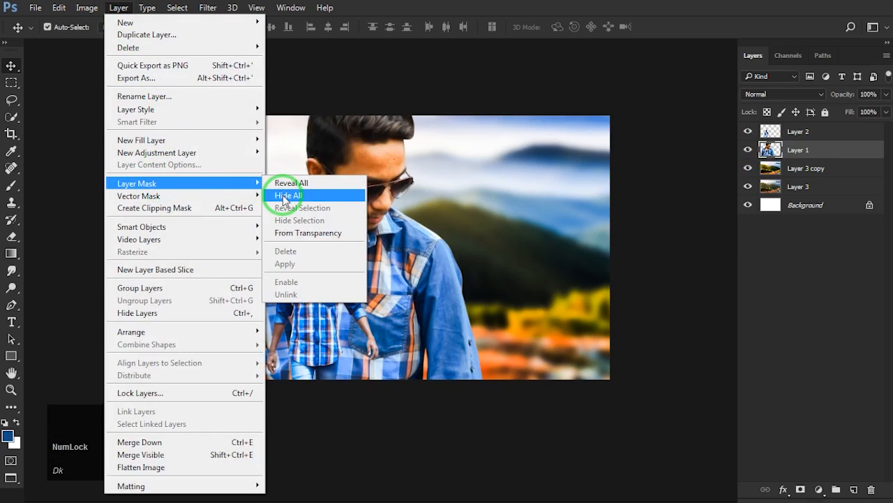
pyautogui.click(284, 198)
pyautogui.click(189, 235)
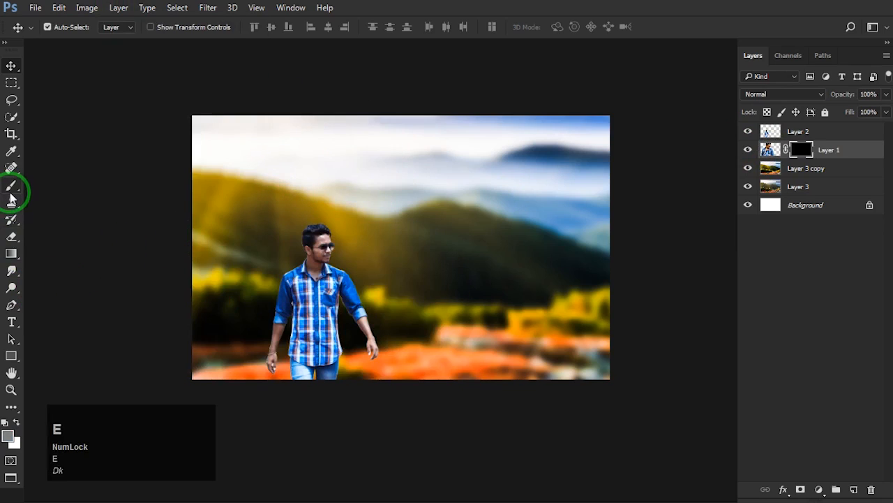
# Reveal the large man's upper body behind the small figure by erasing on the Layer 1 mask with a soft 2500 px Eraser.
pyautogui.click(14, 238)
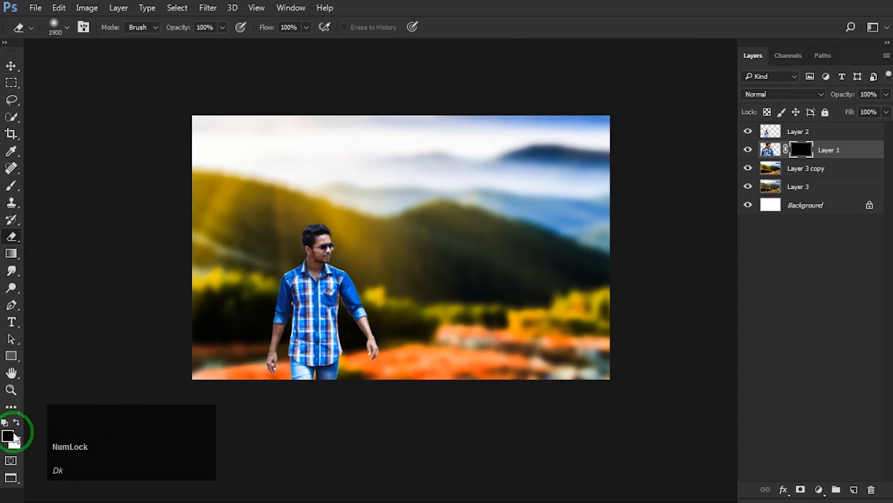
pyautogui.press(']')
pyautogui.press(']')
pyautogui.press(']')
pyautogui.press(']')
pyautogui.press(']')
pyautogui.press(']')
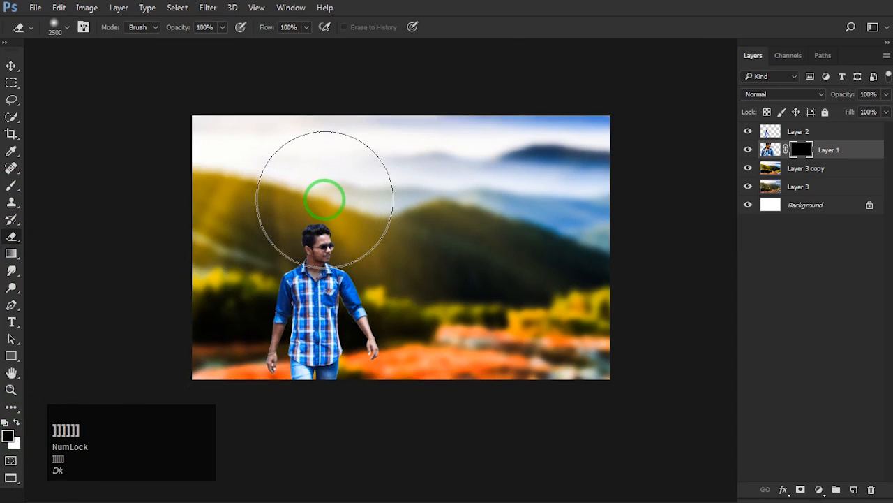
pyautogui.moveTo(325, 199)
pyautogui.mouseDown()
pyautogui.moveTo(296, 203)
pyautogui.moveTo(309, 177)
pyautogui.moveTo(365, 144)
pyautogui.moveTo(395, 160)
pyautogui.moveTo(411, 226)
pyautogui.moveTo(261, 232)
pyautogui.moveTo(237, 218)
pyautogui.moveTo(235, 229)
pyautogui.moveTo(345, 216)
pyautogui.moveTo(400, 232)
pyautogui.moveTo(412, 219)
pyautogui.moveTo(369, 225)
pyautogui.moveTo(356, 215)
pyautogui.moveTo(351, 225)
pyautogui.mouseUp()
# Reveal the large man's head and hair on the Layer 1 mask with the Eraser at 2400 px, and reduce the brush further.
pyautogui.press('[')
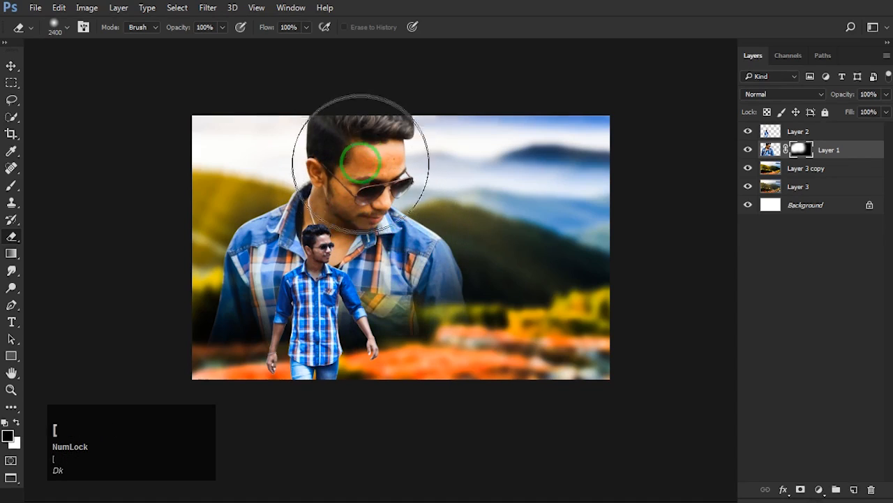
pyautogui.moveTo(353, 150)
pyautogui.mouseDown()
pyautogui.moveTo(361, 147)
pyautogui.moveTo(343, 152)
pyautogui.moveTo(363, 133)
pyautogui.mouseUp()
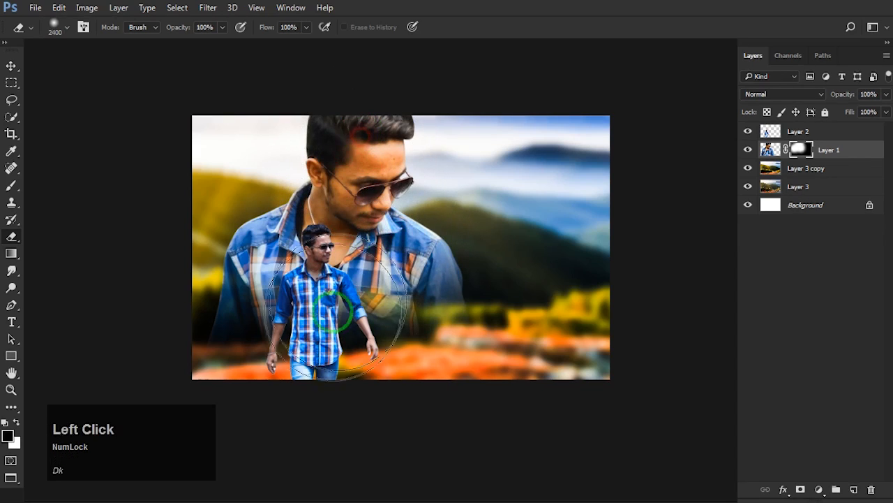
pyautogui.press('[')
pyautogui.press('[')
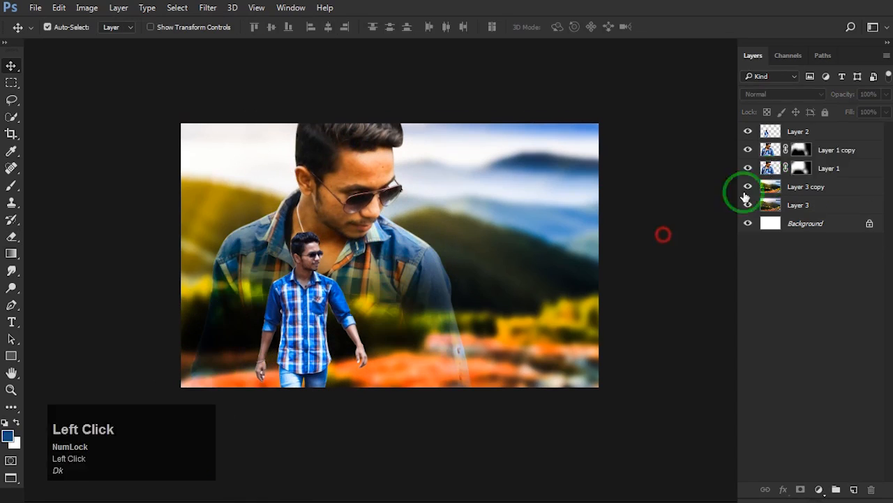
# Select Layer 1, Layer 1 copy and Layer 2 together and nudge both figures slightly left.
pyautogui.click(826, 168)
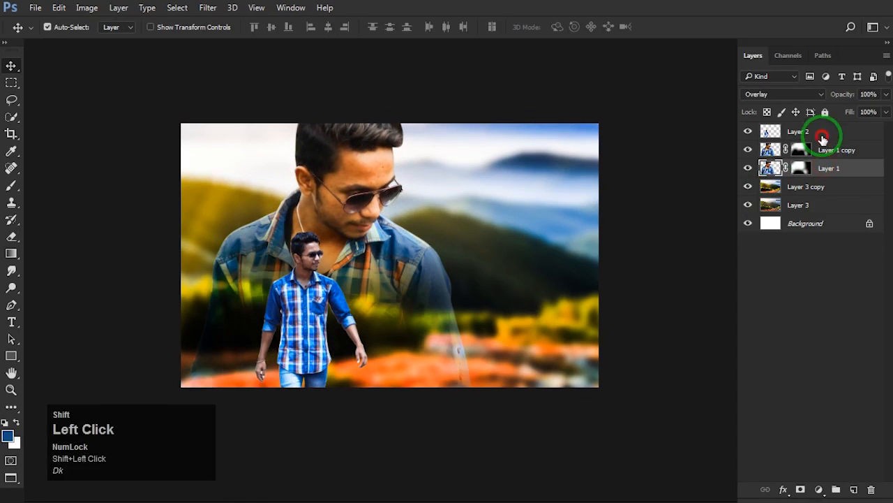
pyautogui.keyDown('shift'); pyautogui.click(809, 132); pyautogui.keyUp('shift')
pyautogui.press('Left')
pyautogui.press('Left')
pyautogui.press('Left')
pyautogui.press('Left')
pyautogui.press('Left')
pyautogui.press('Left')
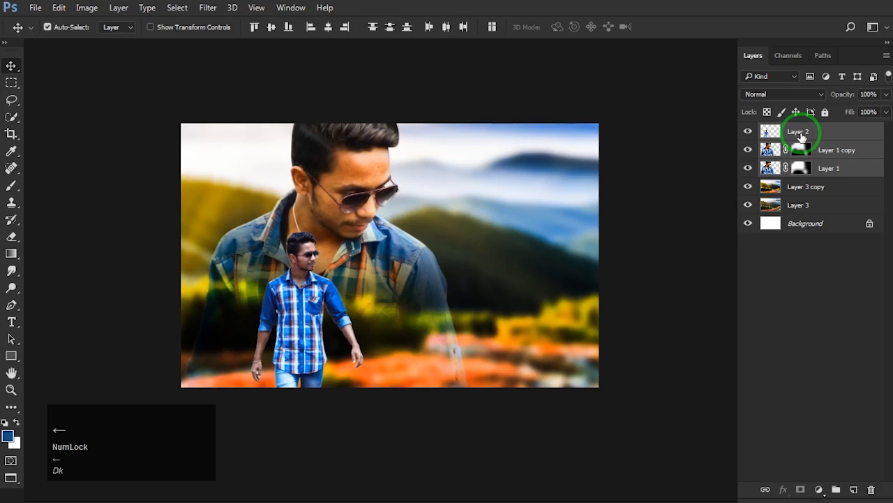
# Scale both figures down to 89.78% and place them against the canvas's left edge.
pyautogui.hotkey('ctrl', 't')
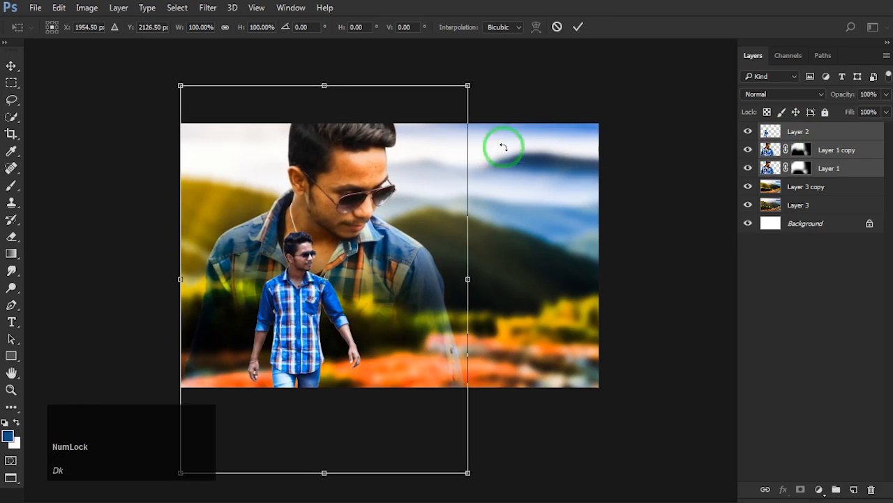
pyautogui.moveTo(465, 89); pyautogui.dragTo(409, 150)
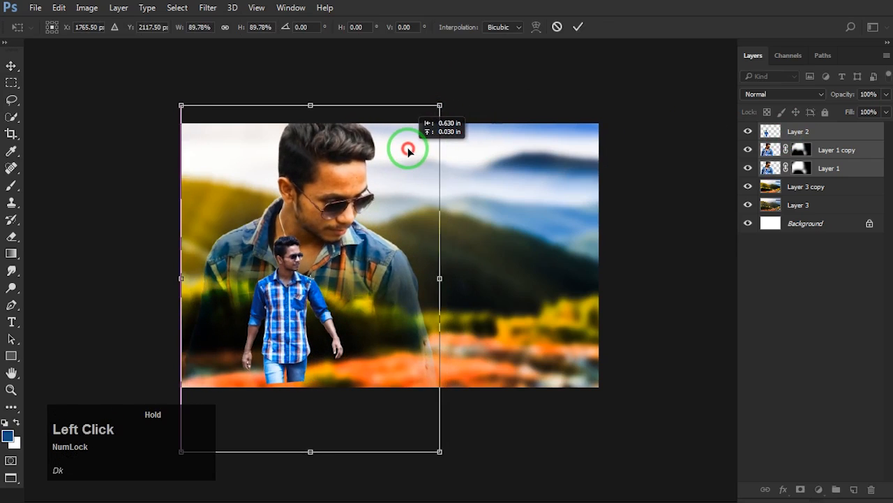
pyautogui.moveTo(439, 105); pyautogui.dragTo(439, 106)
pyautogui.click(579, 28)
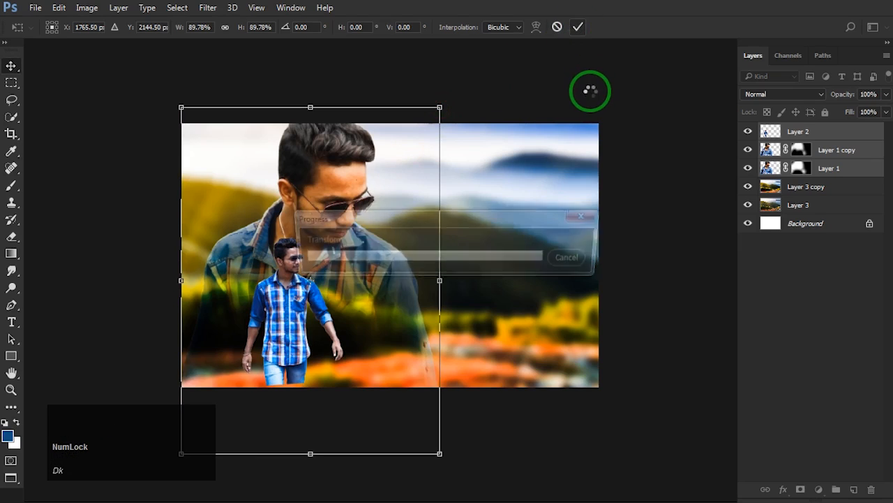
pyautogui.click(591, 91)
pyautogui.moveTo(552, 128); pyautogui.dragTo(562, 116)
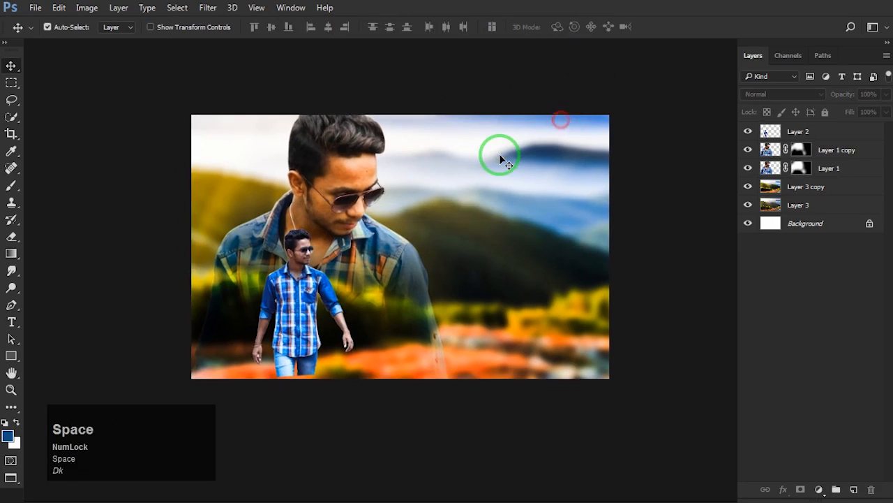
# Erase the lower left foreground of the blurred Layer 3 copy with a soft 2200 px Eraser to reveal the sharp flowers.
pyautogui.click(499, 154)
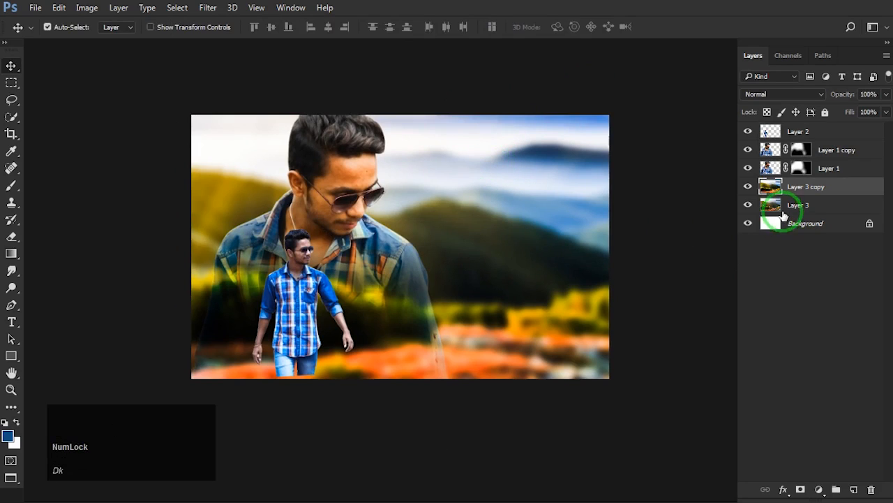
pyautogui.click(11, 236)
pyautogui.click(235, 394)
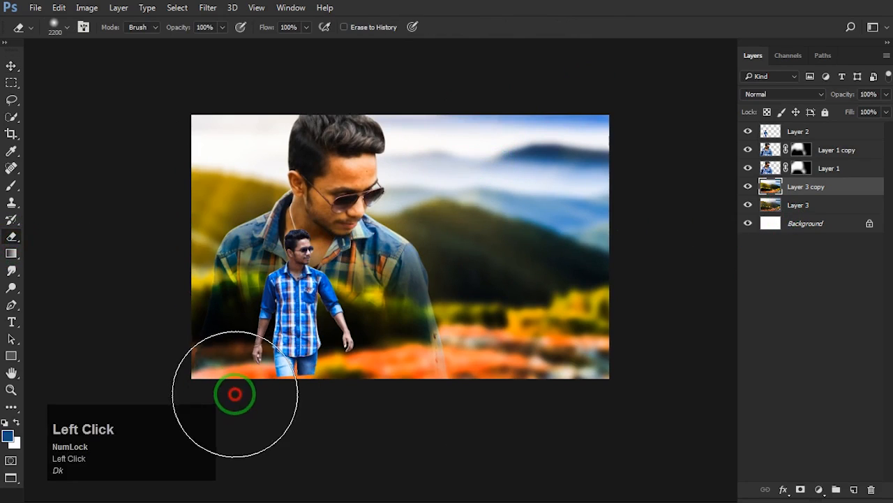
pyautogui.moveTo(235, 394)
pyautogui.mouseDown()
pyautogui.moveTo(416, 404)
pyautogui.moveTo(245, 399)
pyautogui.mouseUp()
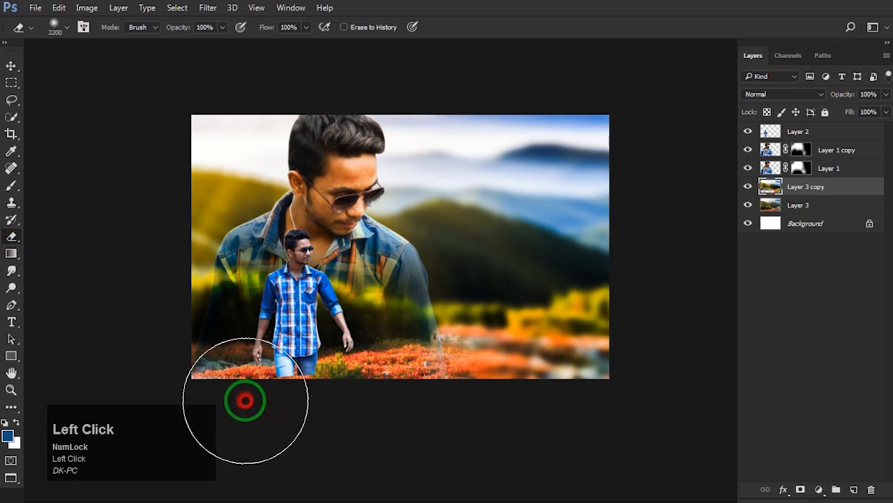
# Merge Layer 3 and Layer 3 copy into one background layer and duplicate the merged layer.
pyautogui.click(12, 68)
pyautogui.keyDown('shift'); pyautogui.click(814, 207); pyautogui.keyUp('shift')
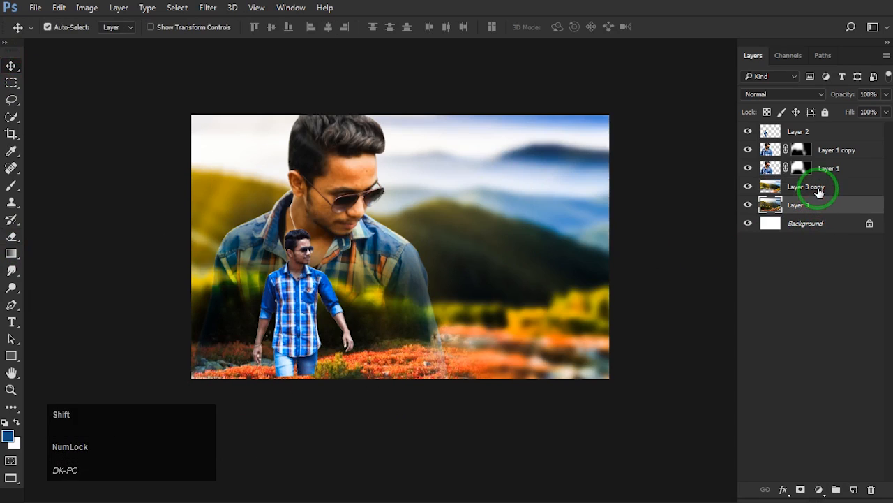
pyautogui.rightClick(809, 206)
pyautogui.click(580, 469)
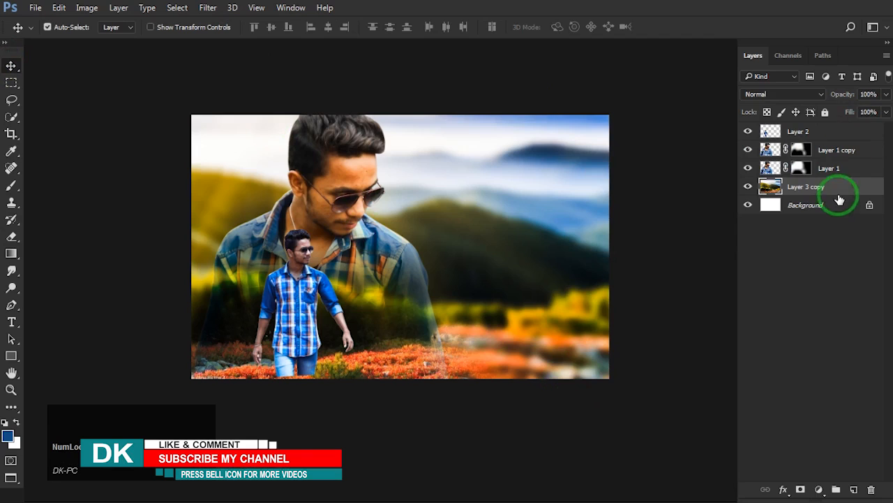
pyautogui.moveTo(840, 190); pyautogui.dragTo(857, 487)
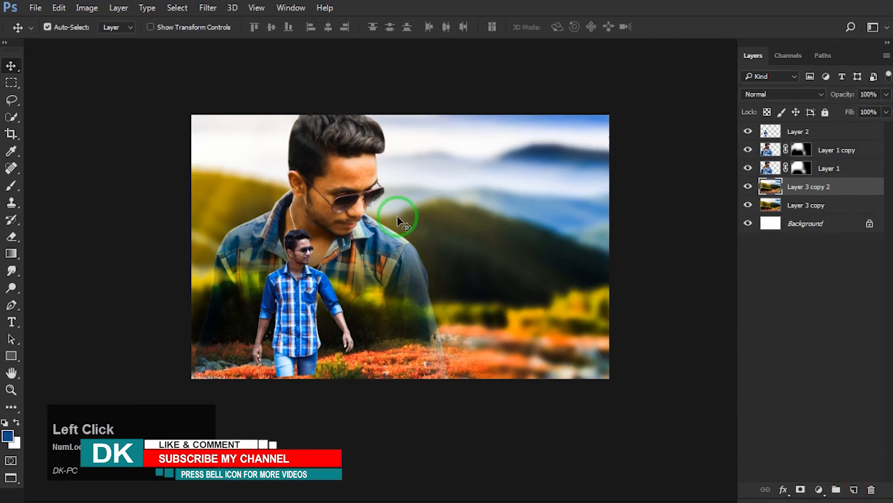
# Apply the Color Efex Pro 4 Dark Contrasts filter to Layer 3 copy 2 with Brightness 20%, Contrast 30% and Saturation 50%.
pyautogui.click(209, 7)
pyautogui.click(267, 285)
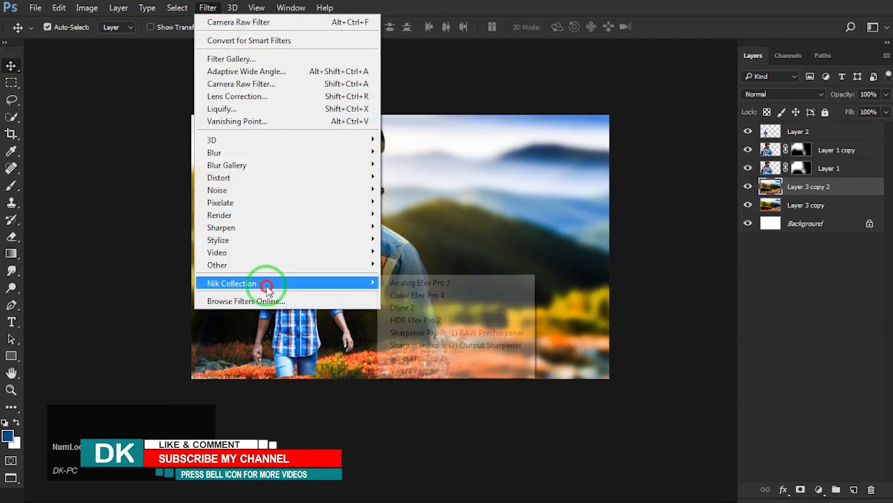
pyautogui.click(398, 294)
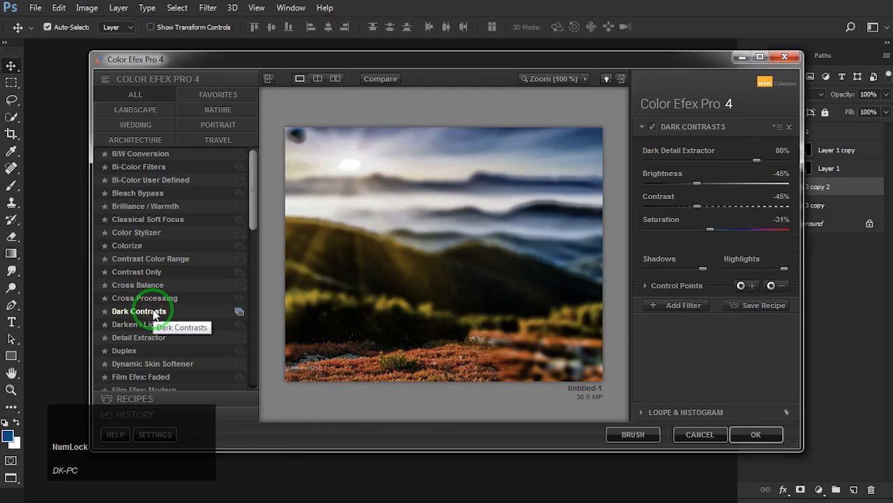
pyautogui.moveTo(730, 227); pyautogui.dragTo(782, 231)
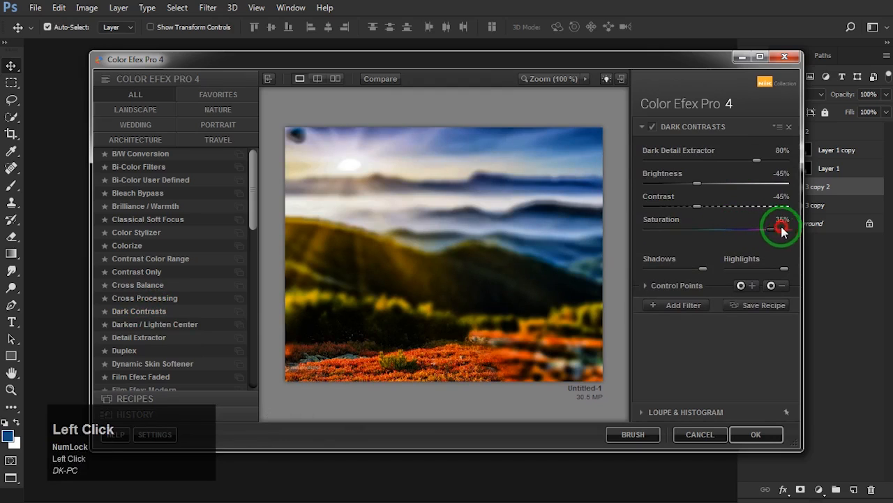
pyautogui.moveTo(721, 209); pyautogui.dragTo(763, 211)
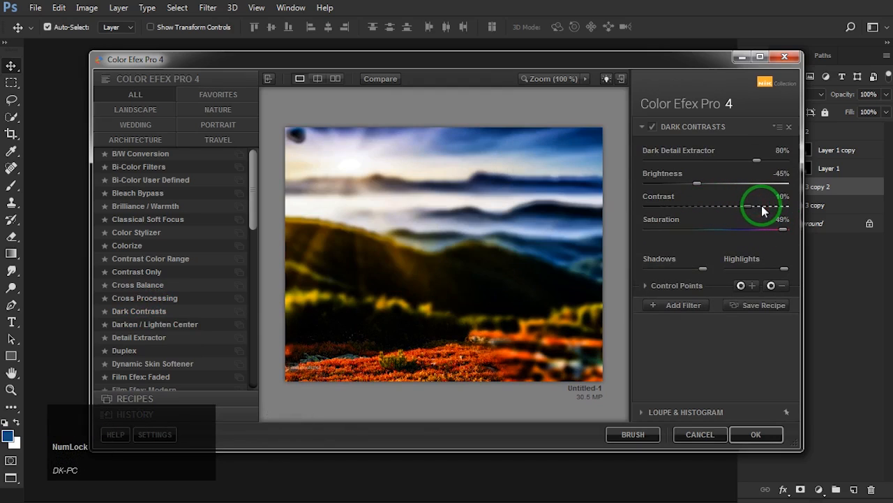
pyautogui.click(752, 187)
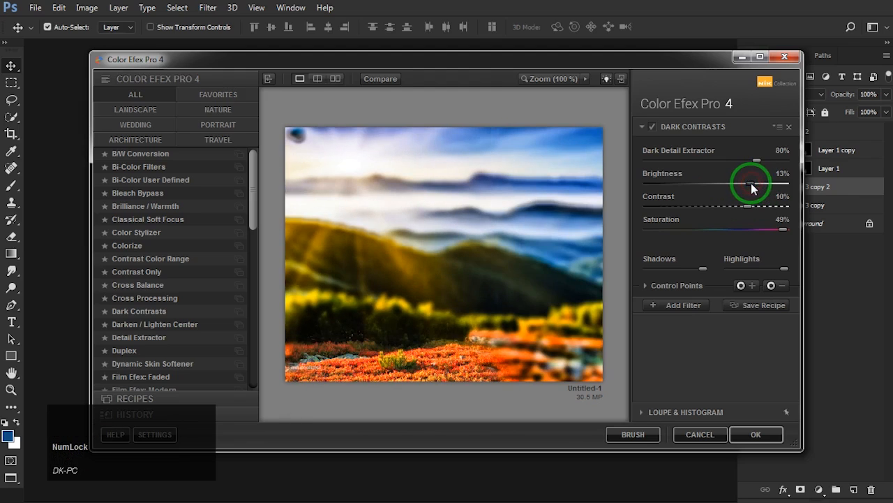
pyautogui.moveTo(754, 205); pyautogui.dragTo(767, 207)
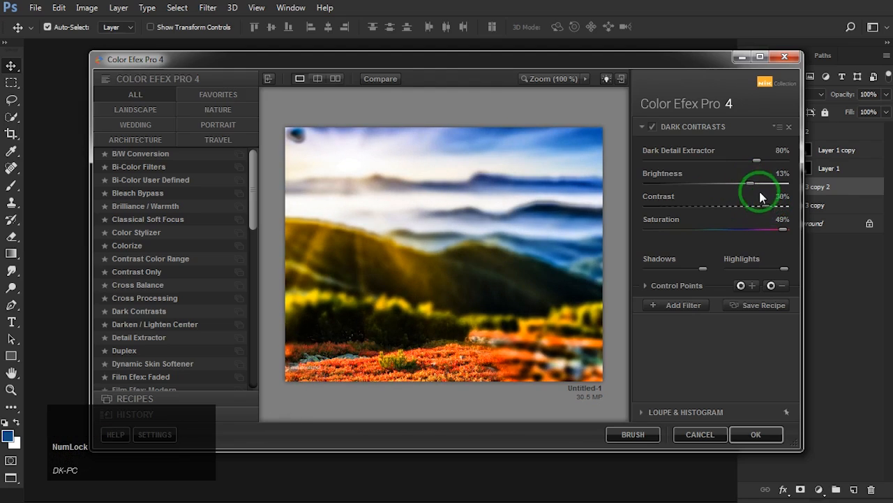
pyautogui.click(788, 231)
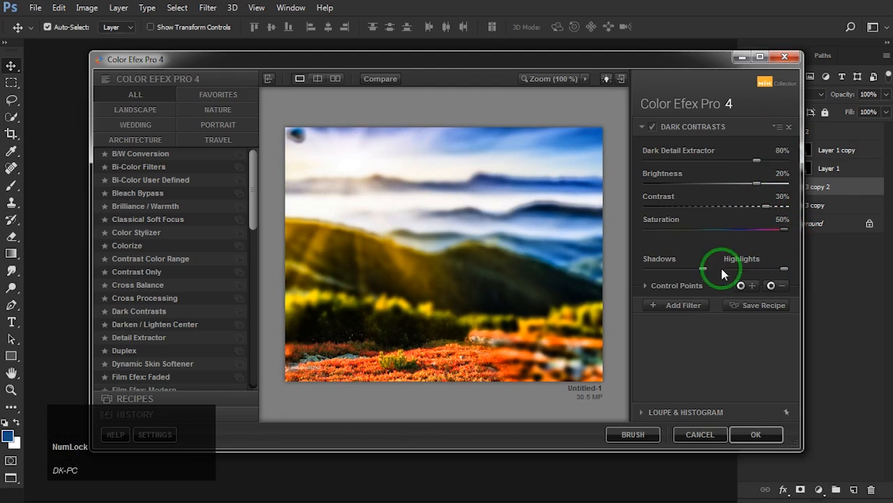
pyautogui.click(754, 430)
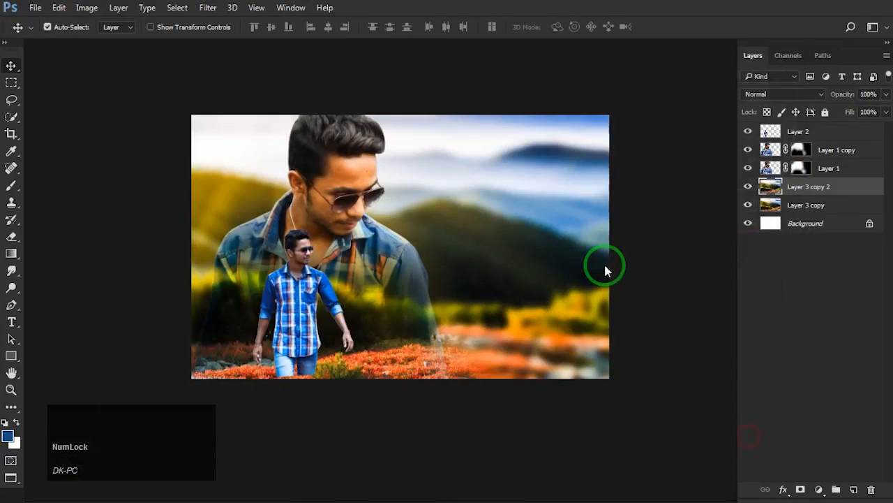
# Enlarge the small man on Layer 2 to about 110% and nudge him slightly left.
pyautogui.click(307, 327)
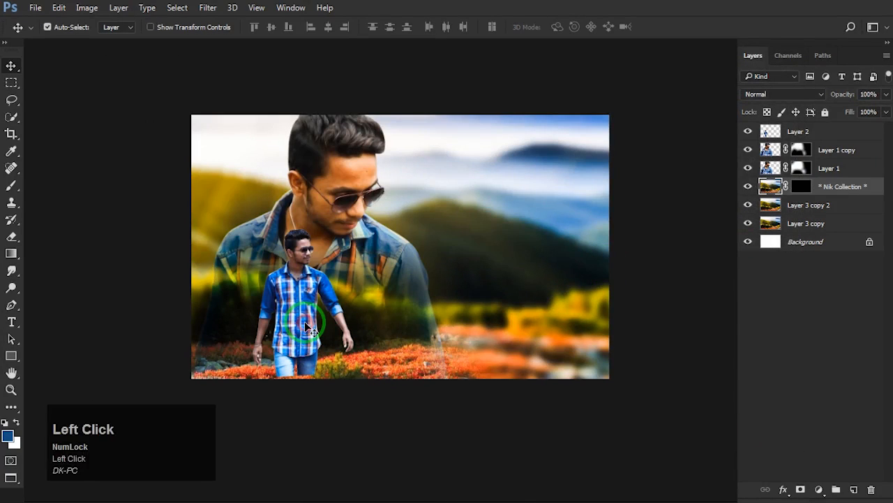
pyautogui.hotkey('ctrl', 't')
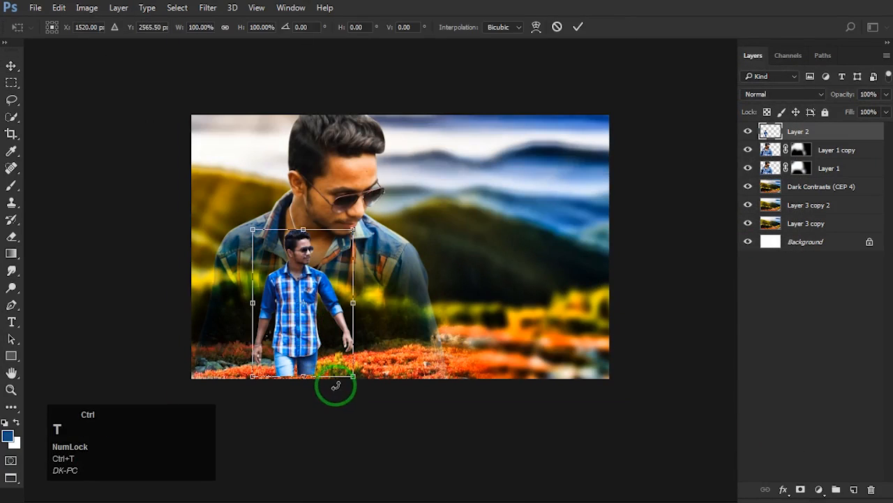
pyautogui.moveTo(352, 378); pyautogui.dragTo(361, 385)
pyautogui.moveTo(356, 229)
pyautogui.mouseDown()
pyautogui.moveTo(362, 221)
pyautogui.moveTo(355, 227)
pyautogui.mouseUp()
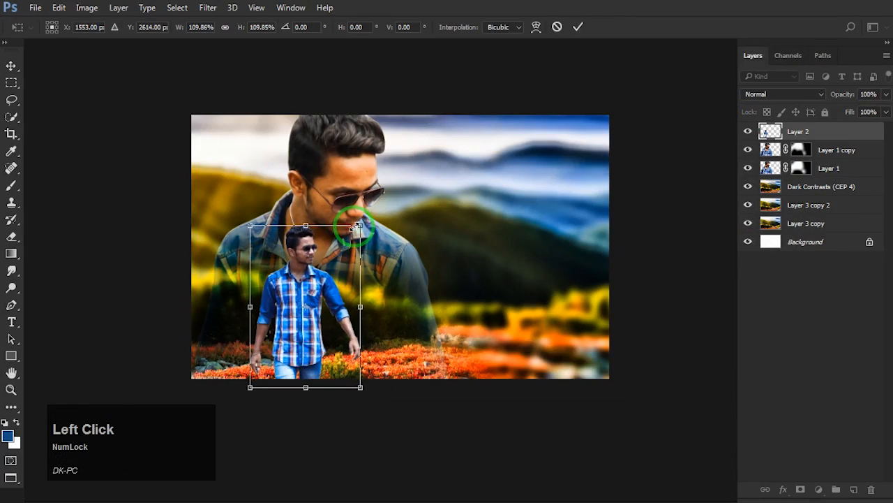
pyautogui.press('Left')
pyautogui.press('Left')
pyautogui.press('Left')
pyautogui.press('Left')
pyautogui.press('Left')
pyautogui.press('Left')
pyautogui.press('Left')
pyautogui.press('Left')
pyautogui.press('Left')
pyautogui.press('Left')
pyautogui.press('Left')
pyautogui.press('Left')
pyautogui.press('Left')
pyautogui.press('Left')
pyautogui.press('Left')
pyautogui.press('Left')
pyautogui.press('Left')
pyautogui.press('Left')
pyautogui.click(578, 28)
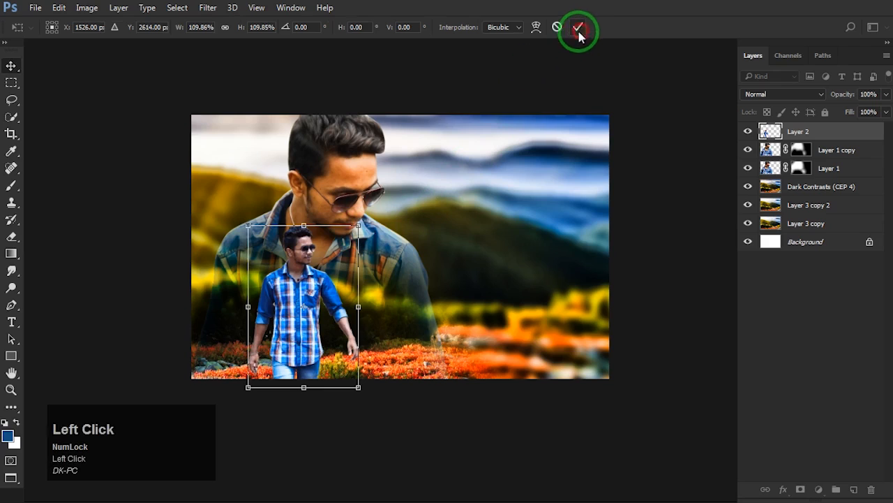
# Try merging Layer 1 copy and Layer 1 with their masks still in place, and undo the merge.
pyautogui.rightClick(824, 157)
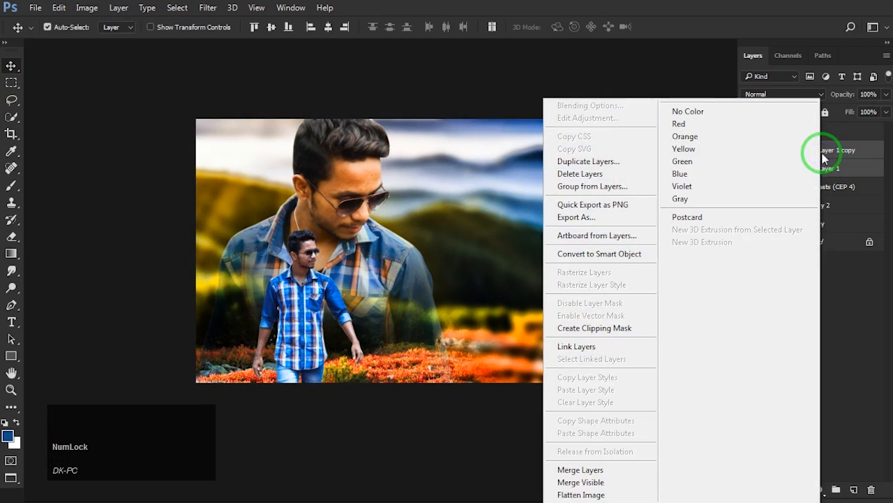
pyautogui.click(585, 469)
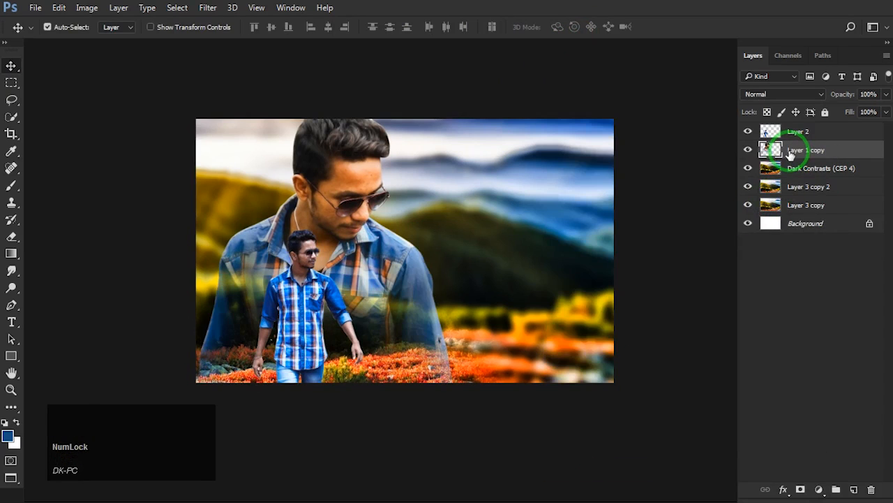
pyautogui.hotkey('ctrl', 'z')
# Apply the layer masks of Layer 1 and Layer 1 copy permanently to their layers.
pyautogui.click(811, 170)
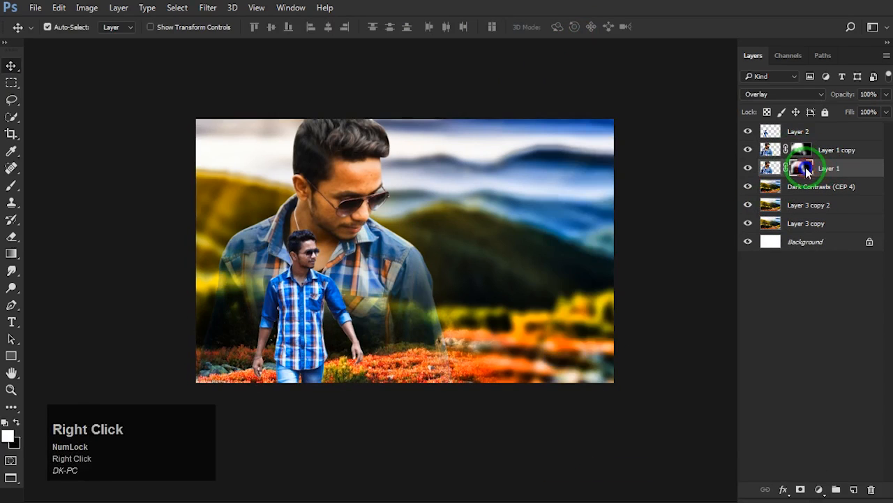
pyautogui.rightClick(806, 167)
pyautogui.click(767, 207)
pyautogui.click(799, 150)
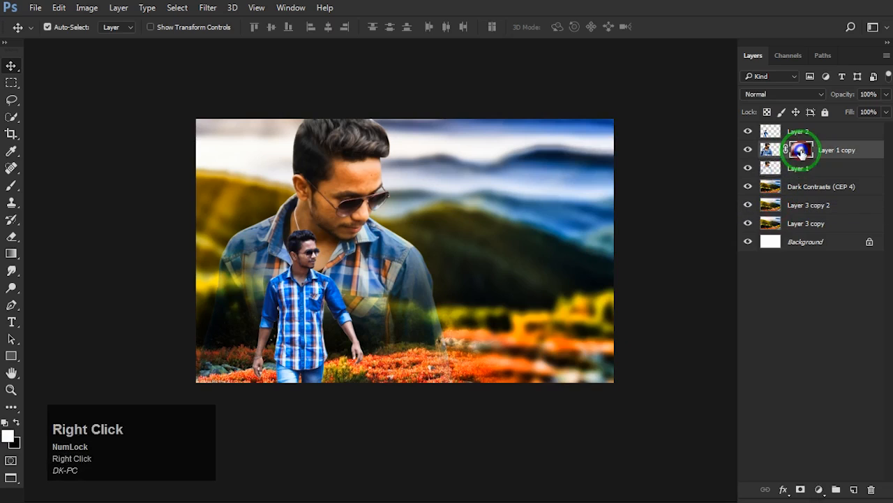
pyautogui.rightClick(801, 152)
pyautogui.click(774, 193)
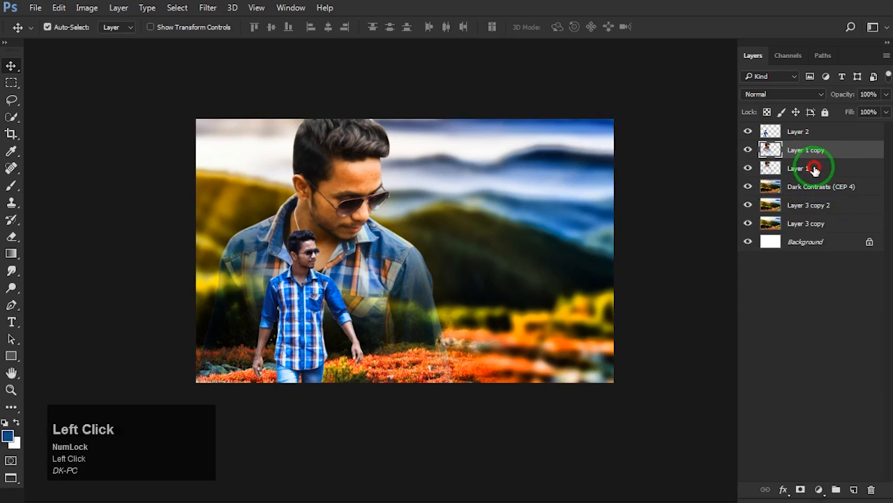
# Merge Layer 1 copy and Layer 1 into a single layer for the large man.
pyautogui.keyDown('shift'); pyautogui.click(815, 169); pyautogui.keyUp('shift')
pyautogui.rightClick(812, 152)
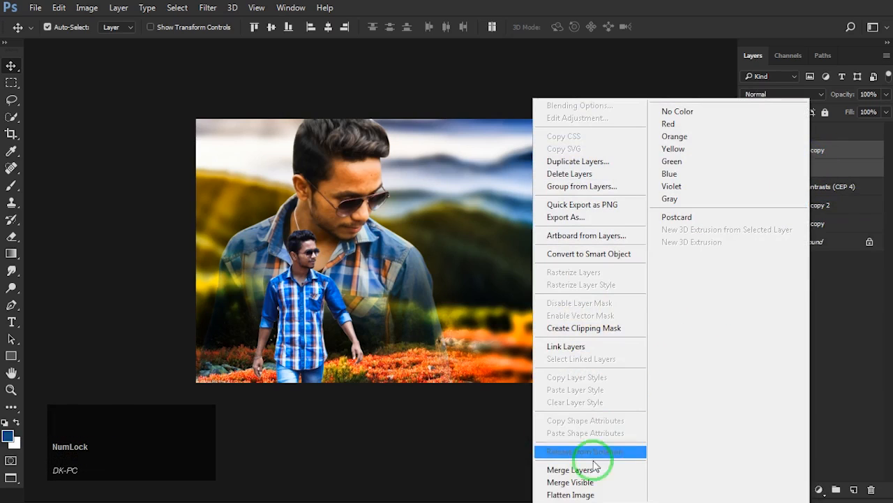
pyautogui.click(576, 493)
pyautogui.hotkey('ctrl', 'z')
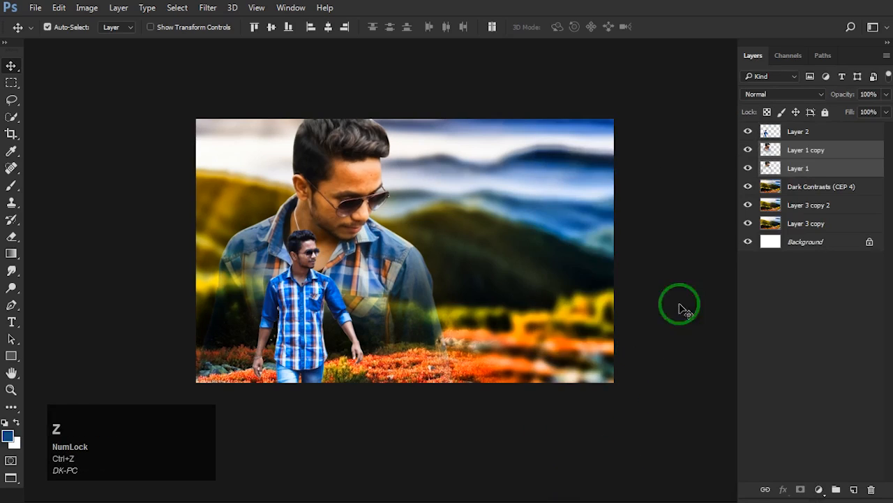
pyautogui.rightClick(806, 156)
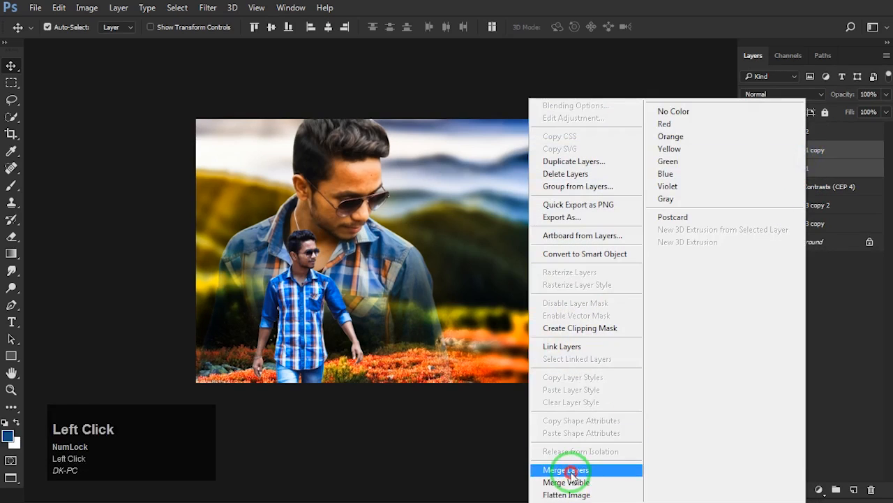
pyautogui.click(569, 472)
pyautogui.press('space')
pyautogui.moveTo(421, 219); pyautogui.dragTo(410, 218)
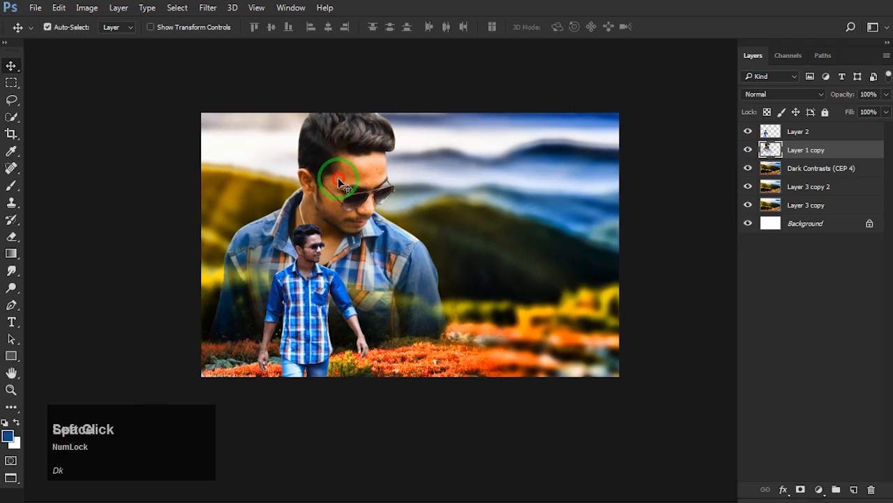
pyautogui.click(210, 8)
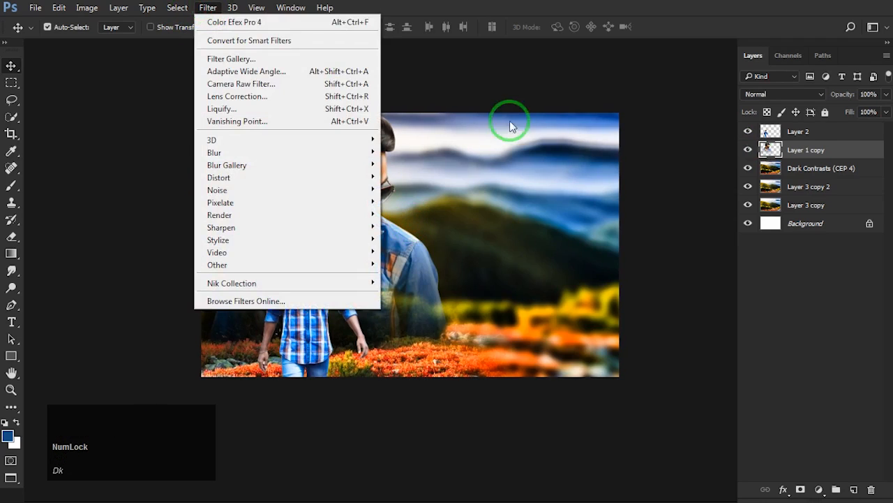
pyautogui.click(822, 157)
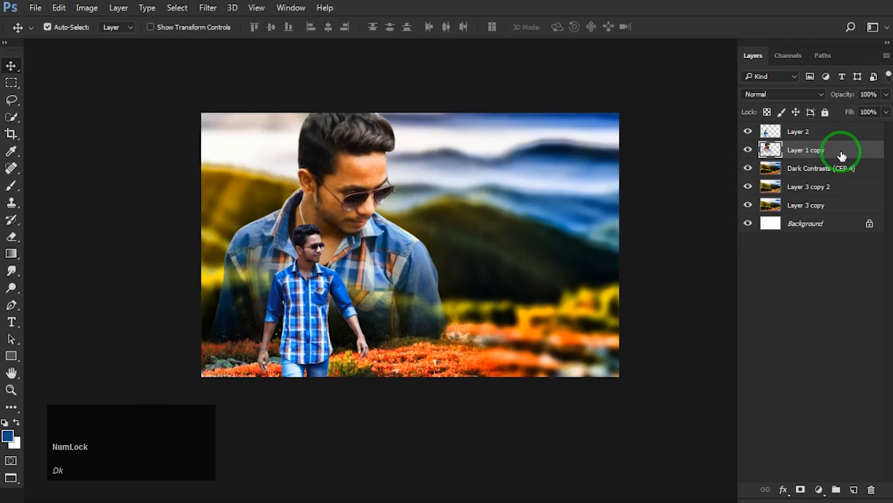
# Duplicate Layer 1 copy and load the Dark Contrasts filter of Color Efex Pro 4 for the duplicate.
pyautogui.moveTo(835, 279); pyautogui.dragTo(854, 489)
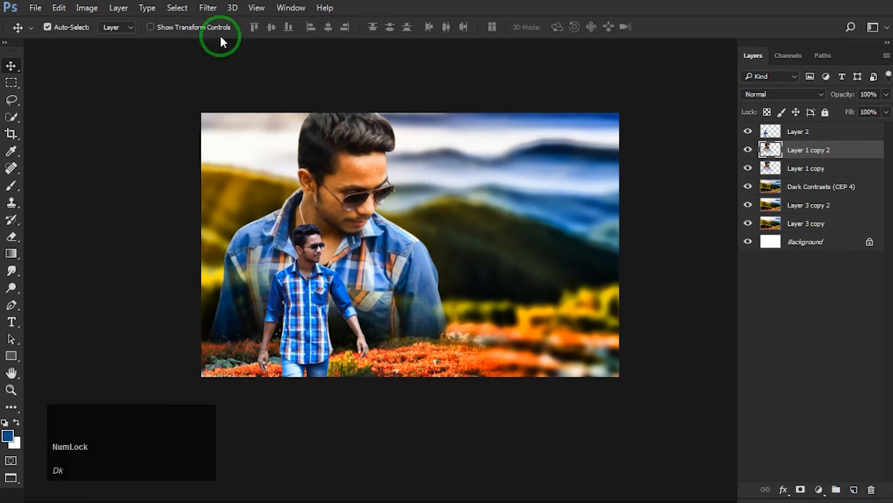
pyautogui.click(208, 7)
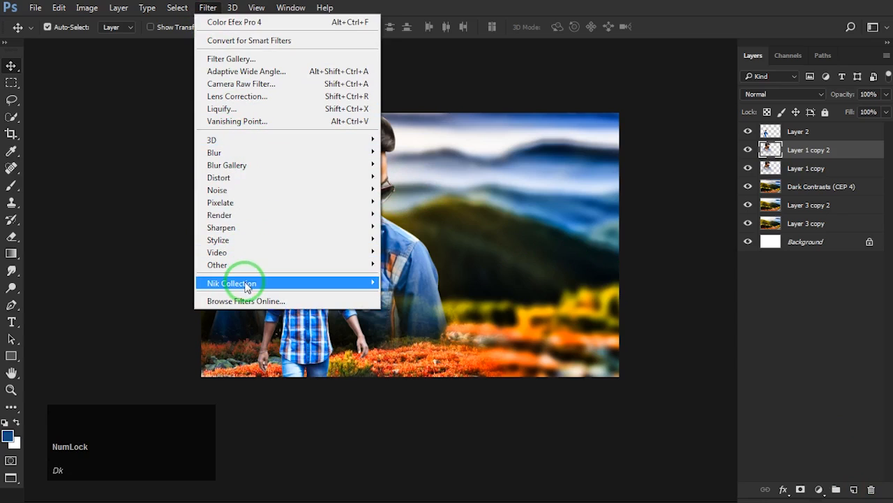
pyautogui.moveTo(245, 286)
pyautogui.click(395, 293)
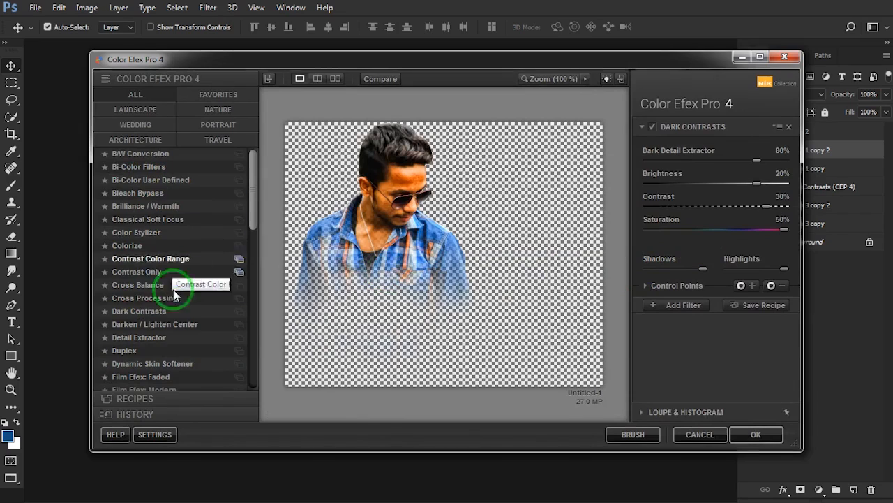
pyautogui.click(152, 312)
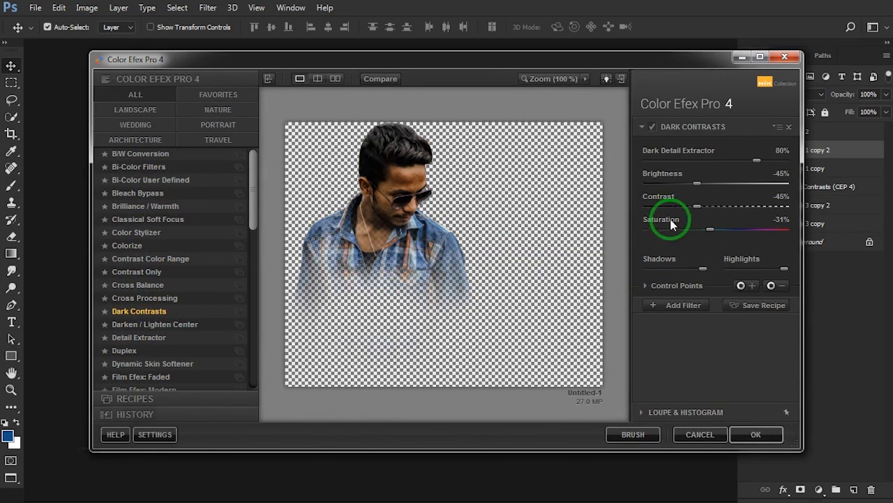
# Apply Dark Contrasts to the large man with Brightness 10%, Contrast 40% and Saturation 32%.
pyautogui.click(747, 207)
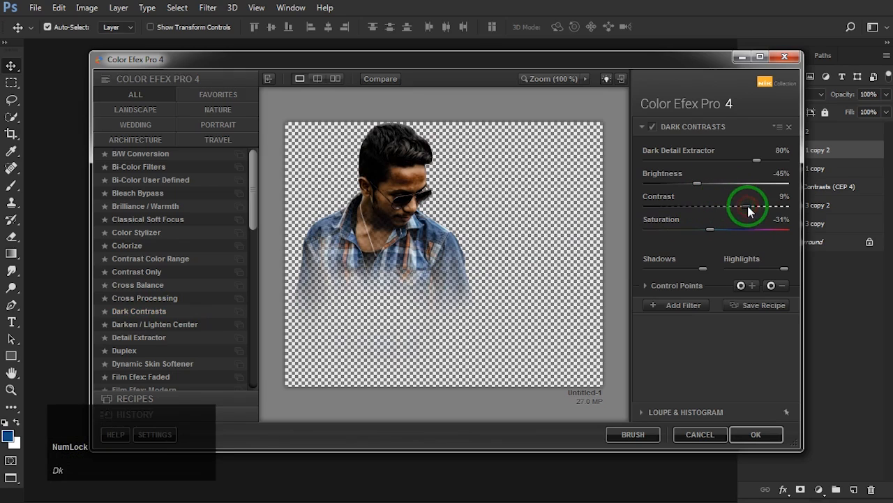
pyautogui.moveTo(763, 229); pyautogui.dragTo(779, 234)
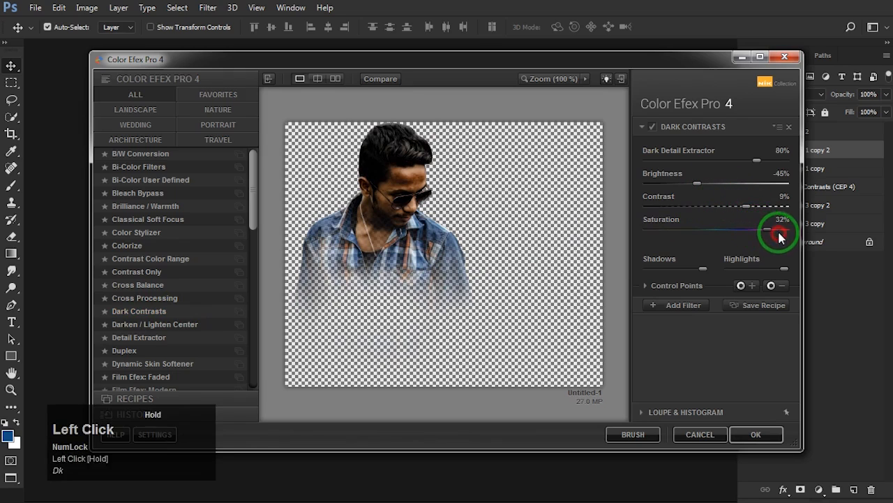
pyautogui.click(749, 184)
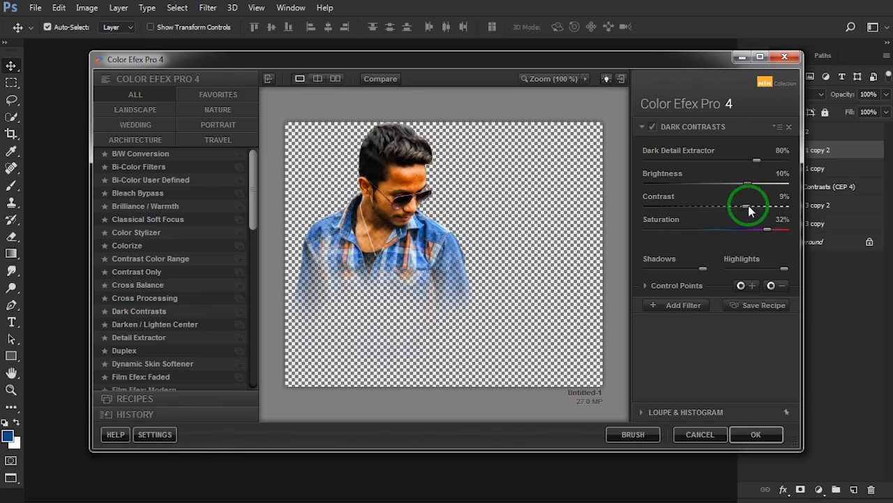
pyautogui.click(762, 207)
pyautogui.moveTo(764, 206); pyautogui.dragTo(778, 206)
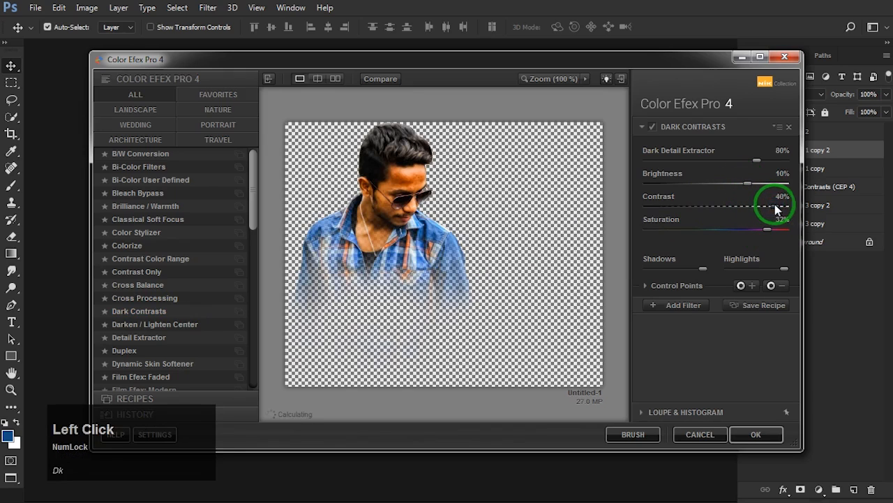
pyautogui.click(754, 435)
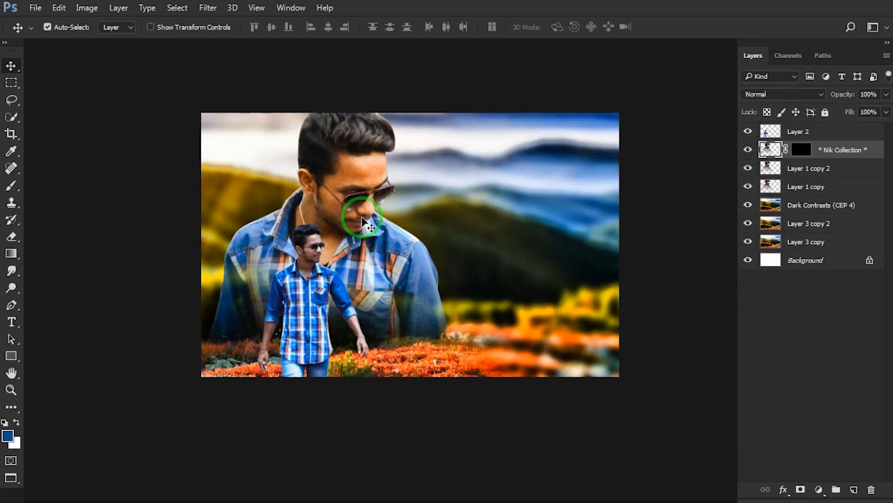
# Erase the Dark Contrasts effect from the large man's forehead and face using a 500 px eraser.
pyautogui.scroll(6, 354, 201)
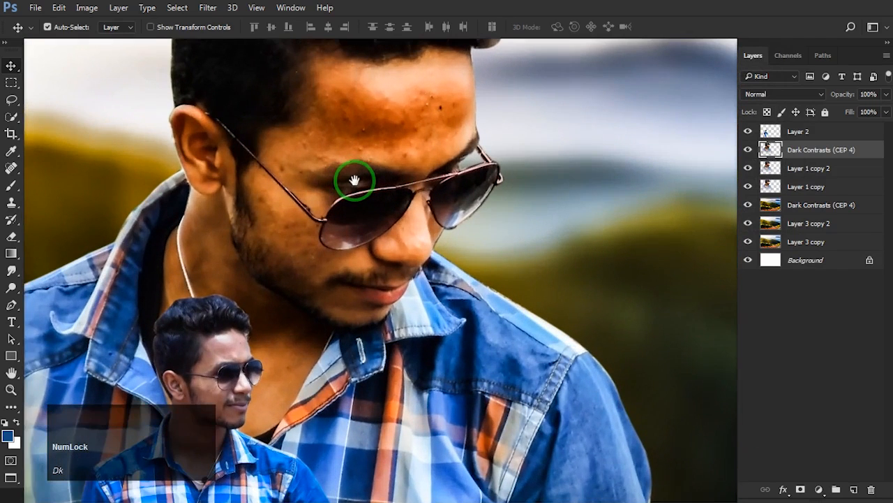
pyautogui.moveTo(354, 180); pyautogui.dragTo(337, 196)
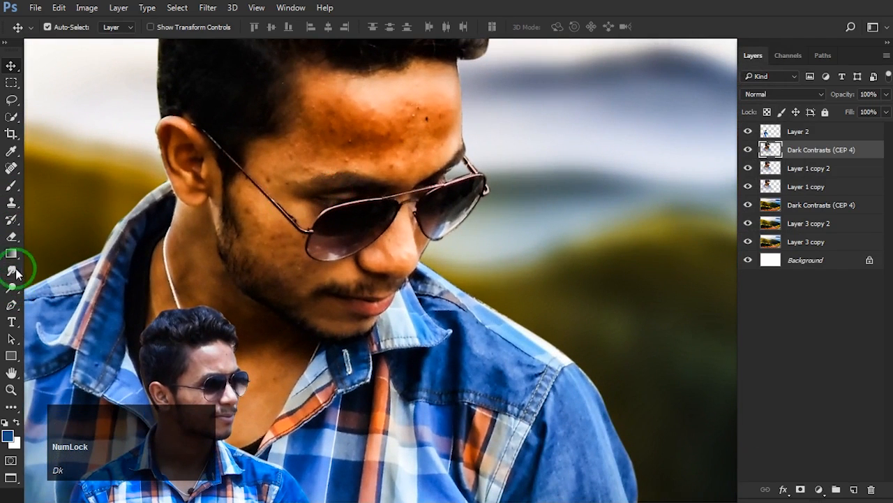
pyautogui.press('e')
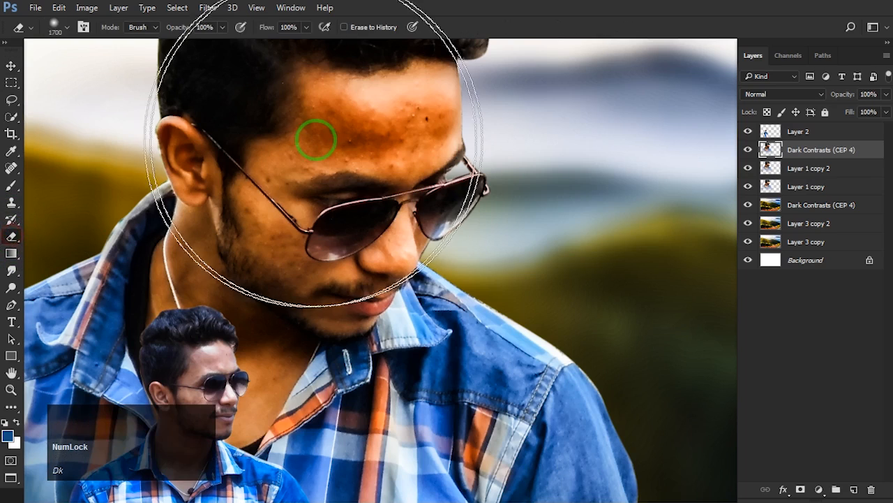
pyautogui.press('[')
pyautogui.press('[')
pyautogui.press('[')
pyautogui.press('[')
pyautogui.press('[')
pyautogui.press('[')
pyautogui.press('[')
pyautogui.press('[')
pyautogui.press('[')
pyautogui.press('[')
pyautogui.press('[')
pyautogui.press('[')
pyautogui.press('[')
pyautogui.press('[')
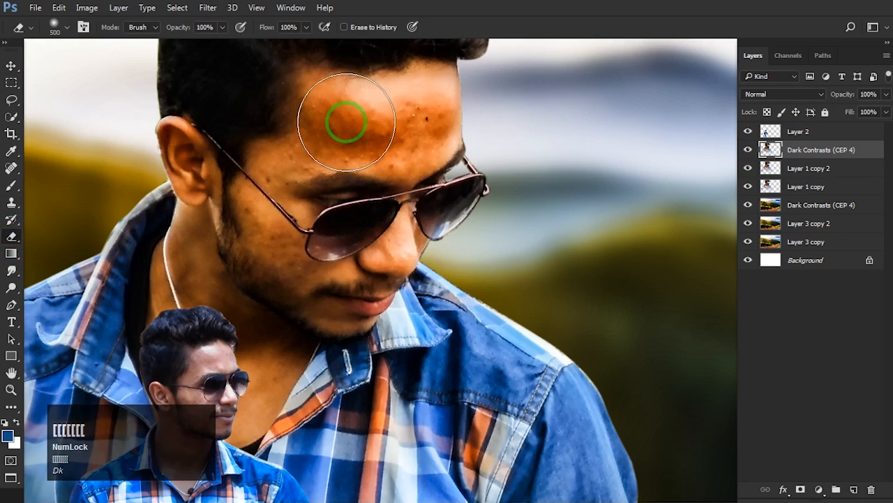
pyautogui.moveTo(335, 122)
pyautogui.mouseDown()
pyautogui.moveTo(324, 126)
pyautogui.moveTo(402, 138)
pyautogui.moveTo(425, 113)
pyautogui.moveTo(436, 135)
pyautogui.moveTo(434, 116)
pyautogui.moveTo(395, 175)
pyautogui.moveTo(274, 201)
pyautogui.moveTo(288, 249)
pyautogui.moveTo(361, 223)
pyautogui.moveTo(365, 234)
pyautogui.moveTo(388, 189)
pyautogui.moveTo(267, 176)
pyautogui.moveTo(314, 92)
pyautogui.moveTo(450, 89)
pyautogui.moveTo(435, 167)
pyautogui.moveTo(353, 231)
pyautogui.moveTo(328, 225)
pyautogui.moveTo(388, 143)
pyautogui.moveTo(365, 180)
pyautogui.mouseUp()
# Erase the Dark Contrasts effect from the large man's neck, cheek and jaw with a 250 px eraser.
pyautogui.press('[')
pyautogui.press('space')
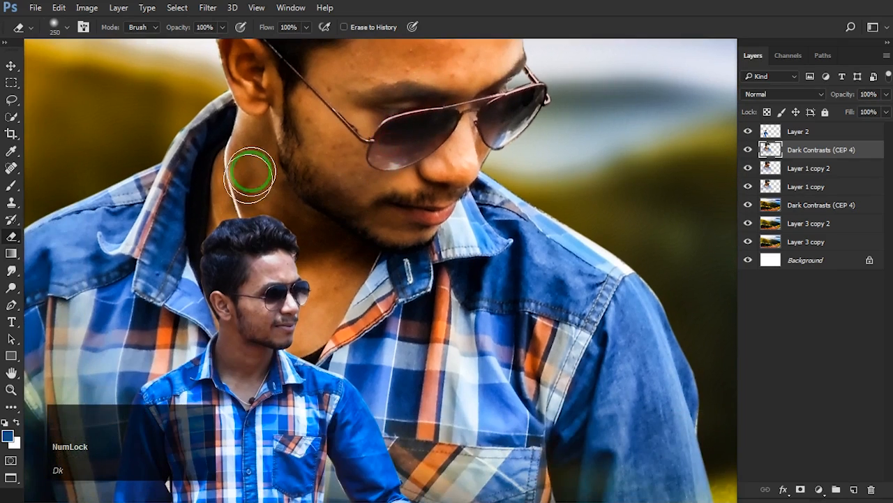
pyautogui.moveTo(256, 136)
pyautogui.mouseDown()
pyautogui.moveTo(245, 176)
pyautogui.moveTo(265, 170)
pyautogui.mouseUp()
pyautogui.click(325, 125)
pyautogui.moveTo(325, 126)
pyautogui.mouseDown()
pyautogui.moveTo(363, 172)
pyautogui.moveTo(447, 156)
pyautogui.moveTo(440, 173)
pyautogui.moveTo(419, 155)
pyautogui.moveTo(368, 200)
pyautogui.mouseUp()
pyautogui.scroll(-4, 398, 174)
pyautogui.press('space')
pyautogui.click(10, 67)
pyautogui.press('space')
pyautogui.moveTo(446, 168); pyautogui.dragTo(422, 171)
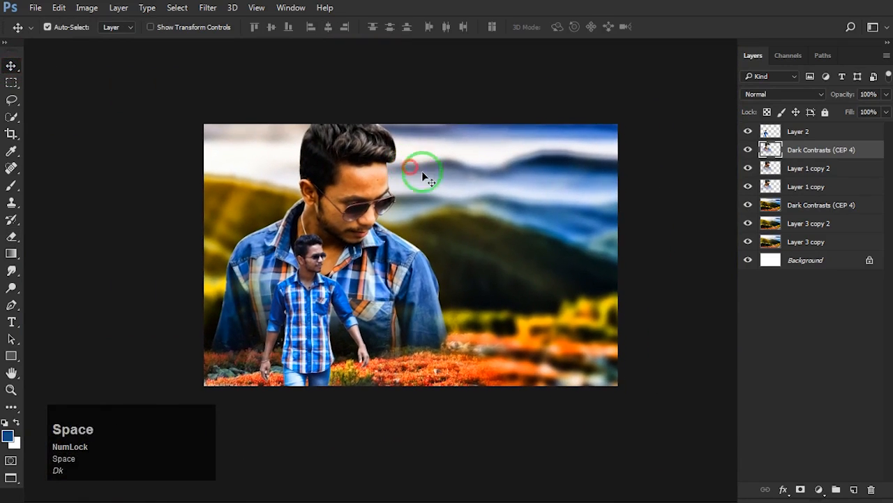
# Merge the landscape's Dark Contrasts layer, Layer 3 copy 2 and Layer 3 copy, and check the result by toggling its visibility.
pyautogui.click(477, 220)
pyautogui.click(748, 224)
pyautogui.keyDown('shift'); pyautogui.click(808, 243); pyautogui.keyUp('shift')
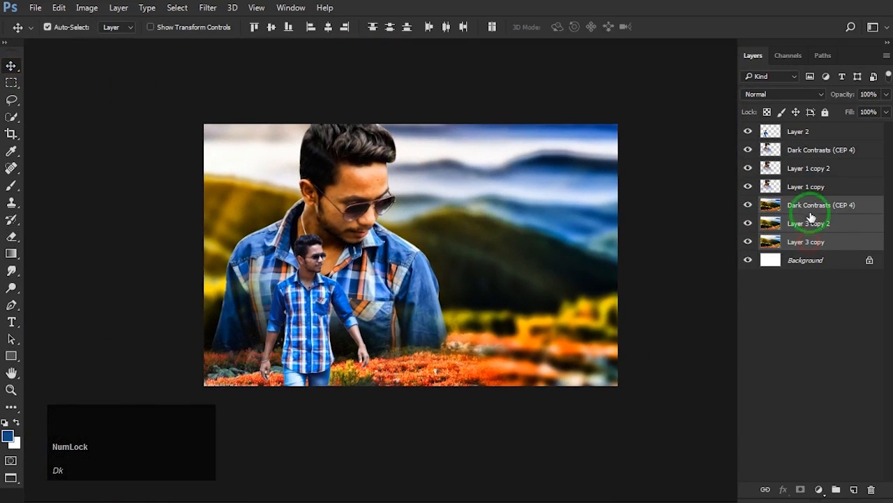
pyautogui.rightClick(808, 204)
pyautogui.click(569, 469)
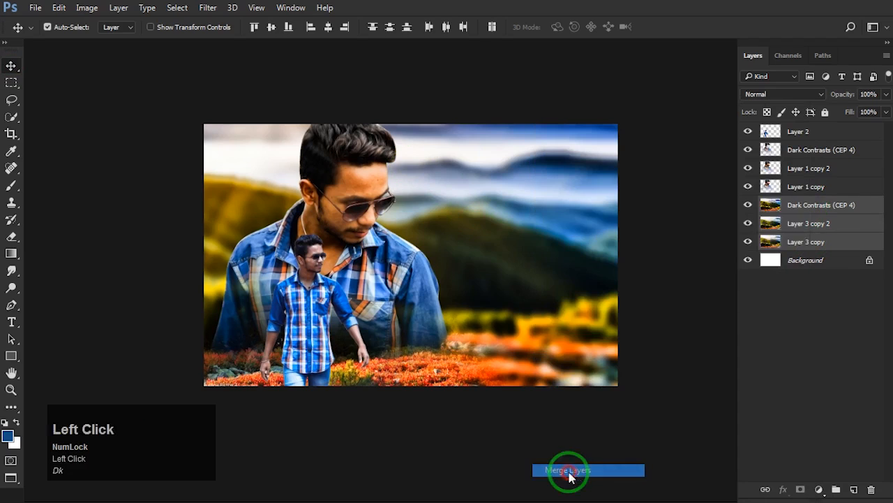
pyautogui.click(750, 205)
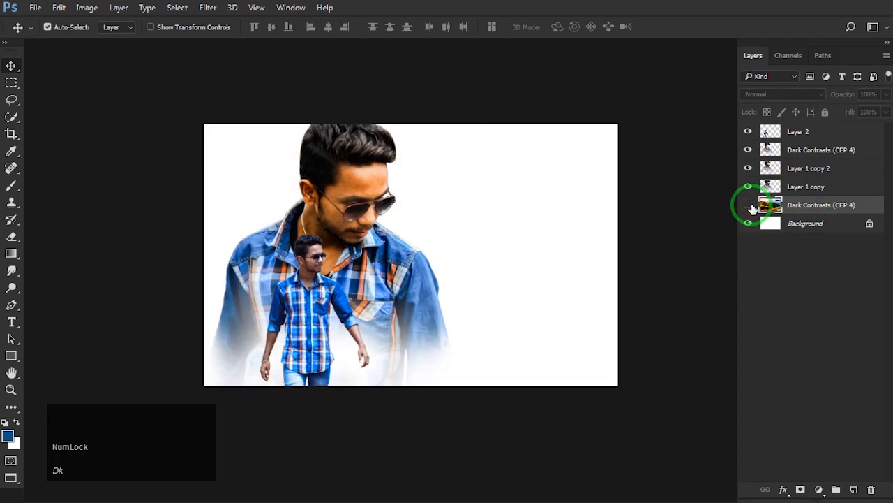
pyautogui.click(751, 206)
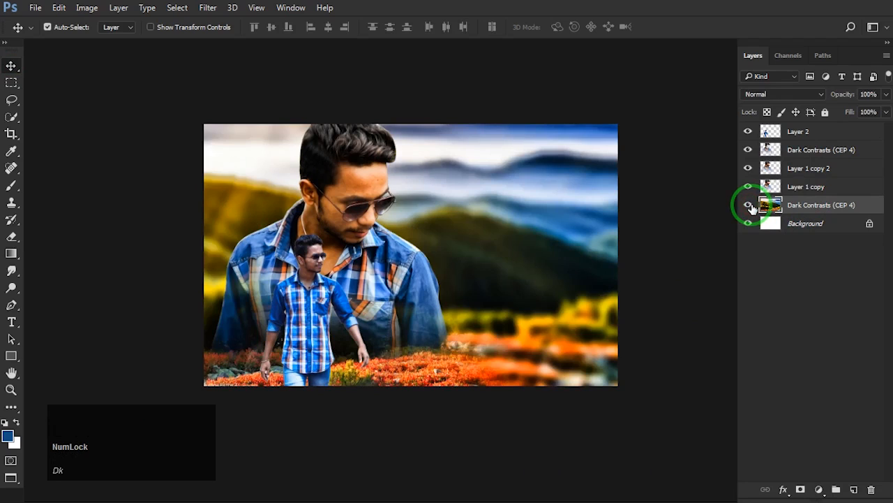
# Duplicate the merged landscape layer and apply a Gaussian Blur with a radius of 156.1 pixels to the copy.
pyautogui.moveTo(821, 212); pyautogui.dragTo(855, 491)
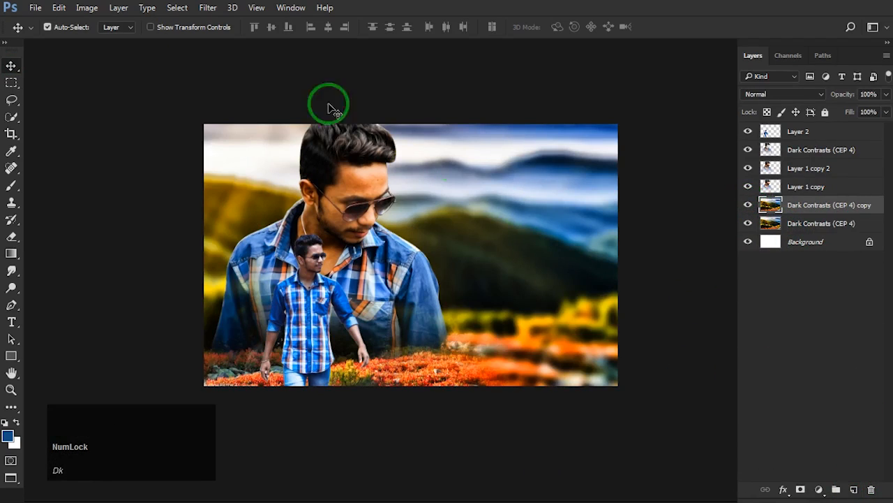
pyautogui.click(207, 8)
pyautogui.moveTo(237, 152)
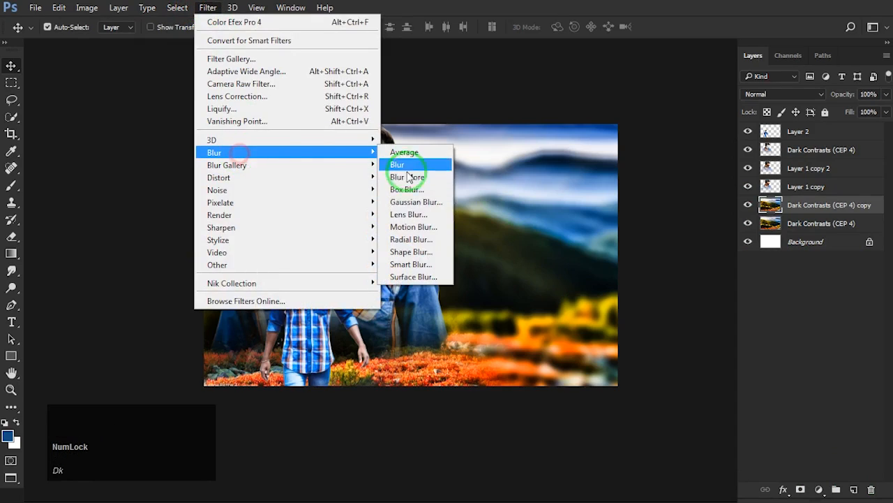
pyautogui.click(416, 201)
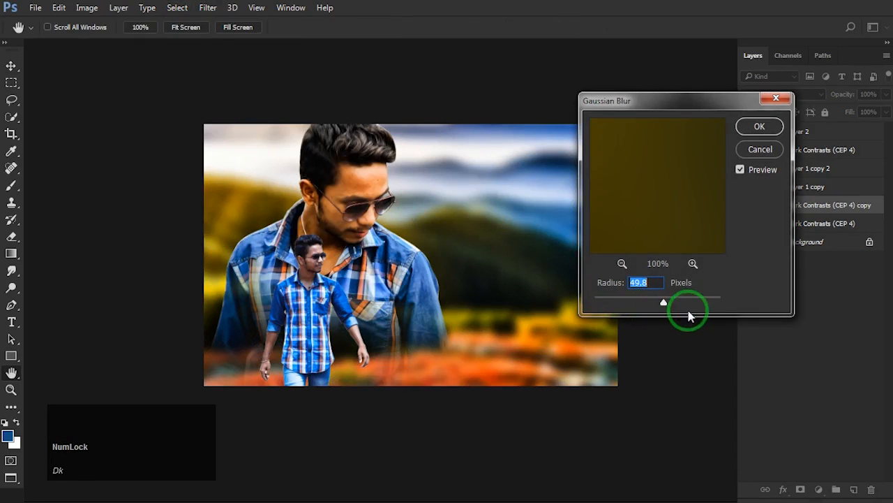
pyautogui.moveTo(694, 299); pyautogui.dragTo(696, 300)
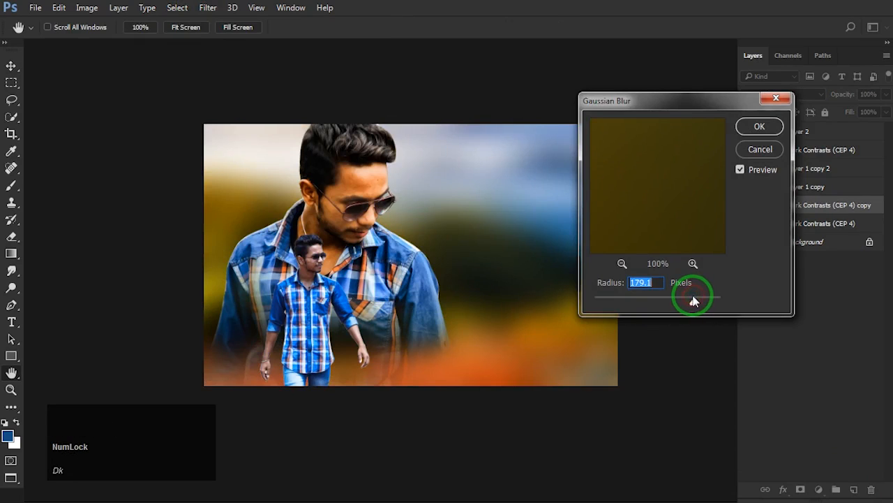
pyautogui.moveTo(695, 300); pyautogui.dragTo(693, 302)
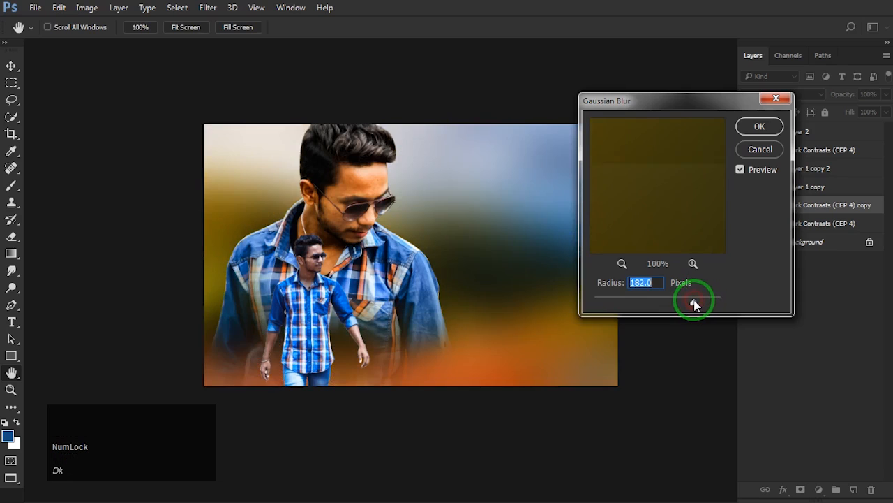
pyautogui.moveTo(691, 302); pyautogui.dragTo(691, 303)
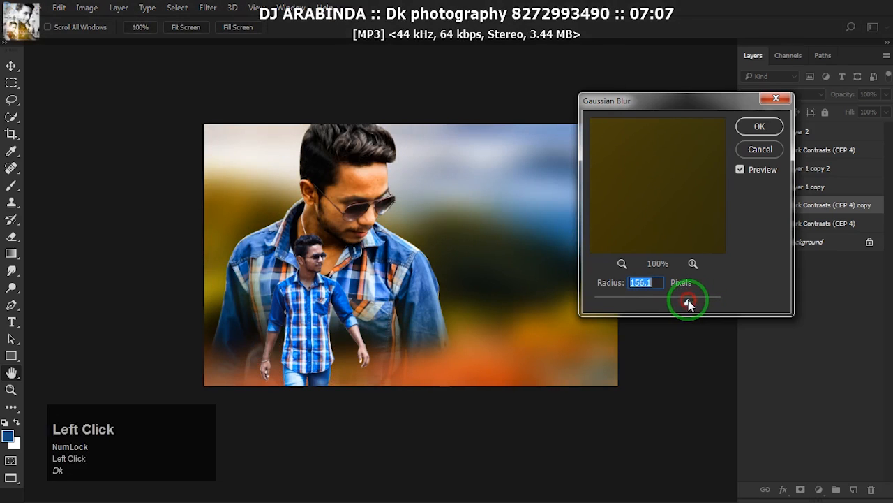
pyautogui.click(759, 124)
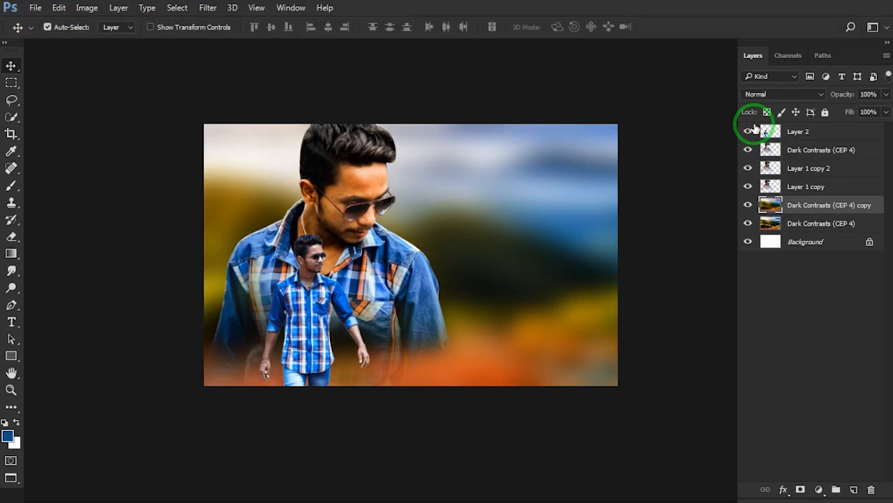
# Add a Hide All layer mask to the blurred landscape copy.
pyautogui.click(118, 8)
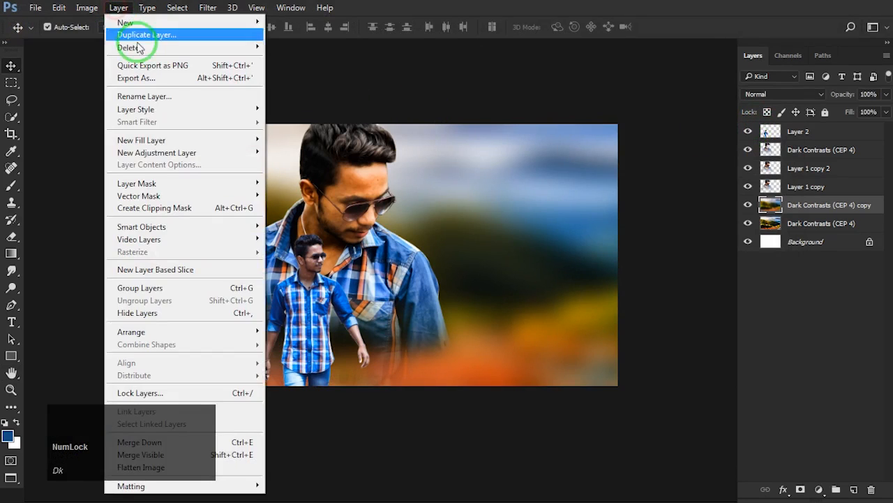
pyautogui.click(229, 184)
pyautogui.click(284, 195)
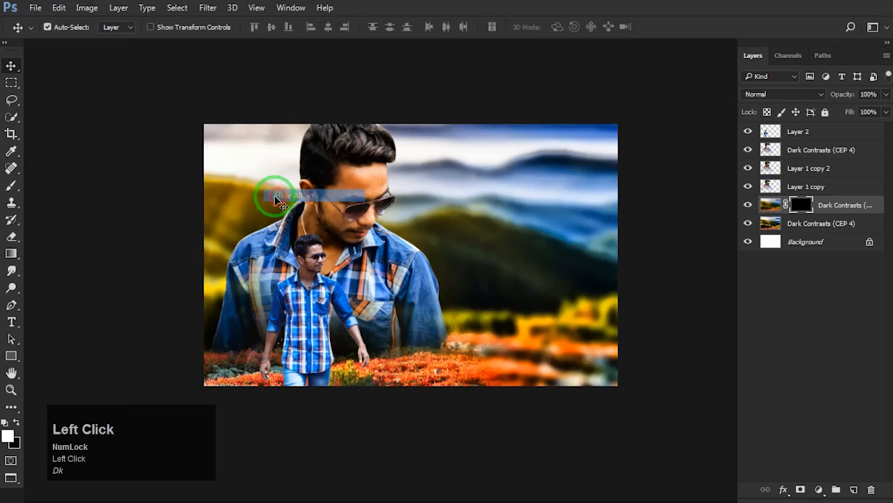
# Reveal the blurred landscape across the image's right side and behind the large man's head, using a 2000 px eraser on the mask.
pyautogui.click(11, 236)
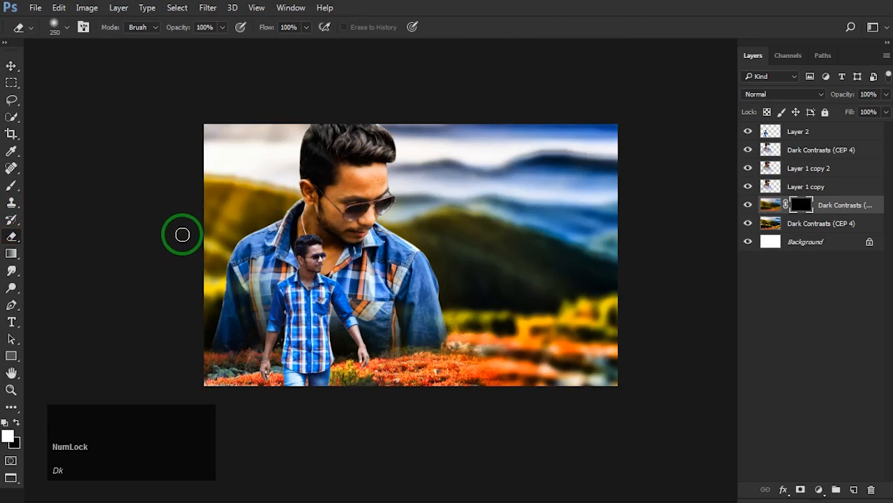
pyautogui.press(']')
pyautogui.press(']')
pyautogui.press(']')
pyautogui.press(']')
pyautogui.press(']')
pyautogui.press(']')
pyautogui.press(']')
pyautogui.press(']')
pyautogui.press(']')
pyautogui.press(']')
pyautogui.press(']')
pyautogui.press(']')
pyautogui.press(']')
pyautogui.press(']')
pyautogui.press(']')
pyautogui.press(']')
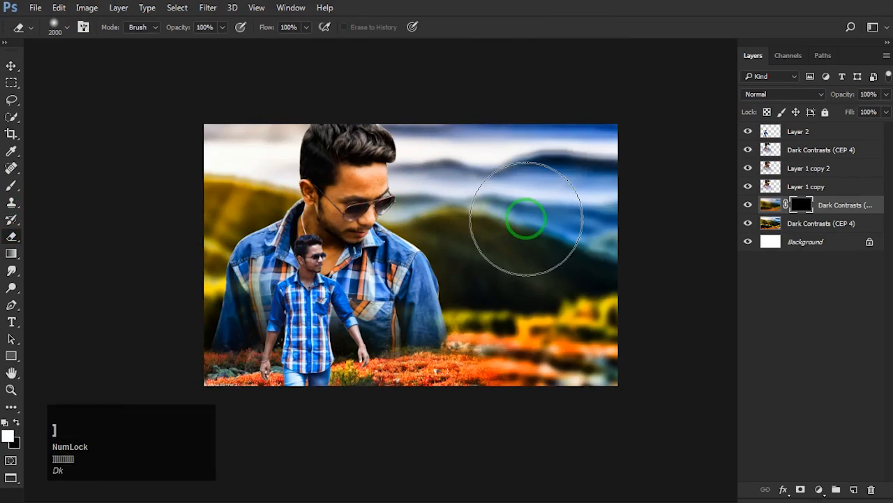
pyautogui.click(17, 422)
pyautogui.moveTo(515, 265)
pyautogui.mouseDown()
pyautogui.moveTo(488, 282)
pyautogui.moveTo(550, 259)
pyautogui.moveTo(570, 265)
pyautogui.moveTo(588, 289)
pyautogui.moveTo(585, 310)
pyautogui.moveTo(540, 326)
pyautogui.moveTo(596, 331)
pyautogui.moveTo(613, 208)
pyautogui.moveTo(589, 236)
pyautogui.moveTo(502, 248)
pyautogui.moveTo(561, 170)
pyautogui.moveTo(591, 164)
pyautogui.moveTo(605, 203)
pyautogui.moveTo(604, 248)
pyautogui.moveTo(543, 323)
pyautogui.moveTo(508, 327)
pyautogui.moveTo(591, 337)
pyautogui.moveTo(592, 314)
pyautogui.moveTo(567, 264)
pyautogui.moveTo(598, 240)
pyautogui.moveTo(619, 240)
pyautogui.mouseUp()
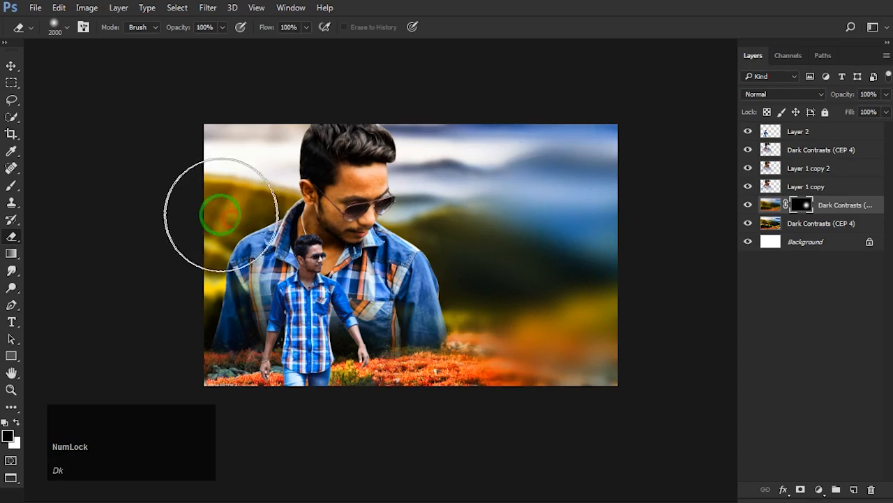
pyautogui.hotkey('ctrl', 'z')
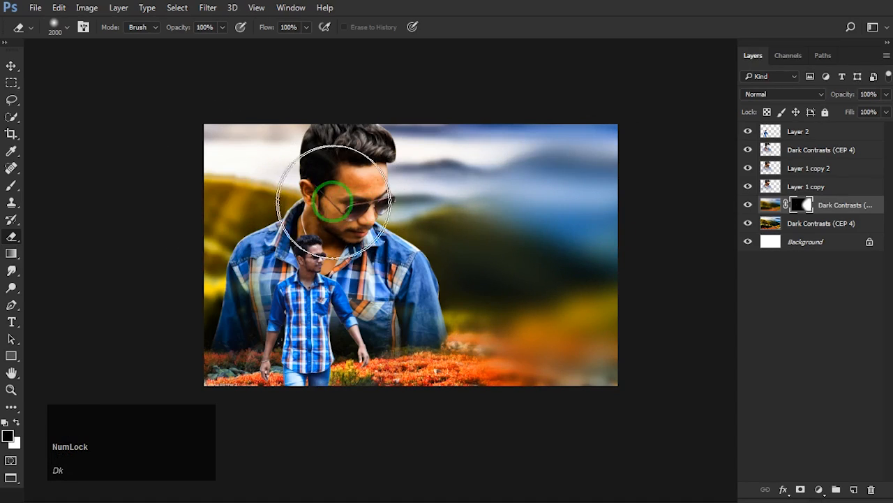
pyautogui.click(321, 196)
pyautogui.click(13, 65)
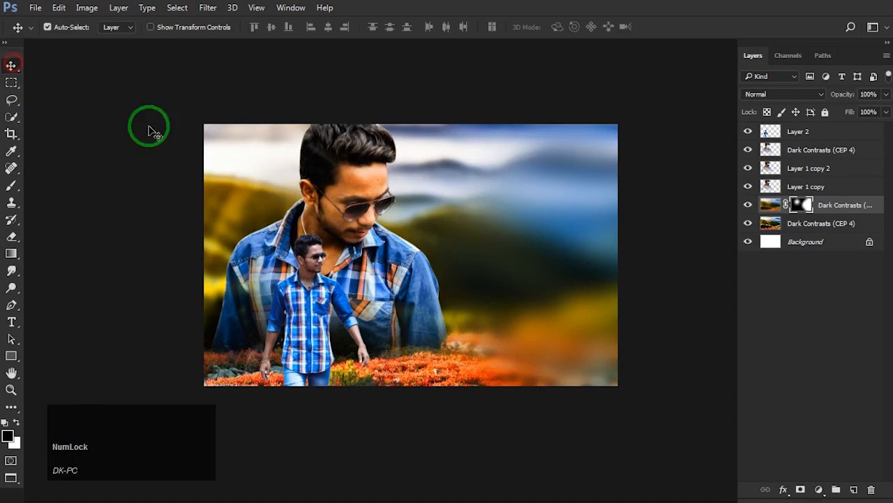
# Merge Layer 1 copy and Layer 1 copy 2, and hide the merged layer to check its content.
pyautogui.click(783, 187)
pyautogui.keyDown('shift'); pyautogui.click(805, 175); pyautogui.keyUp('shift')
pyautogui.rightClick(805, 174)
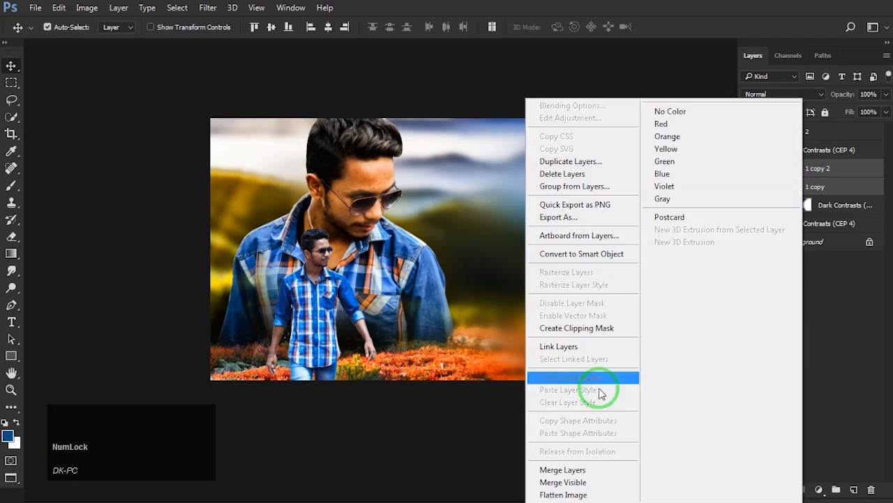
pyautogui.click(595, 464)
pyautogui.click(747, 171)
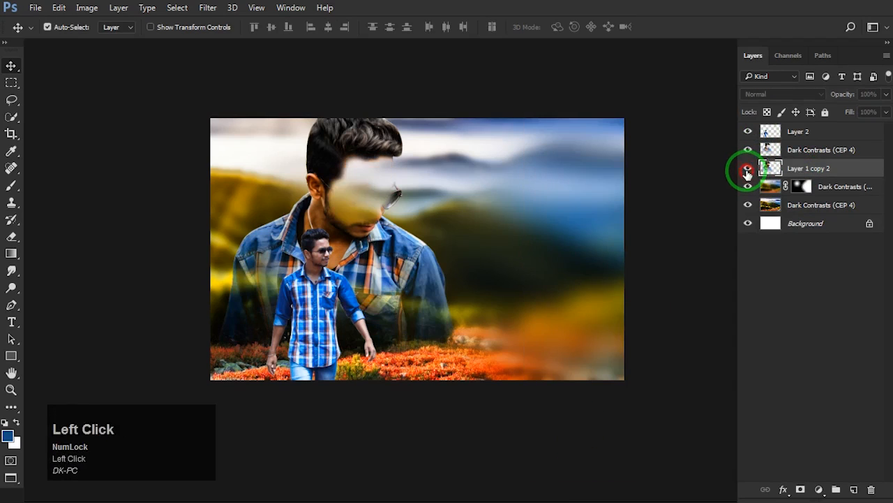
# Show Layer 1 copy 2, merge it with the Dark Contrasts (CEP 4) layer directly above, and toggle the merged layer's visibility to check it.
pyautogui.click(748, 172)
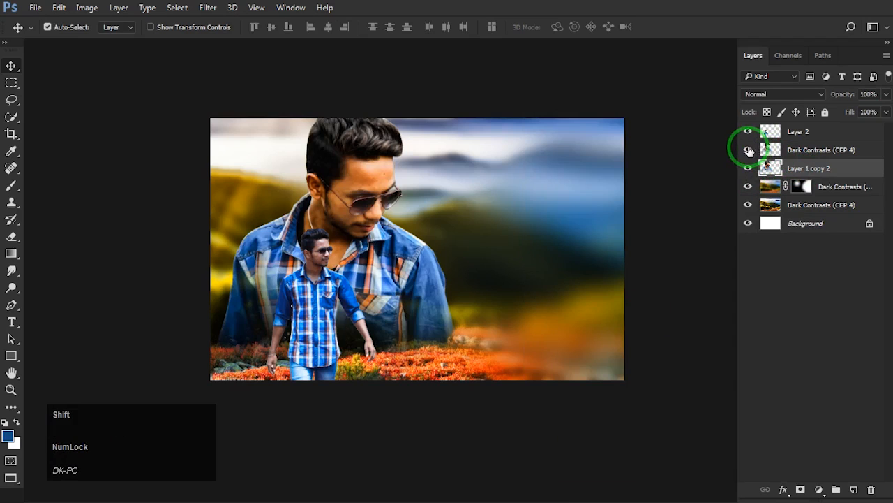
pyautogui.click(749, 151)
pyautogui.click(749, 151)
pyautogui.keyDown('shift'); pyautogui.click(818, 154); pyautogui.keyUp('shift')
pyautogui.rightClick(817, 152)
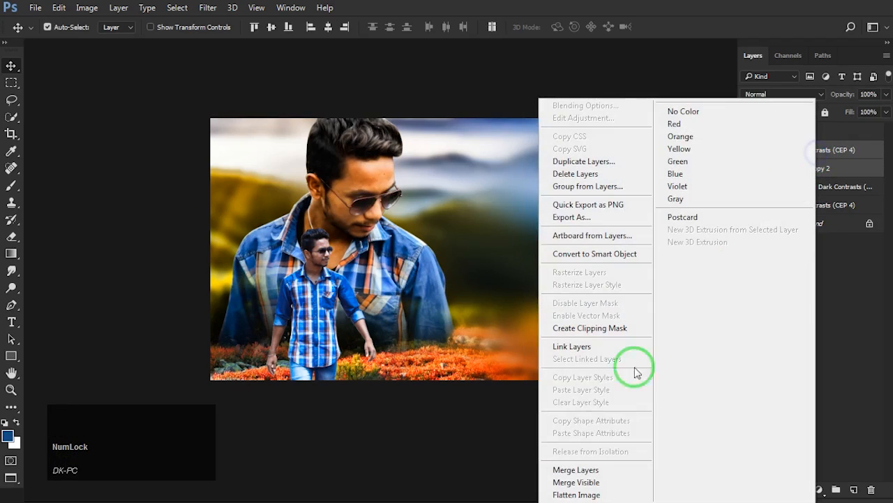
pyautogui.click(576, 469)
pyautogui.click(747, 151)
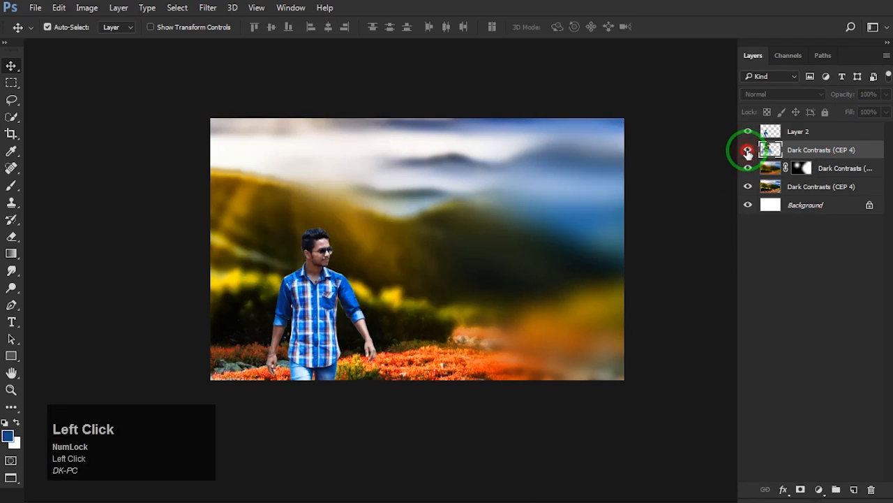
pyautogui.click(748, 151)
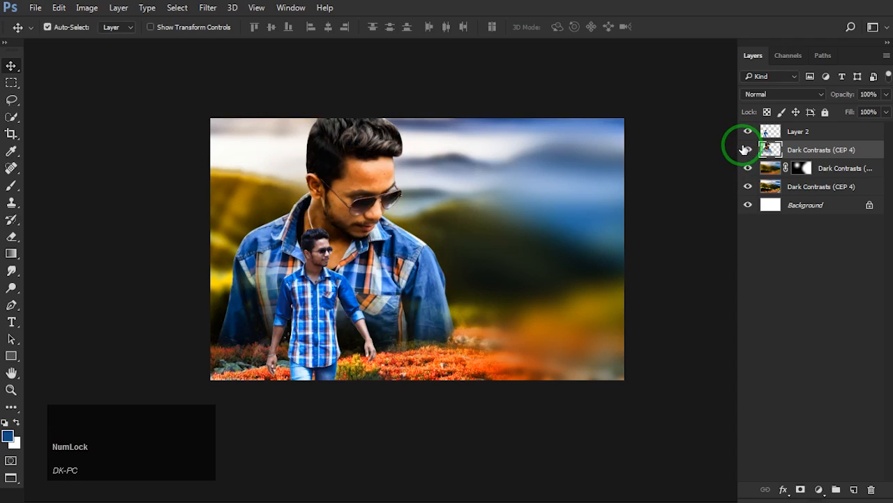
pyautogui.click(86, 7)
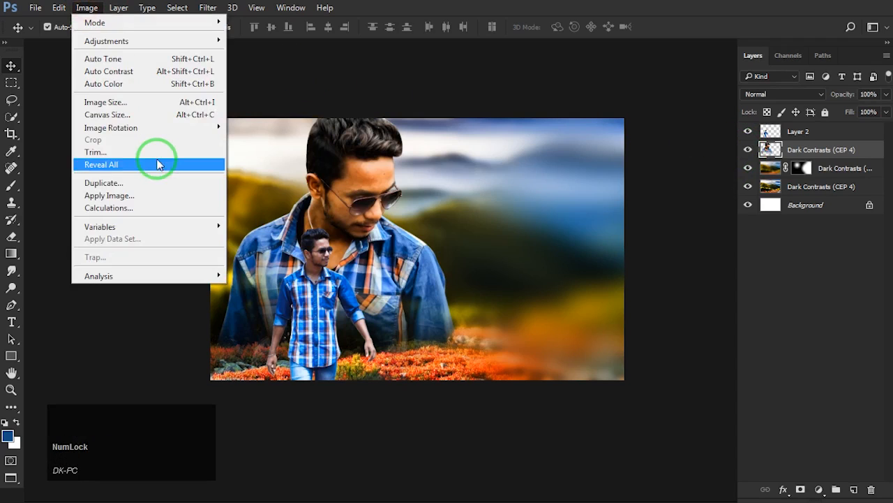
pyautogui.click(118, 43)
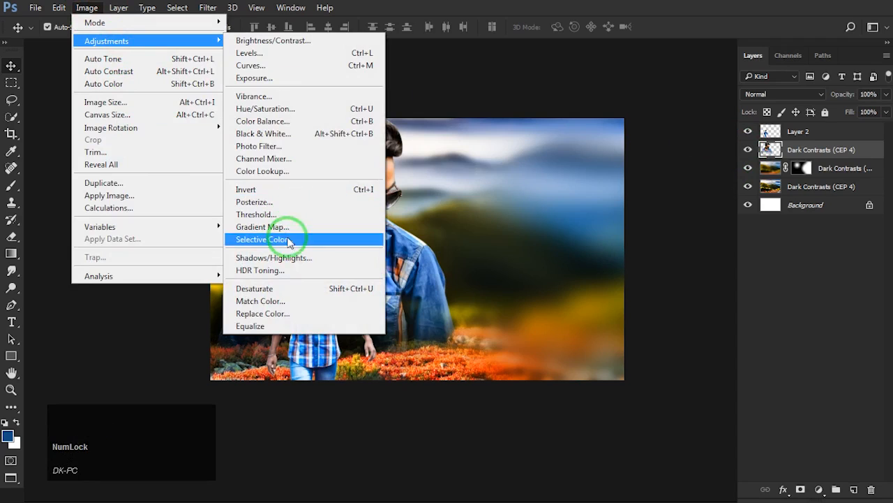
pyautogui.click(275, 109)
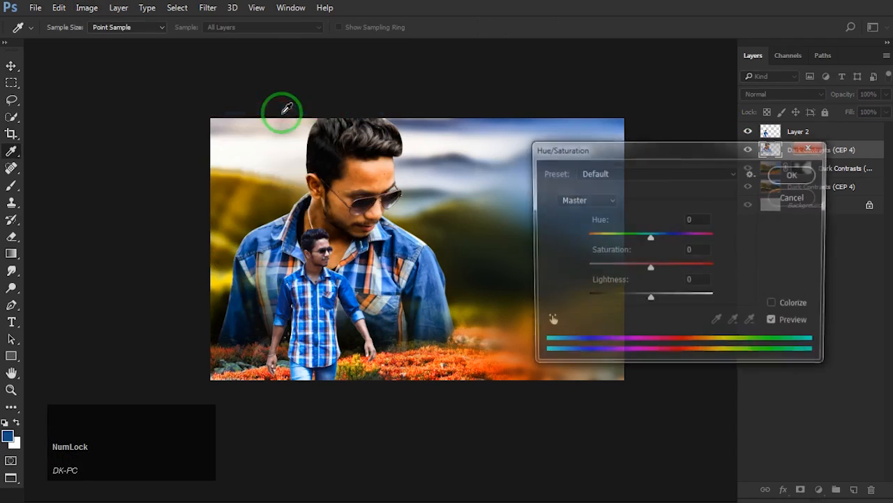
pyautogui.moveTo(650, 238)
pyautogui.mouseDown()
pyautogui.moveTo(640, 237)
pyautogui.moveTo(659, 235)
pyautogui.mouseUp()
pyautogui.click(795, 197)
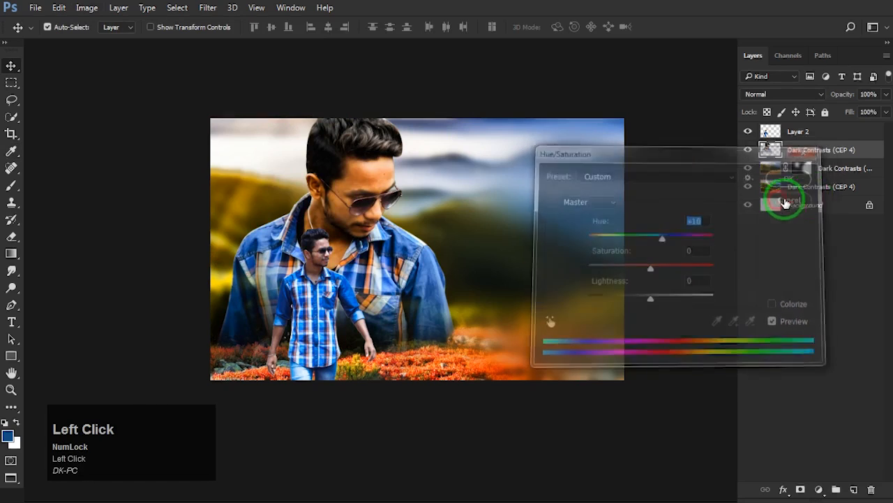
# Duplicate the merged large-man layer and recolor the copy with Hue/Saturation at hue +180 and saturation +31.
pyautogui.moveTo(835, 152); pyautogui.dragTo(853, 489)
pyautogui.click(96, 7)
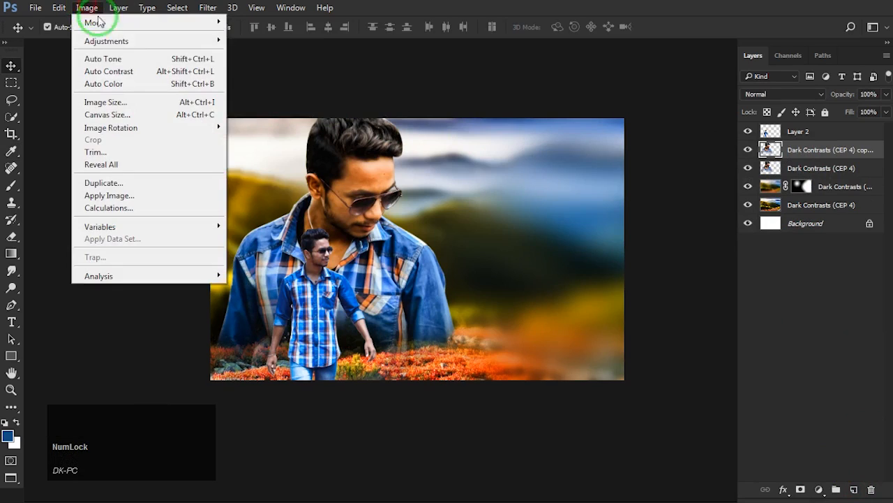
pyautogui.click(110, 41)
pyautogui.click(310, 109)
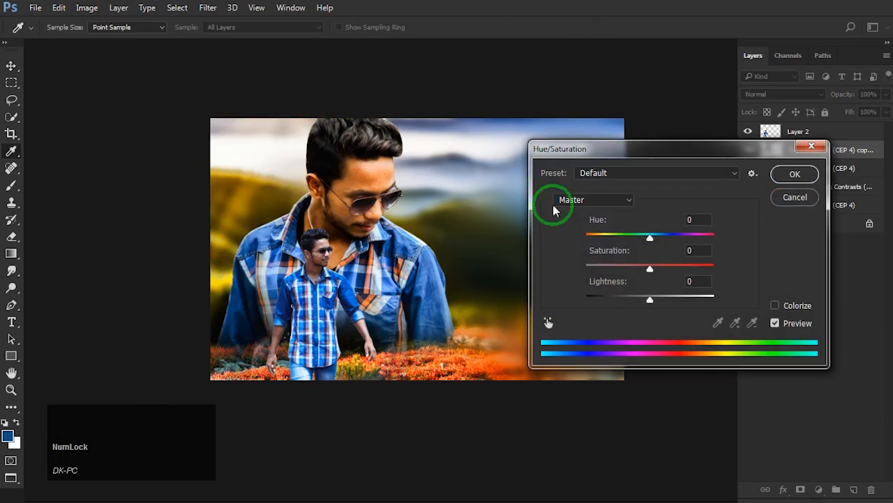
pyautogui.moveTo(649, 240); pyautogui.dragTo(700, 235)
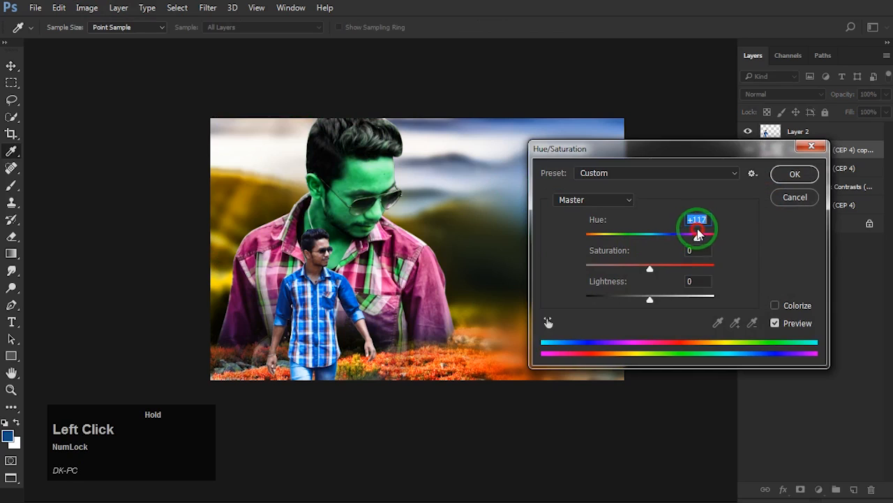
pyautogui.moveTo(699, 235); pyautogui.dragTo(706, 225)
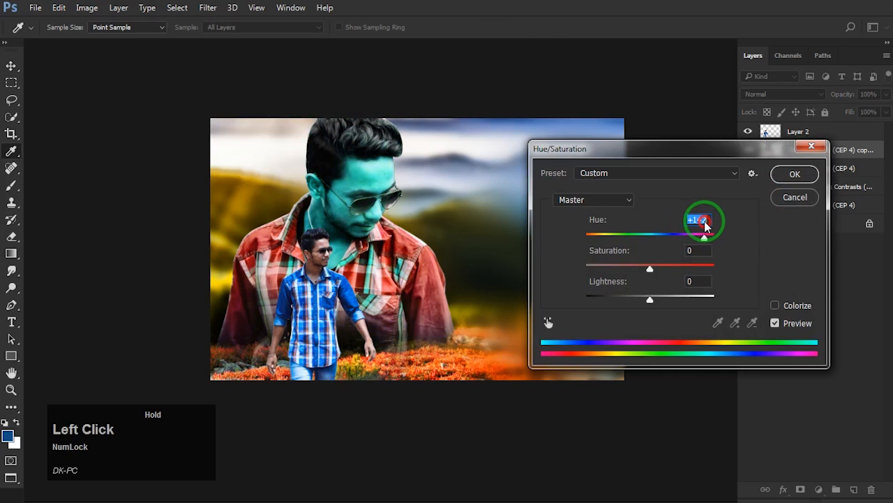
pyautogui.moveTo(662, 271); pyautogui.dragTo(684, 269)
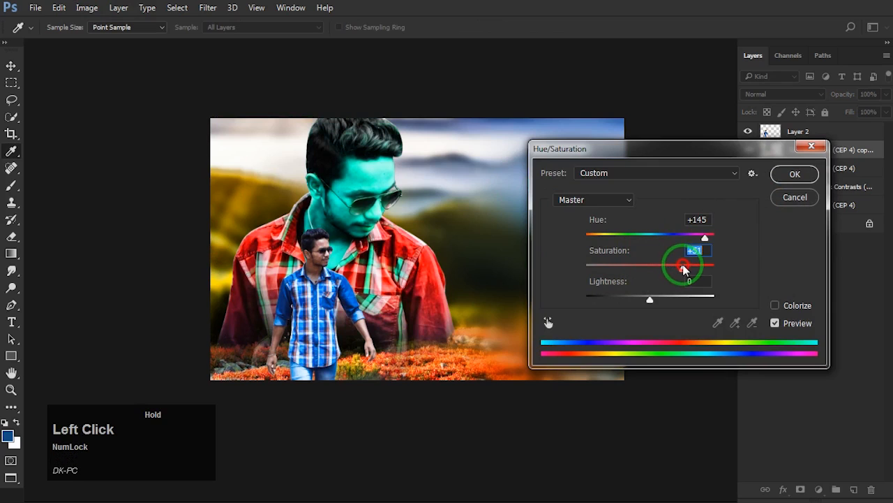
pyautogui.moveTo(703, 240)
pyautogui.mouseDown()
pyautogui.moveTo(668, 231)
pyautogui.moveTo(717, 230)
pyautogui.mouseUp()
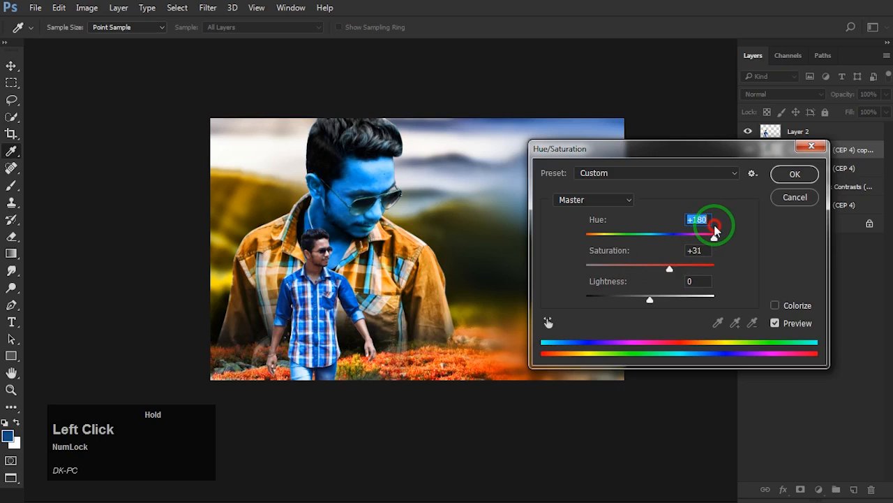
pyautogui.click(795, 174)
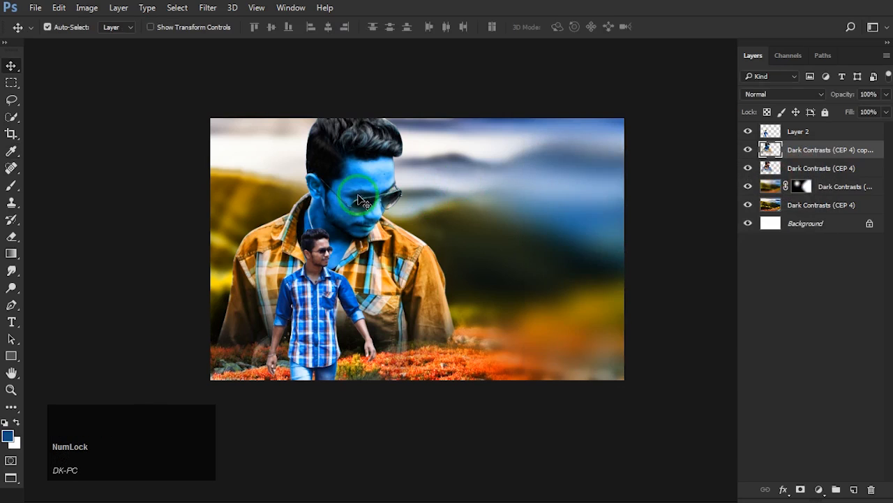
# Erase the recolored face, ear, neck and sunglasses from the large man's copy, using a 900 px and a 400 px eraser.
pyautogui.scroll(3, 360, 192)
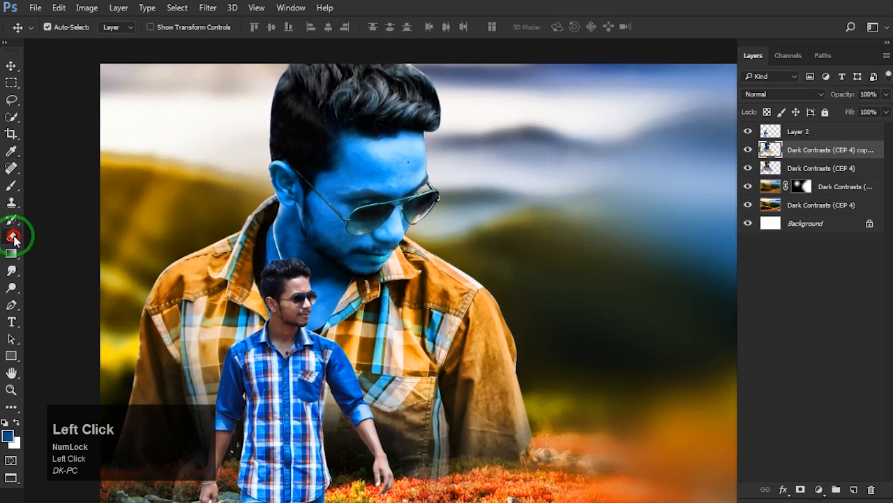
pyautogui.click(13, 238)
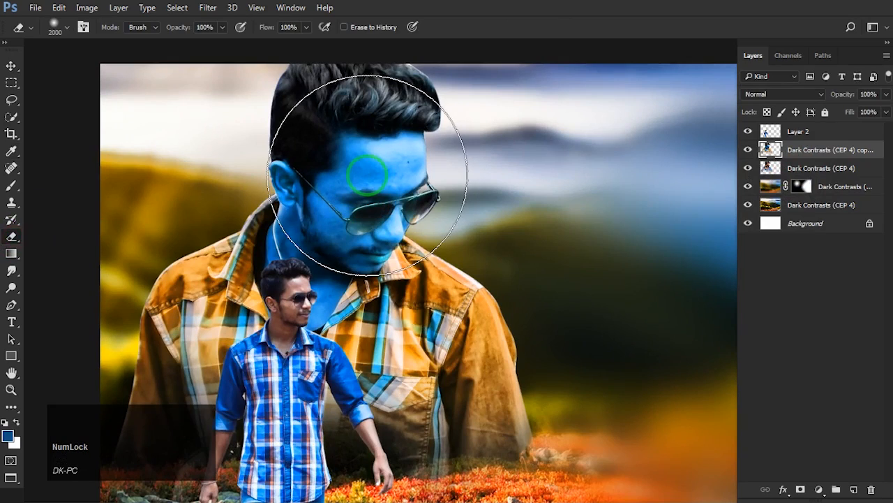
pyautogui.scroll(1, 358, 175)
pyautogui.scroll(1, 358, 175)
pyautogui.press('[')
pyautogui.press('[')
pyautogui.press('[')
pyautogui.press('[')
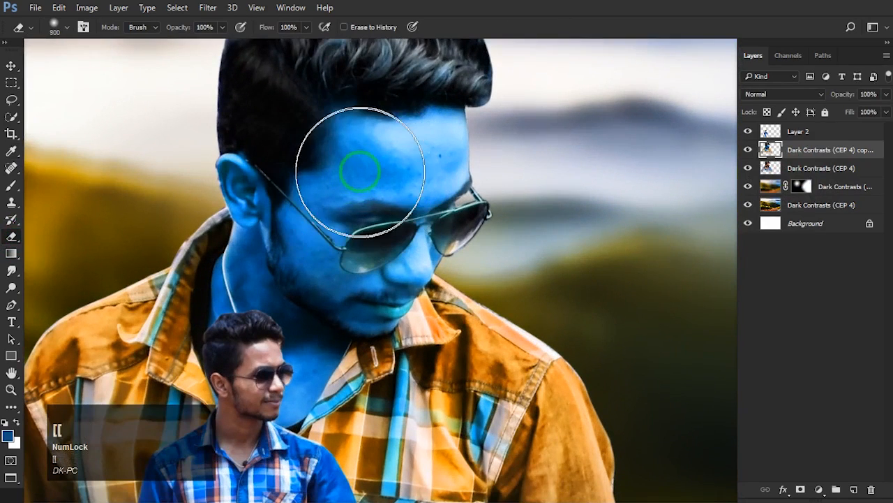
pyautogui.moveTo(356, 171)
pyautogui.mouseDown()
pyautogui.moveTo(350, 149)
pyautogui.moveTo(421, 157)
pyautogui.moveTo(427, 190)
pyautogui.moveTo(370, 236)
pyautogui.moveTo(290, 248)
pyautogui.moveTo(252, 207)
pyautogui.moveTo(238, 168)
pyautogui.moveTo(230, 299)
pyautogui.moveTo(267, 327)
pyautogui.moveTo(283, 370)
pyautogui.moveTo(277, 397)
pyautogui.moveTo(314, 344)
pyautogui.moveTo(327, 299)
pyautogui.moveTo(334, 310)
pyautogui.moveTo(382, 293)
pyautogui.moveTo(439, 219)
pyautogui.moveTo(454, 217)
pyautogui.moveTo(363, 304)
pyautogui.moveTo(303, 291)
pyautogui.moveTo(283, 245)
pyautogui.moveTo(360, 147)
pyautogui.moveTo(455, 214)
pyautogui.mouseUp()
pyautogui.press('[')
pyautogui.press('[')
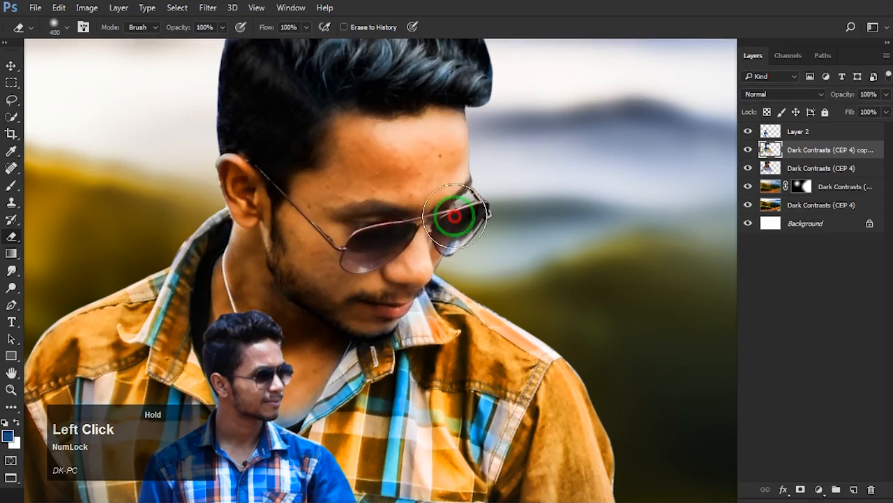
pyautogui.scroll(-3, 371, 188)
pyautogui.scroll(1, 382, 181)
pyautogui.moveTo(383, 181); pyautogui.dragTo(370, 177)
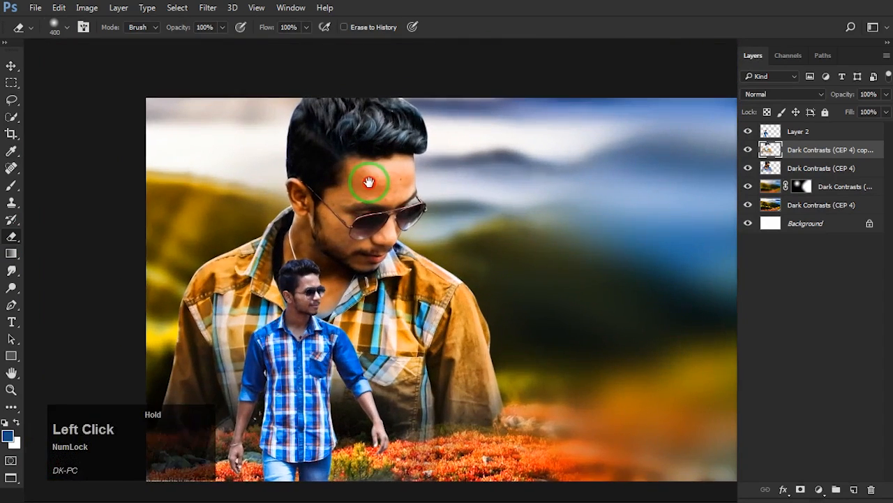
pyautogui.scroll(-1, 369, 179)
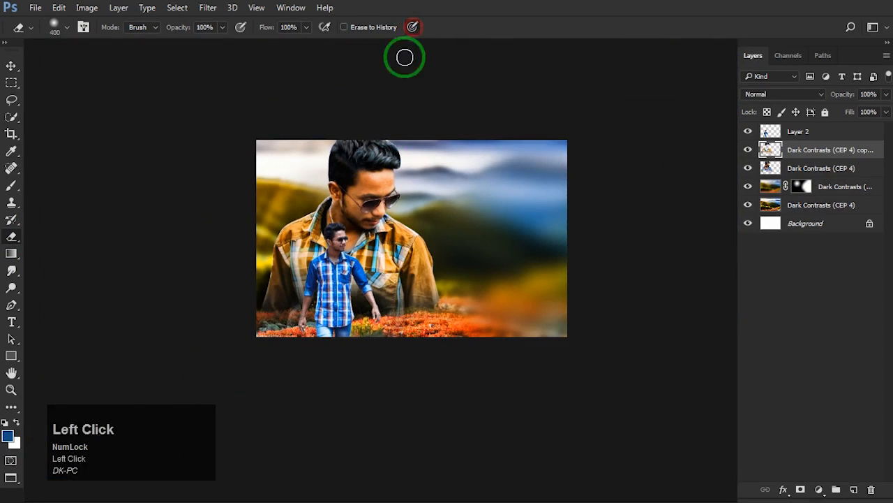
pyautogui.scroll(2, 209, 137)
pyautogui.click(12, 65)
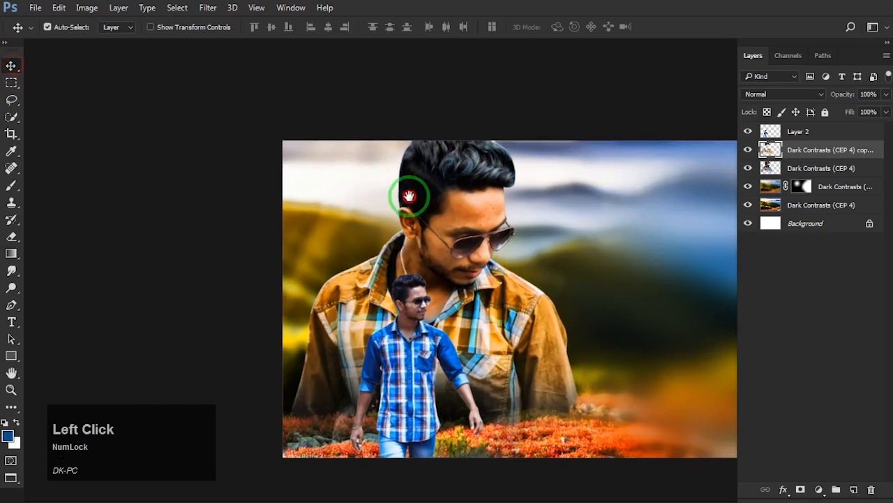
pyautogui.moveTo(455, 218); pyautogui.dragTo(390, 190)
pyautogui.scroll(-1, 402, 194)
pyautogui.click(349, 309)
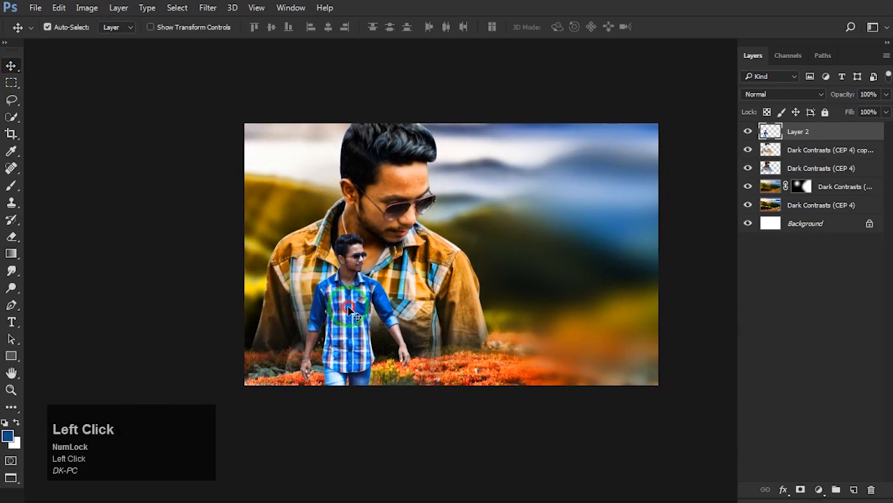
pyautogui.click(207, 8)
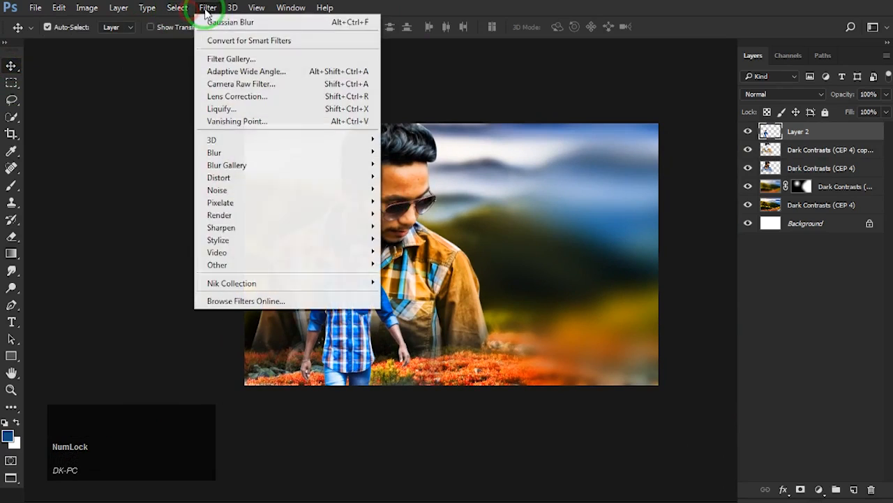
pyautogui.click(238, 282)
pyautogui.click(413, 298)
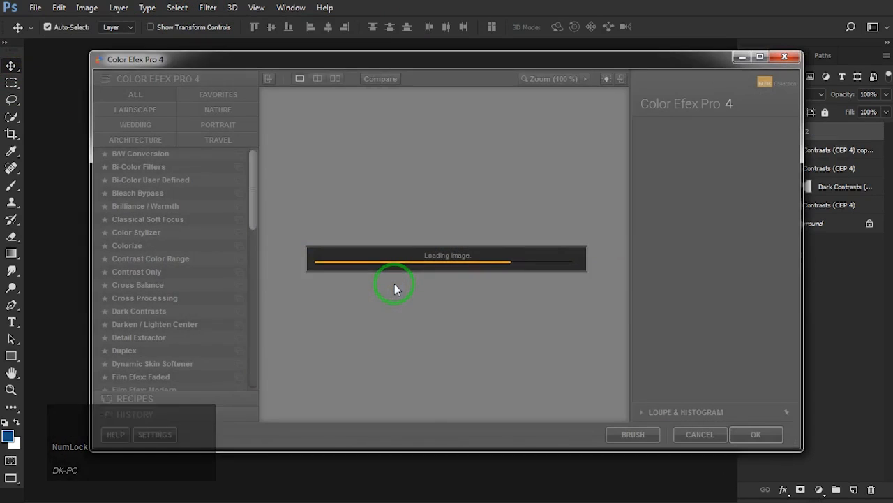
pyautogui.click(830, 122)
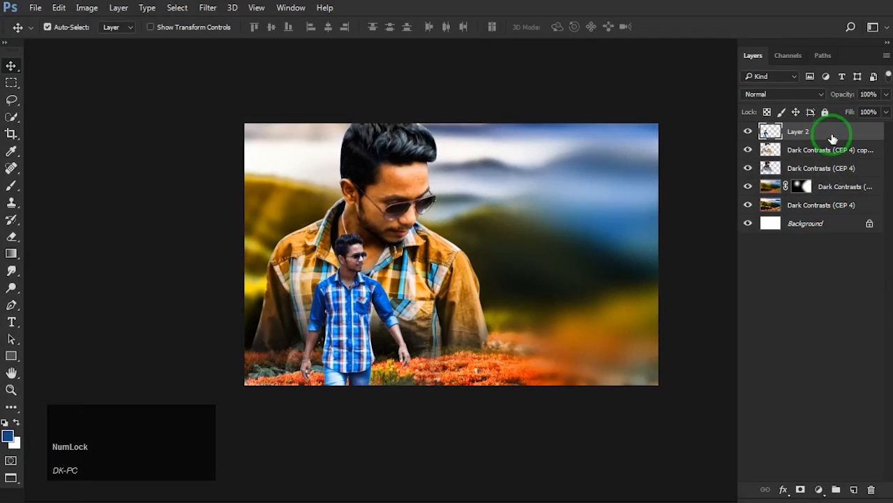
# Duplicate Layer 2 and apply Color Efex Pro 4's Dark Contrasts to the copy with brightness -4% and increased contrast.
pyautogui.moveTo(832, 139); pyautogui.dragTo(854, 489)
pyautogui.click(209, 7)
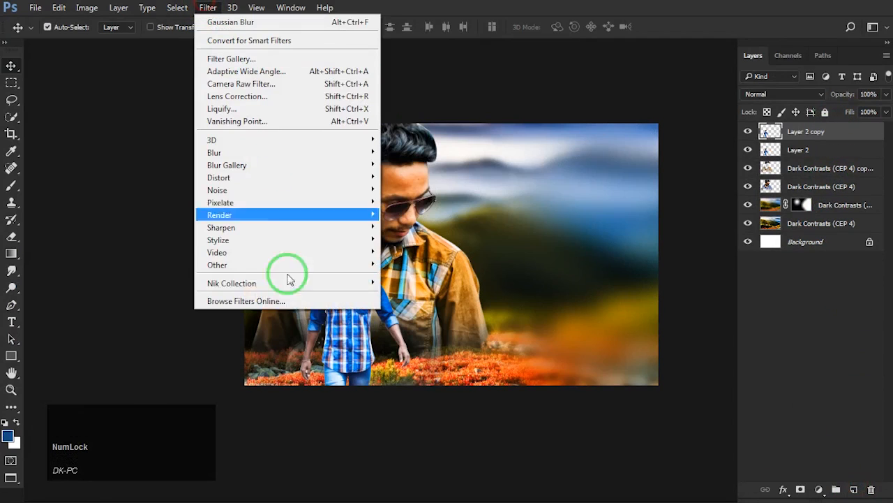
pyautogui.moveTo(289, 279)
pyautogui.click(409, 305)
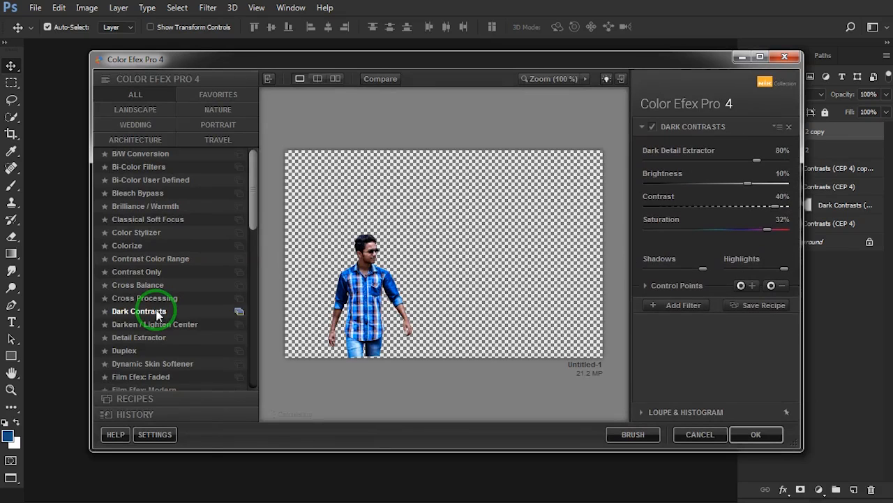
pyautogui.click(157, 314)
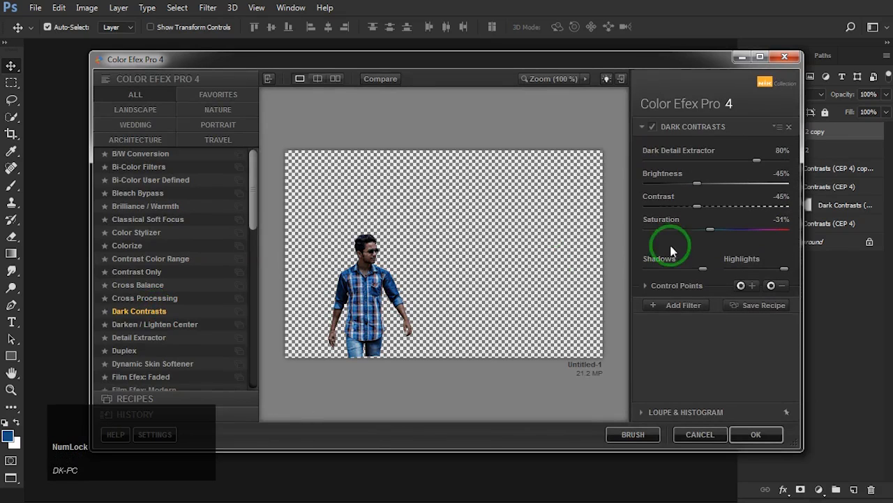
pyautogui.moveTo(741, 185); pyautogui.dragTo(735, 183)
pyautogui.click(749, 207)
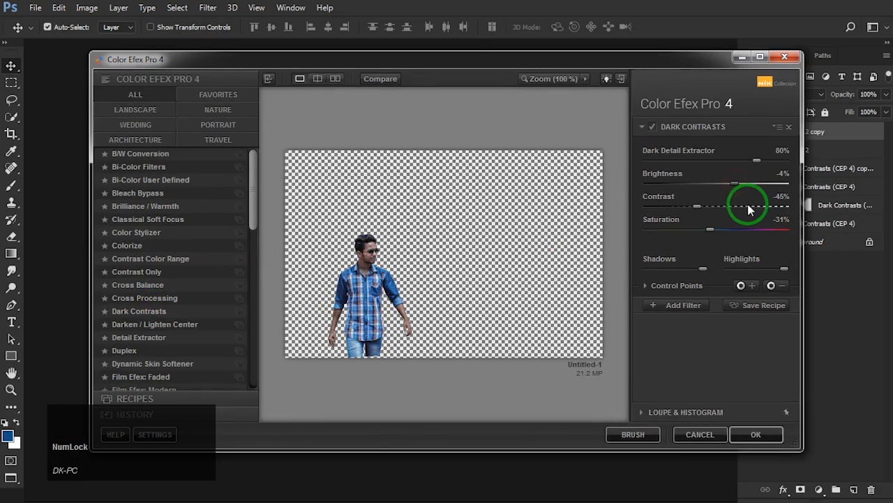
pyautogui.click(761, 209)
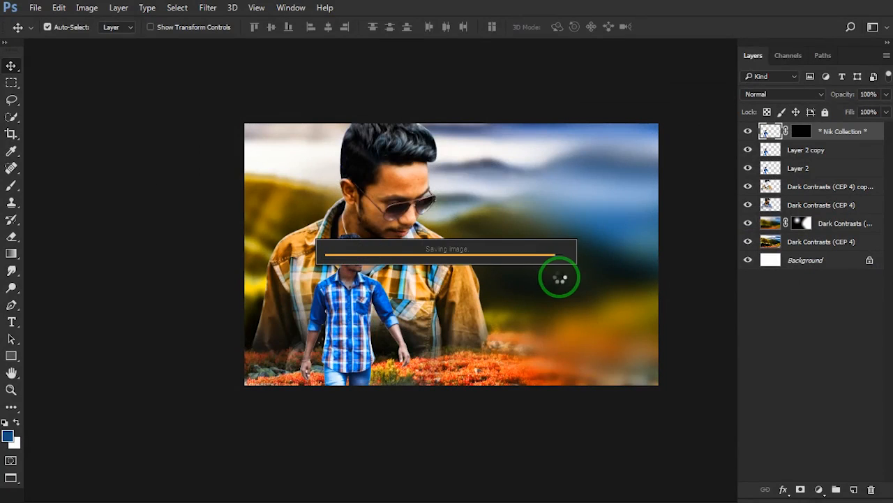
# Merge the masked blurred landscape layer with the sharp landscape layer beneath it.
pyautogui.keyDown('shift'); pyautogui.click(830, 225); pyautogui.keyUp('shift')
pyautogui.rightClick(831, 225)
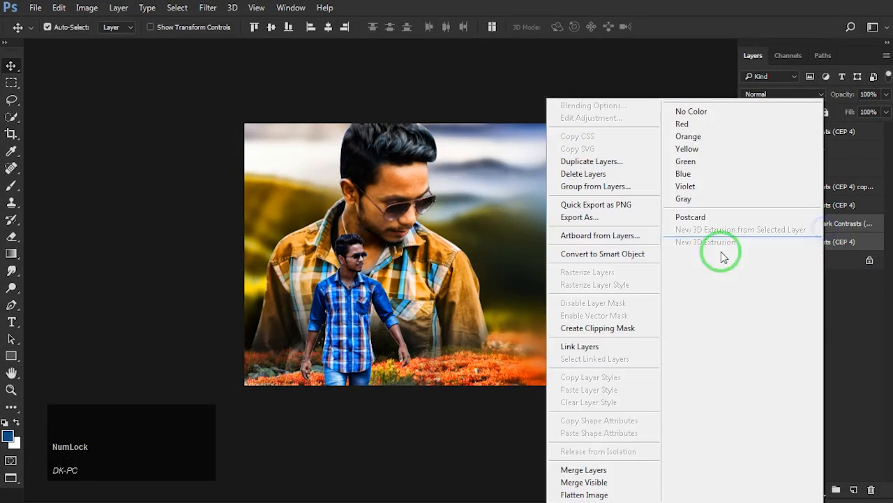
pyautogui.click(592, 469)
# Erase the small man's face and neck from the top Dark Contrasts (CEP 4) layer with a soft eraser.
pyautogui.click(816, 133)
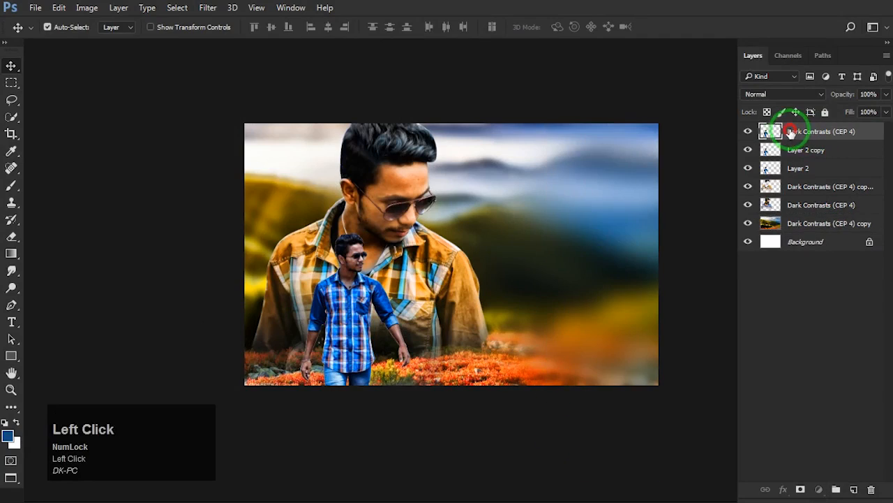
pyautogui.scroll(8, 353, 257)
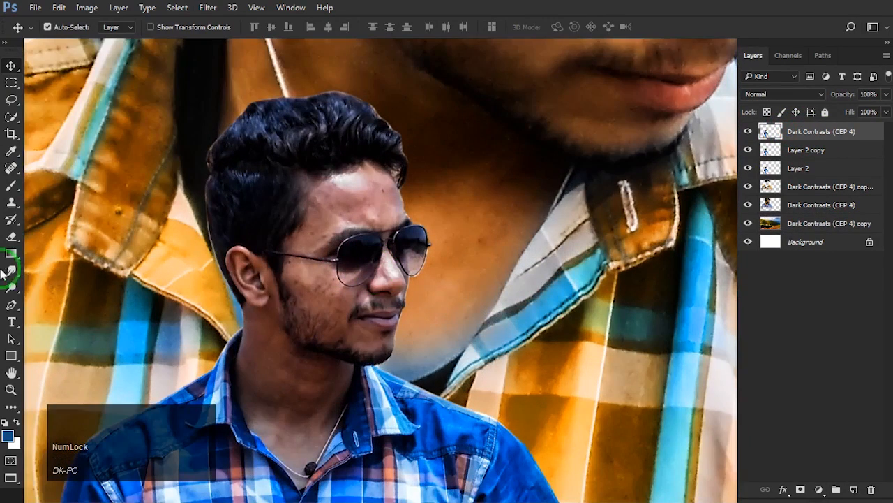
pyautogui.click(11, 238)
pyautogui.press('[')
pyautogui.press('[')
pyautogui.press('[')
pyautogui.press('[')
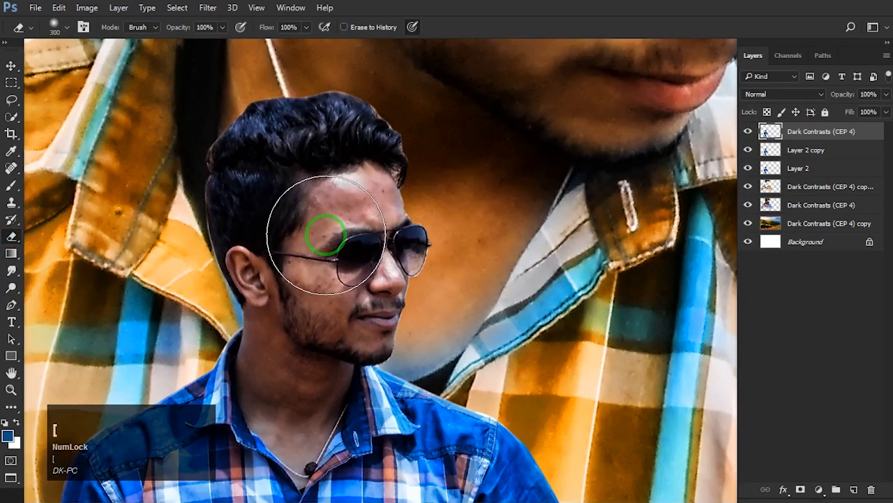
pyautogui.press('[')
pyautogui.moveTo(330, 222)
pyautogui.mouseDown()
pyautogui.moveTo(375, 189)
pyautogui.moveTo(320, 275)
pyautogui.moveTo(330, 316)
pyautogui.moveTo(369, 264)
pyautogui.moveTo(377, 323)
pyautogui.moveTo(390, 220)
pyautogui.moveTo(366, 184)
pyautogui.moveTo(392, 271)
pyautogui.moveTo(277, 358)
pyautogui.moveTo(257, 329)
pyautogui.moveTo(310, 406)
pyautogui.moveTo(296, 390)
pyautogui.moveTo(322, 385)
pyautogui.moveTo(276, 400)
pyautogui.moveTo(323, 411)
pyautogui.moveTo(275, 382)
pyautogui.mouseUp()
pyautogui.press('[')
# Erase the small man's forearms and hands from the top Dark Contrasts (CEP 4) layer, using a 125 px eraser.
pyautogui.scroll(-5, 303, 319)
pyautogui.moveTo(302, 319)
pyautogui.mouseDown()
pyautogui.moveTo(430, 349)
pyautogui.moveTo(434, 83)
pyautogui.mouseUp()
pyautogui.scroll(4, 492, 356)
pyautogui.scroll(1, 492, 356)
pyautogui.moveTo(492, 355)
pyautogui.mouseDown()
pyautogui.moveTo(475, 295)
pyautogui.moveTo(491, 357)
pyautogui.moveTo(490, 278)
pyautogui.moveTo(488, 326)
pyautogui.moveTo(511, 428)
pyautogui.moveTo(520, 421)
pyautogui.moveTo(509, 283)
pyautogui.moveTo(529, 373)
pyautogui.moveTo(508, 354)
pyautogui.moveTo(501, 322)
pyautogui.mouseUp()
pyautogui.press('space')
pyautogui.scroll(-5, 456, 321)
pyautogui.scroll(1, 457, 321)
pyautogui.press('space')
pyautogui.moveTo(286, 309); pyautogui.dragTo(424, 270)
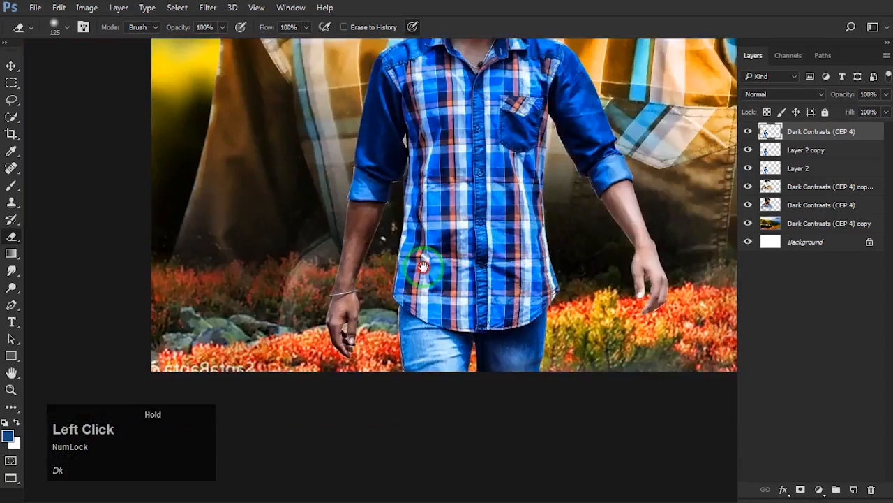
pyautogui.scroll(5, 349, 220)
pyautogui.scroll(1, 349, 220)
pyautogui.moveTo(348, 220)
pyautogui.mouseDown()
pyautogui.moveTo(410, 221)
pyautogui.moveTo(363, 239)
pyautogui.moveTo(316, 419)
pyautogui.moveTo(345, 406)
pyautogui.moveTo(349, 298)
pyautogui.mouseUp()
pyautogui.press('space')
pyautogui.scroll(-5, 355, 281)
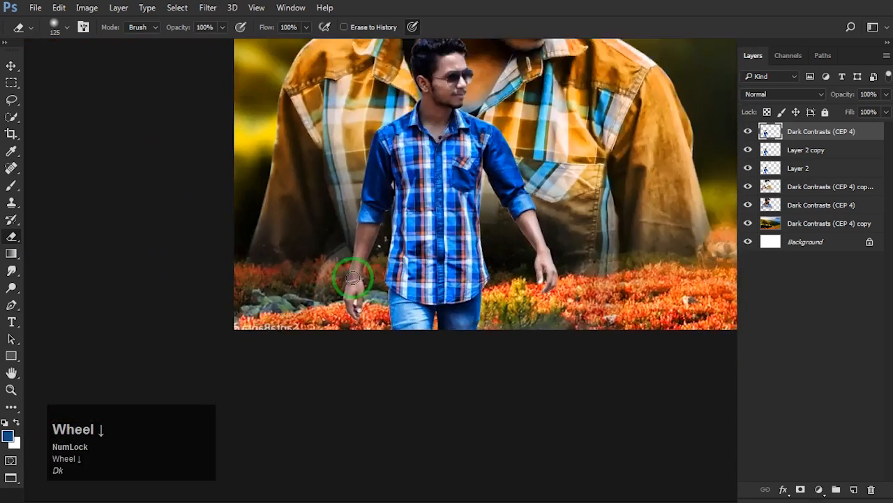
pyautogui.moveTo(393, 227); pyautogui.dragTo(366, 252)
pyautogui.click(10, 68)
pyautogui.scroll(-2, 379, 149)
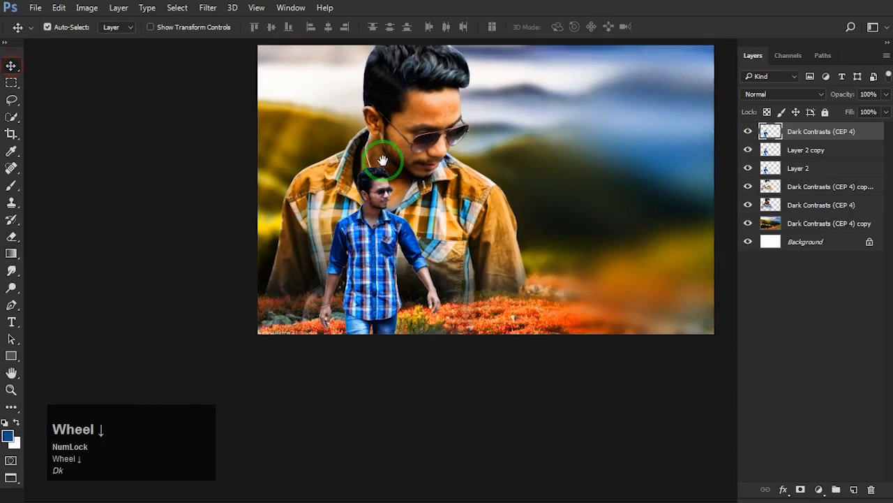
pyautogui.moveTo(379, 150); pyautogui.dragTo(391, 204)
# Enlarge the merged landscape layer to about 113% and shift it slightly behind the two figures.
pyautogui.click(829, 223)
pyautogui.scroll(-3, 554, 232)
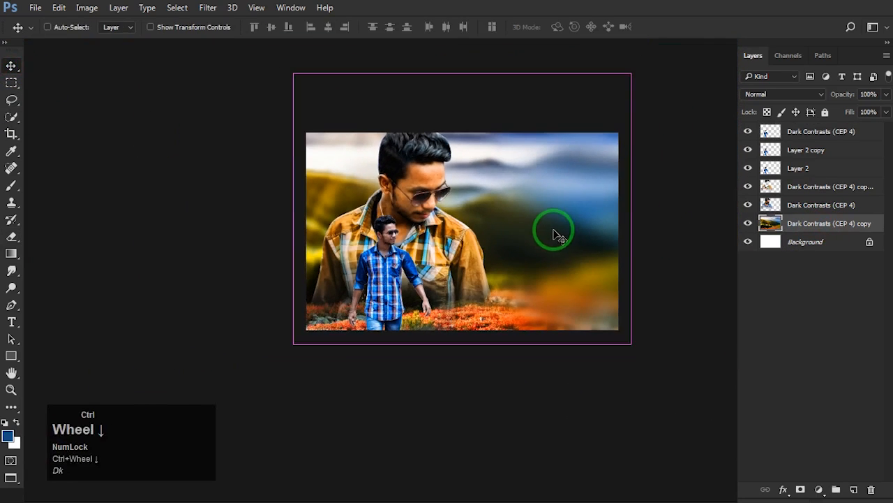
pyautogui.hotkey('ctrl', 't')
pyautogui.moveTo(631, 345); pyautogui.dragTo(664, 355)
pyautogui.moveTo(607, 330)
pyautogui.mouseDown()
pyautogui.moveTo(620, 343)
pyautogui.moveTo(611, 326)
pyautogui.mouseUp()
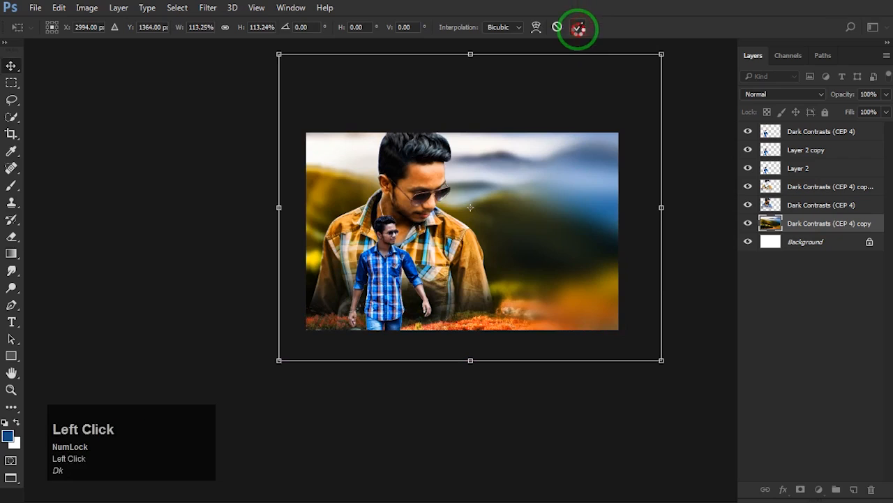
pyautogui.scroll(3, 460, 217)
pyautogui.moveTo(433, 215); pyautogui.dragTo(395, 206)
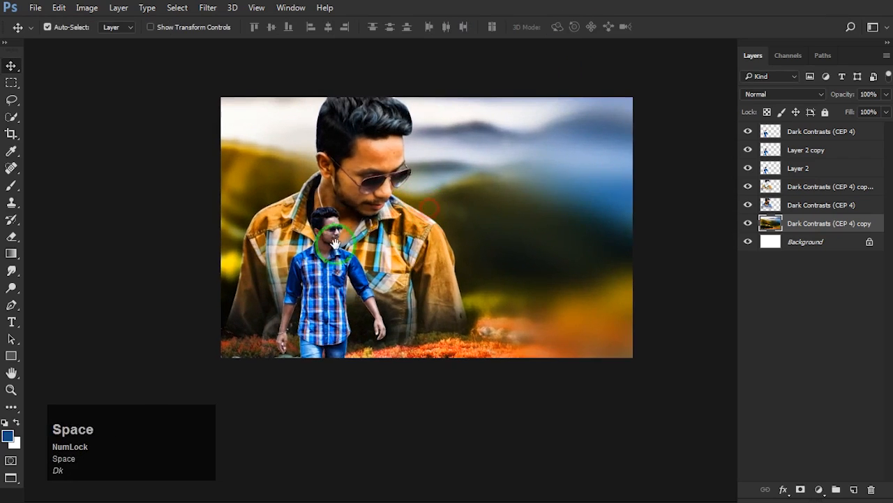
pyautogui.scroll(2, 335, 246)
pyautogui.moveTo(333, 245); pyautogui.dragTo(316, 250)
# Compare the small man's Dark Contrasts layer on and off, and merge it with Layer 2 copy.
pyautogui.click(297, 289)
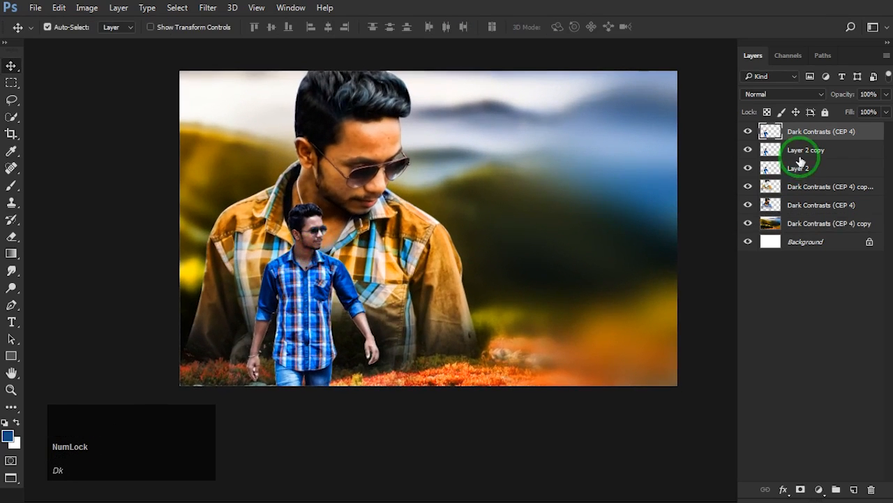
pyautogui.click(748, 132)
pyautogui.click(747, 132)
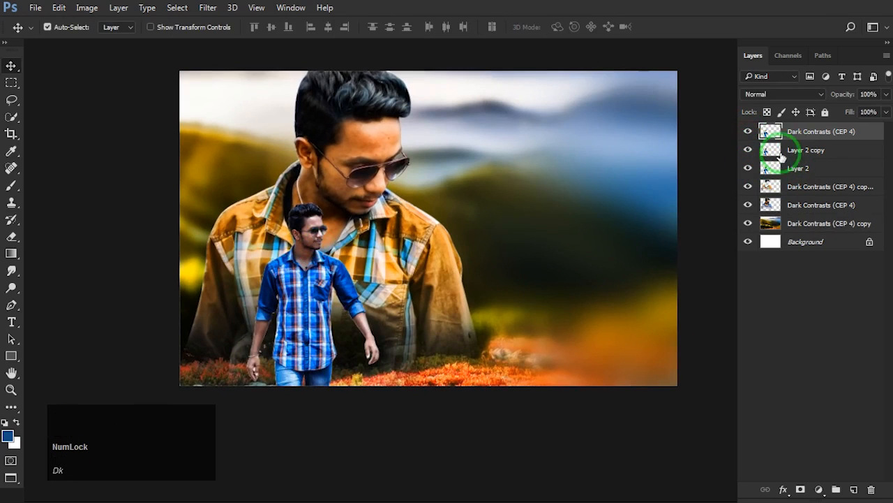
pyautogui.keyDown('shift'); pyautogui.click(799, 155); pyautogui.keyUp('shift')
pyautogui.rightClick(798, 148)
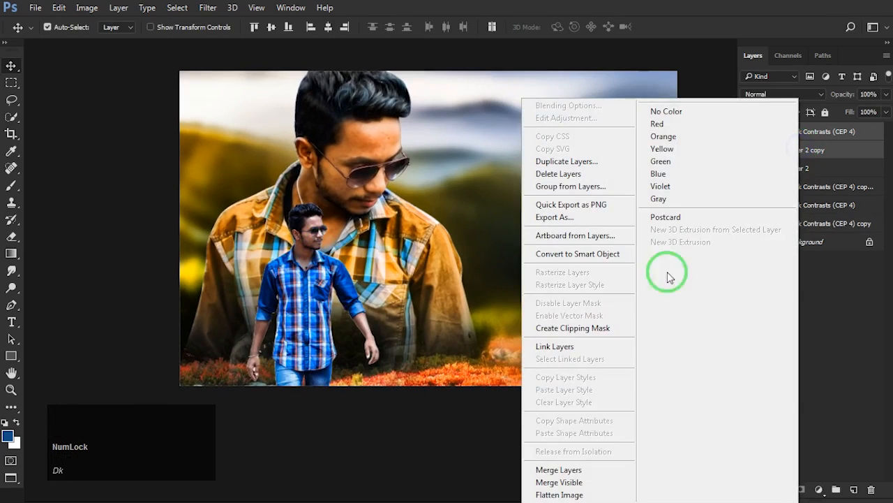
pyautogui.click(579, 470)
# Merge the small man's combined layer with Layer 2, and check the merged cut-out by toggling its visibility.
pyautogui.click(747, 133)
pyautogui.click(747, 133)
pyautogui.keyDown('shift'); pyautogui.click(807, 146); pyautogui.keyUp('shift')
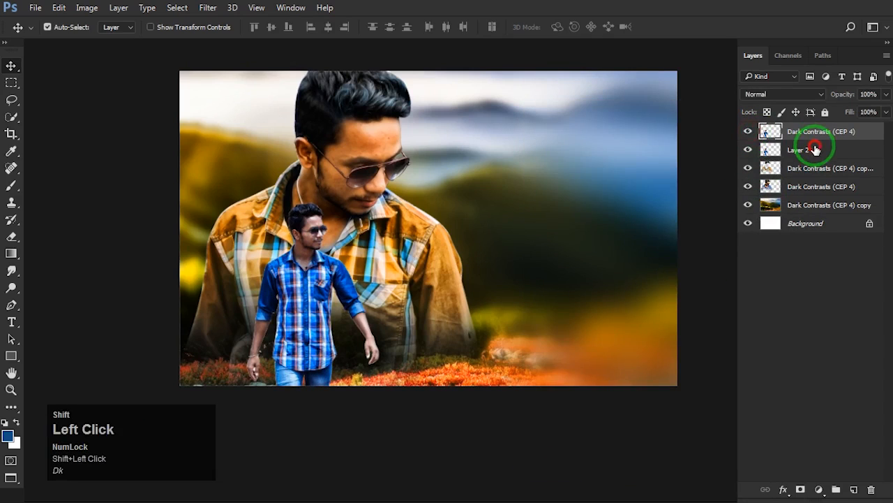
pyautogui.rightClick(803, 140)
pyautogui.click(572, 469)
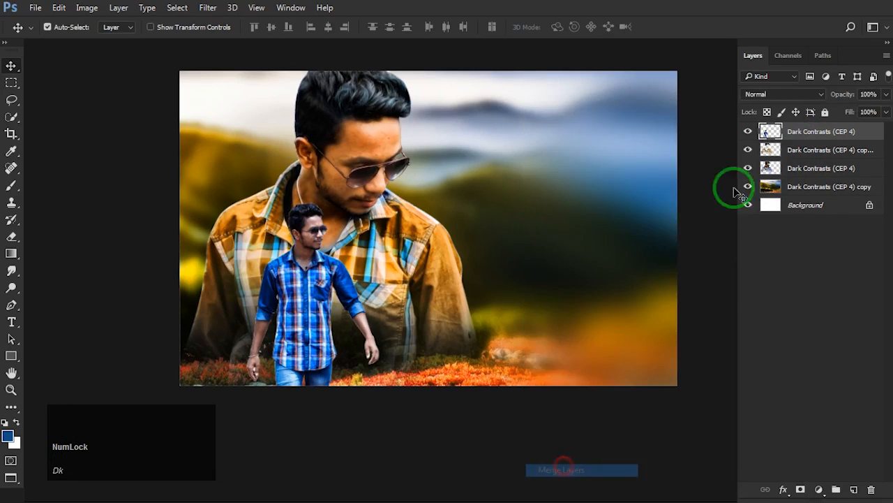
pyautogui.click(747, 131)
pyautogui.click(747, 131)
pyautogui.click(747, 131)
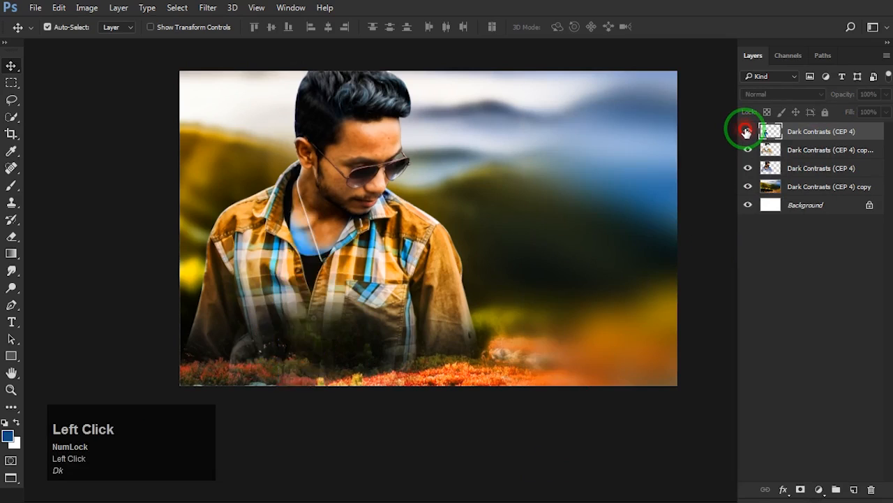
pyautogui.click(747, 132)
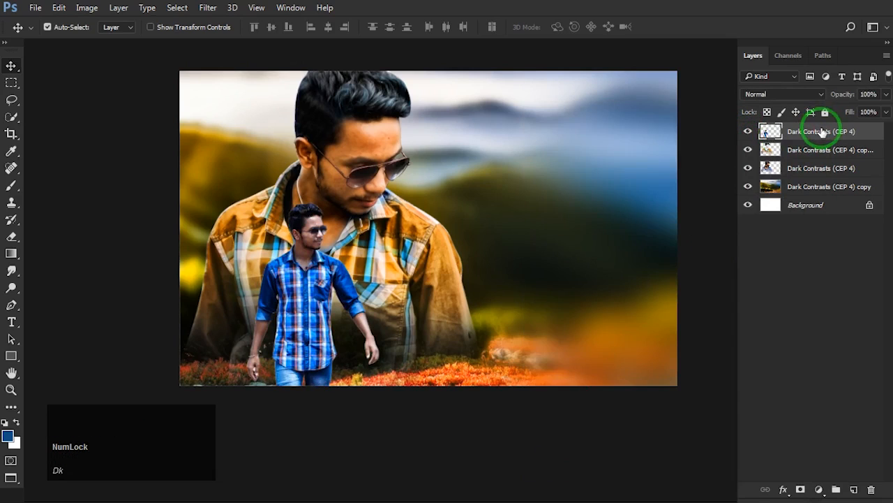
# Duplicate the merged small-man layer and recolor the copy with Hue/Saturation at hue +180.
pyautogui.moveTo(821, 132); pyautogui.dragTo(854, 489)
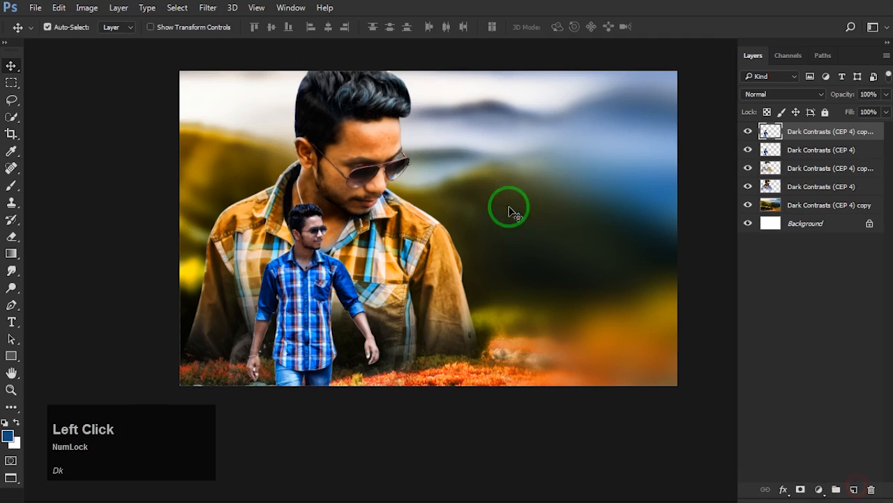
pyautogui.click(87, 7)
pyautogui.moveTo(105, 39)
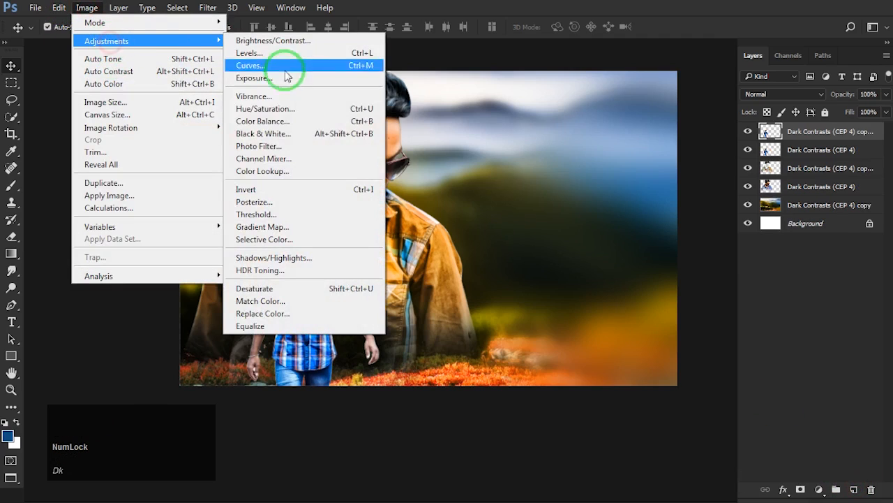
pyautogui.click(262, 109)
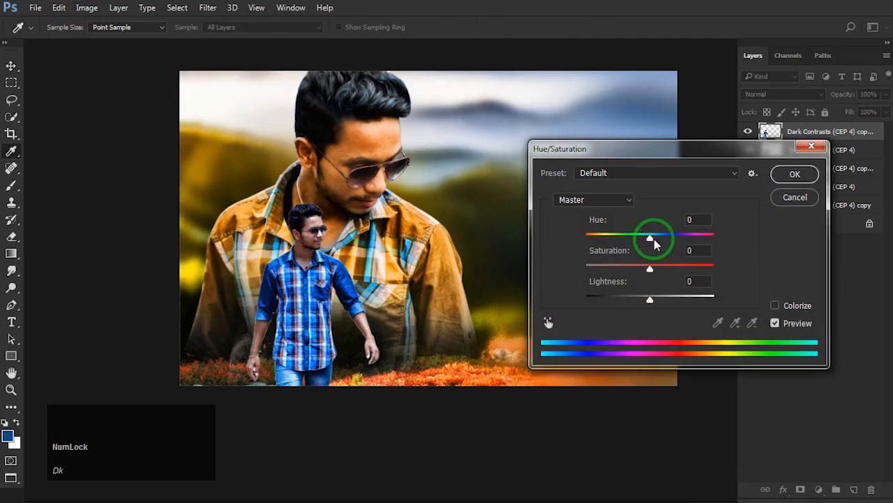
pyautogui.moveTo(655, 241); pyautogui.dragTo(718, 231)
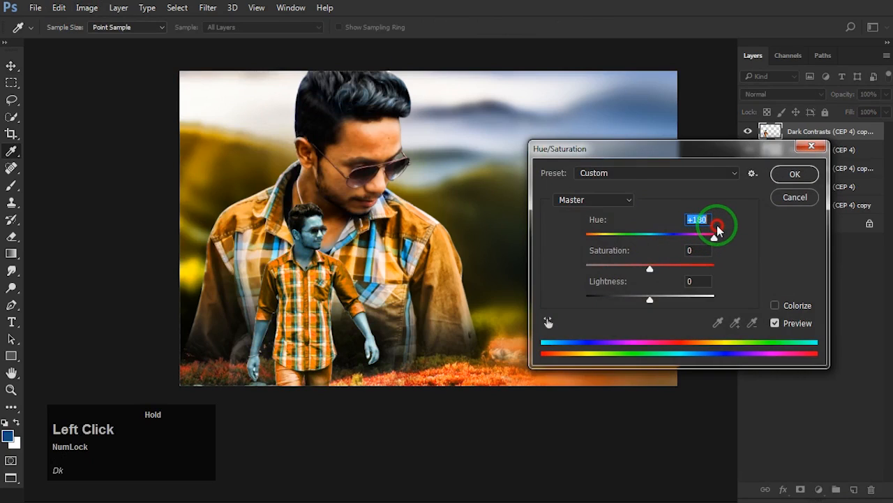
pyautogui.moveTo(717, 228); pyautogui.dragTo(717, 228)
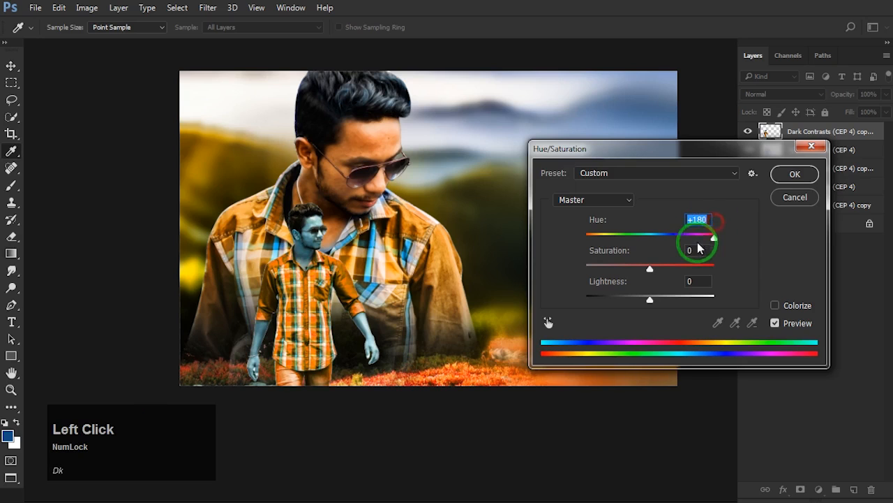
pyautogui.click(785, 180)
# Erase the recolored face, ear and neck from the small man's copy, using a 175 px eraser.
pyautogui.scroll(5, 319, 234)
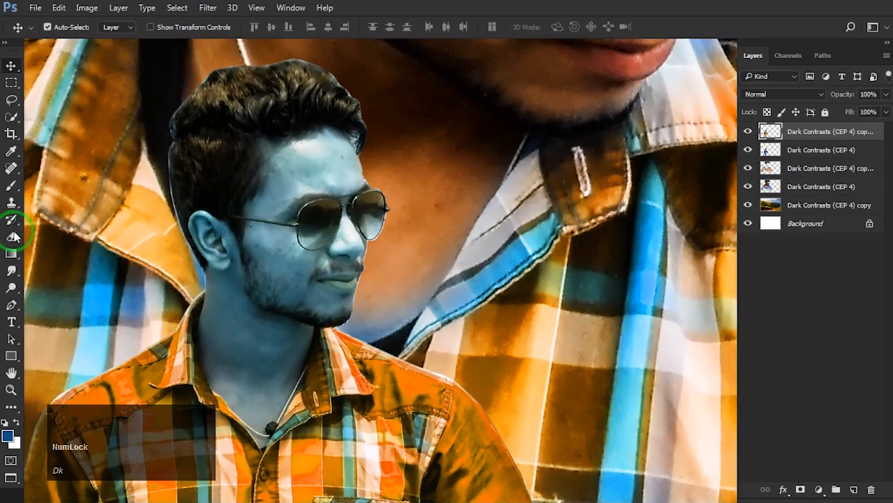
pyautogui.click(13, 237)
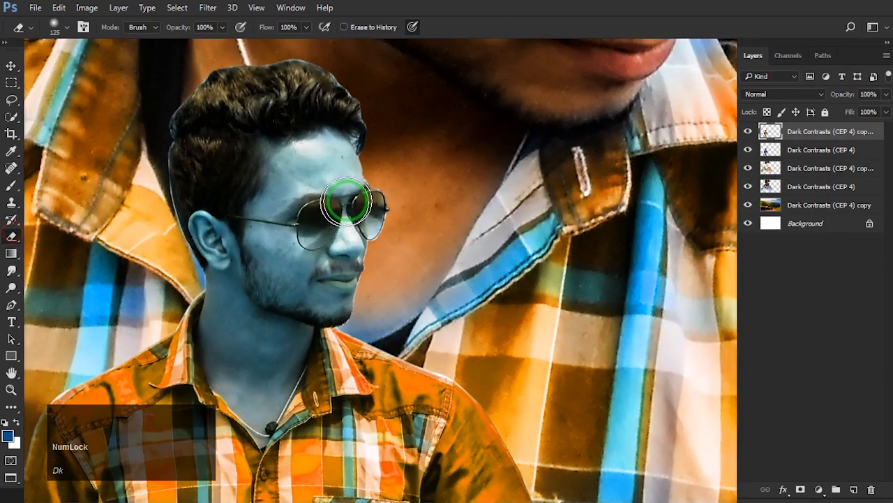
pyautogui.moveTo(314, 207)
pyautogui.mouseDown()
pyautogui.moveTo(285, 209)
pyautogui.moveTo(310, 179)
pyautogui.moveTo(321, 266)
pyautogui.moveTo(333, 242)
pyautogui.moveTo(234, 255)
pyautogui.moveTo(218, 240)
pyautogui.moveTo(222, 233)
pyautogui.moveTo(237, 379)
pyautogui.moveTo(264, 366)
pyautogui.moveTo(254, 419)
pyautogui.moveTo(279, 324)
pyautogui.moveTo(304, 301)
pyautogui.moveTo(362, 170)
pyautogui.moveTo(342, 191)
pyautogui.moveTo(322, 172)
pyautogui.moveTo(327, 194)
pyautogui.mouseUp()
pyautogui.scroll(-2, 326, 203)
pyautogui.press('space')
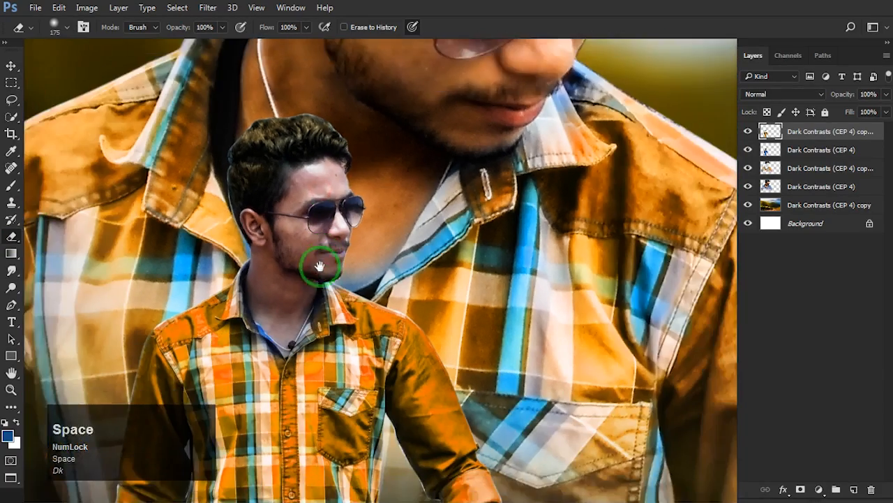
# Erase the recolored forearms, hands and jeans from the small man's copy with the 175 px eraser.
pyautogui.moveTo(323, 265)
pyautogui.mouseDown()
pyautogui.moveTo(407, 1)
pyautogui.moveTo(322, 224)
pyautogui.moveTo(345, 143)
pyautogui.mouseUp()
pyautogui.moveTo(248, 115)
pyautogui.mouseDown()
pyautogui.moveTo(267, 130)
pyautogui.moveTo(186, 296)
pyautogui.moveTo(218, 162)
pyautogui.moveTo(229, 305)
pyautogui.moveTo(212, 332)
pyautogui.mouseUp()
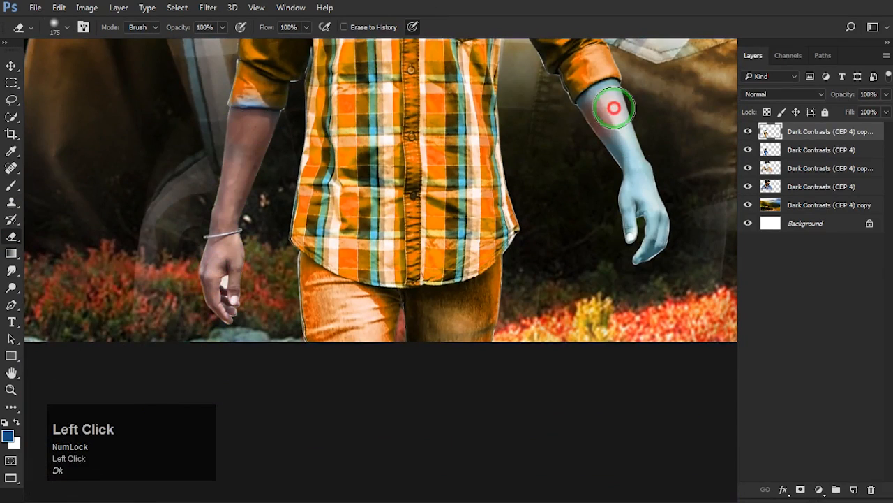
pyautogui.moveTo(624, 99)
pyautogui.mouseDown()
pyautogui.moveTo(625, 265)
pyautogui.moveTo(666, 191)
pyautogui.mouseUp()
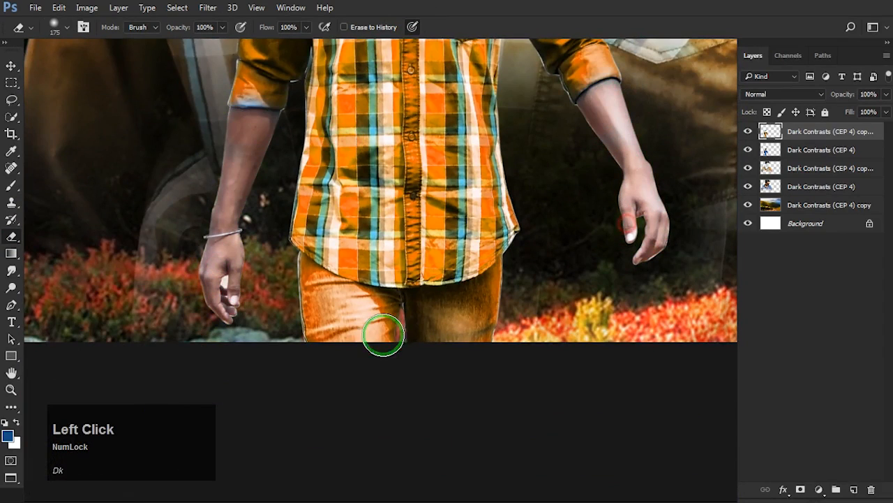
pyautogui.moveTo(349, 297); pyautogui.dragTo(307, 326)
pyautogui.moveTo(309, 282)
pyautogui.mouseDown()
pyautogui.moveTo(404, 319)
pyautogui.moveTo(322, 290)
pyautogui.moveTo(381, 328)
pyautogui.moveTo(516, 279)
pyautogui.moveTo(399, 344)
pyautogui.moveTo(498, 339)
pyautogui.moveTo(305, 330)
pyautogui.moveTo(427, 351)
pyautogui.mouseUp()
pyautogui.scroll(-6, 426, 351)
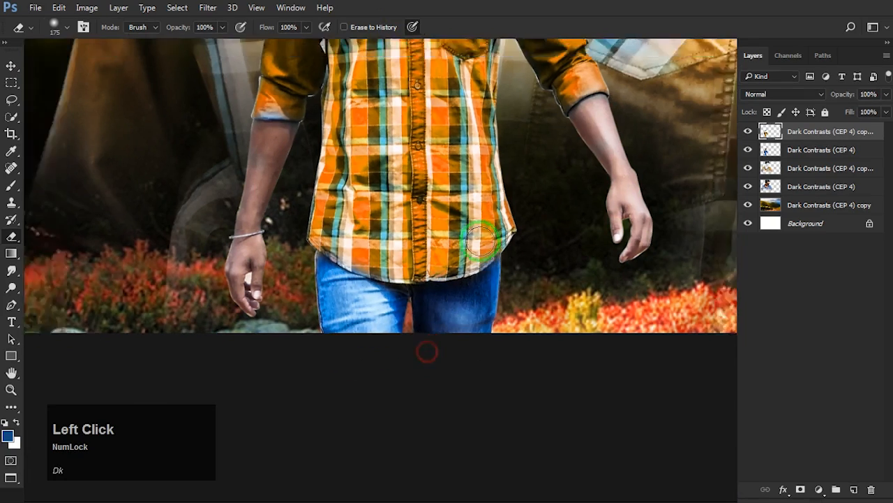
pyautogui.moveTo(427, 214)
pyautogui.mouseDown()
pyautogui.moveTo(497, 192)
pyautogui.moveTo(413, 275)
pyautogui.mouseUp()
pyautogui.scroll(4, 421, 261)
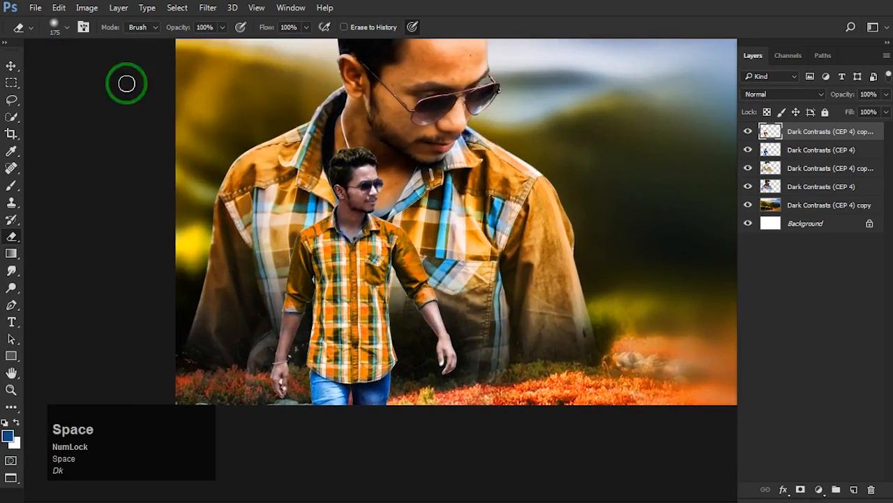
# Merge the small man's recolored copy with the original small-man layer beneath it.
pyautogui.click(11, 66)
pyautogui.scroll(-6, 335, 307)
pyautogui.keyDown('shift'); pyautogui.click(810, 151); pyautogui.keyUp('shift')
pyautogui.rightClick(808, 151)
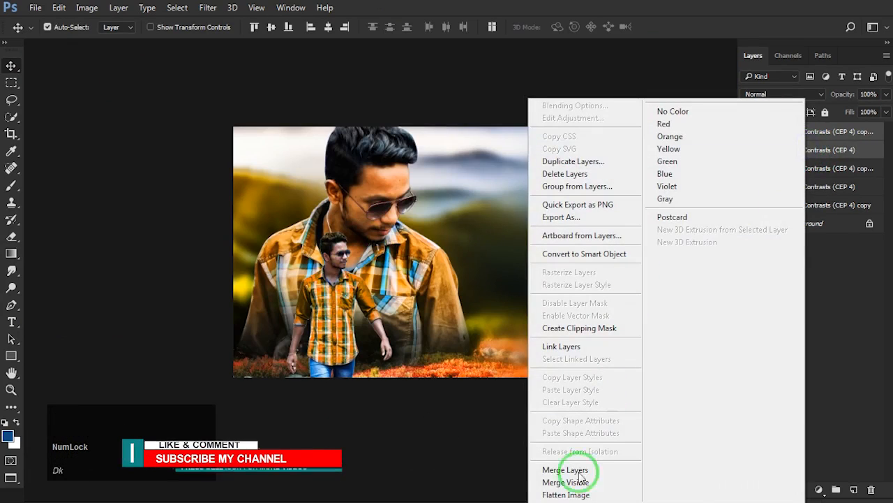
pyautogui.click(581, 470)
# Merge the large man's recolored copy with the large-man Dark Contrasts (CEP 4) layer beneath it.
pyautogui.click(808, 150)
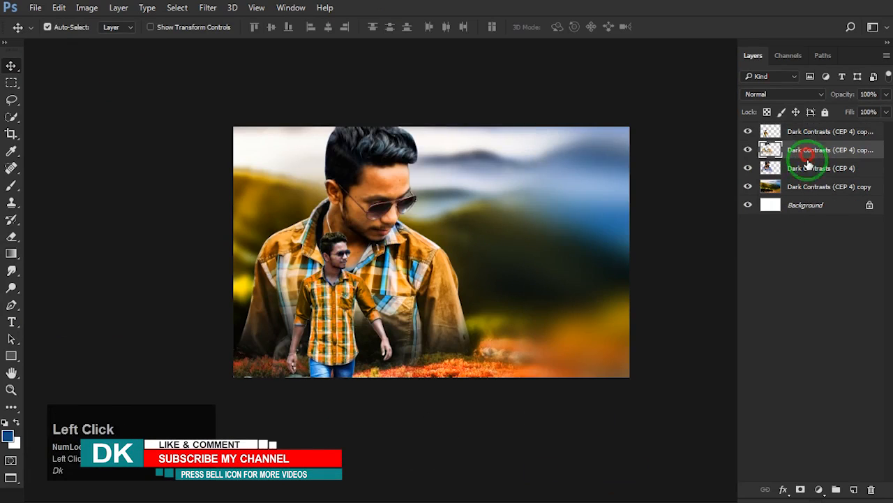
pyautogui.keyDown('shift'); pyautogui.click(809, 165); pyautogui.keyUp('shift')
pyautogui.rightClick(806, 152)
pyautogui.click(571, 469)
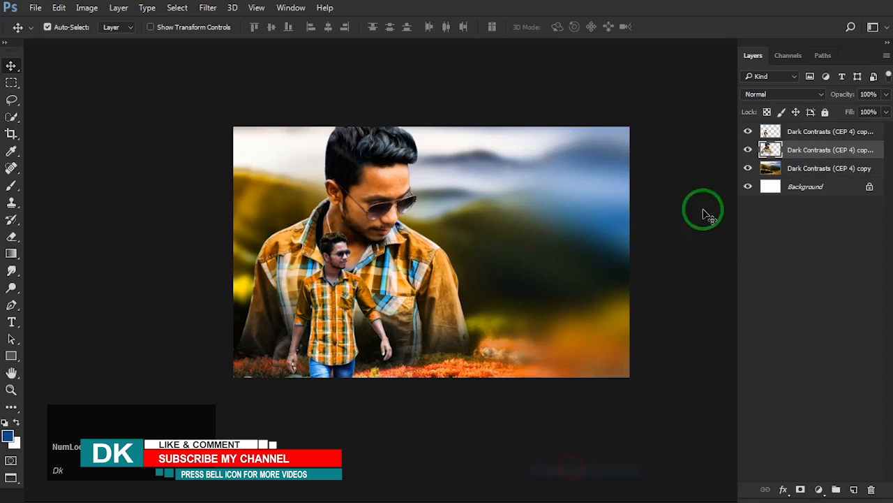
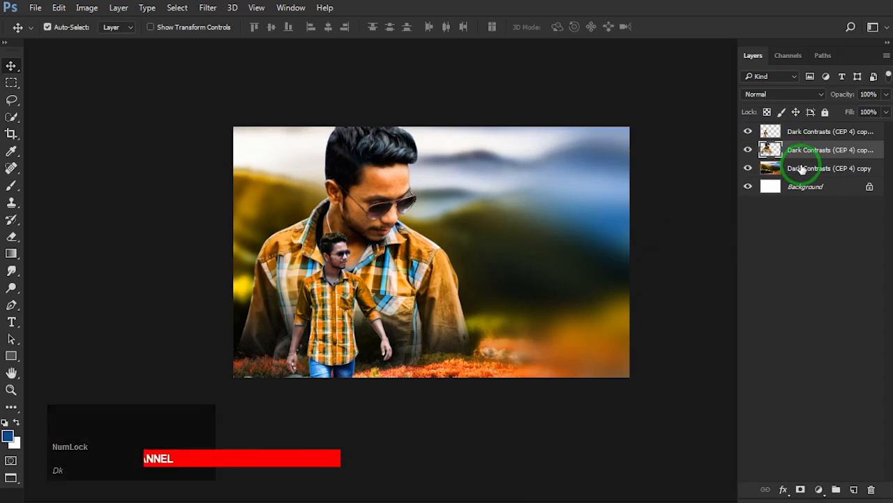
# Apply the GREYCstoration noise filter with its preset settings to the large man's layer, checking the preview around the sunglasses and nose.
pyautogui.click(801, 168)
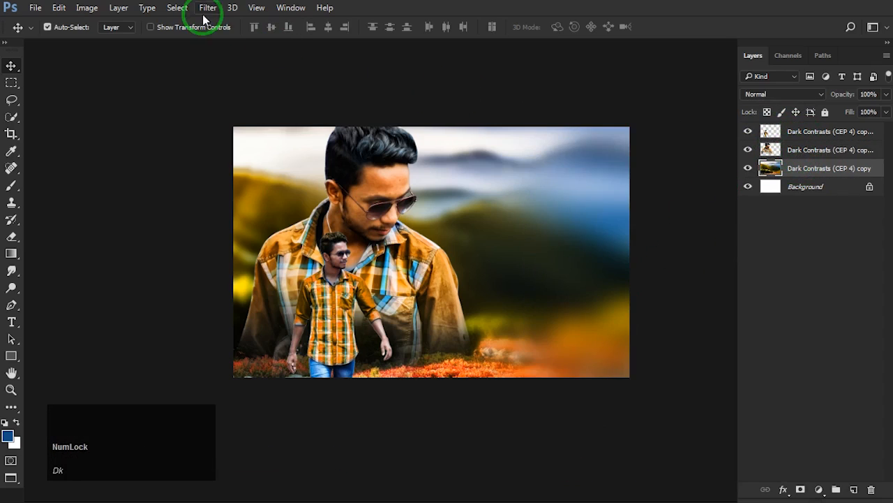
pyautogui.click(371, 162)
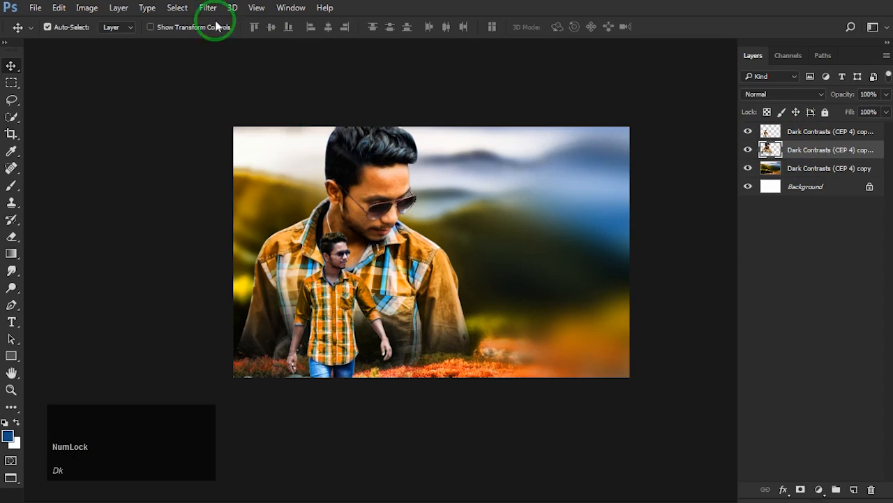
pyautogui.click(208, 8)
pyautogui.click(248, 191)
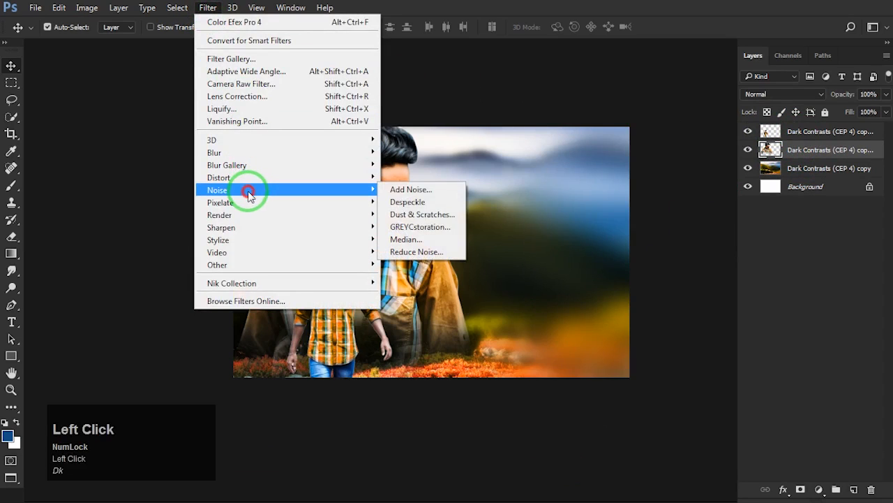
pyautogui.click(433, 227)
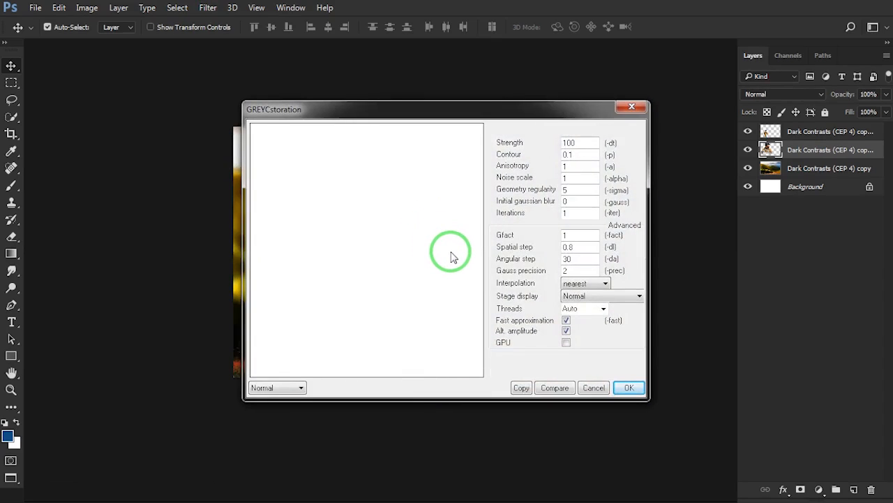
pyautogui.moveTo(453, 252); pyautogui.dragTo(359, 183)
pyautogui.moveTo(451, 270); pyautogui.dragTo(340, 180)
pyautogui.moveTo(477, 262); pyautogui.dragTo(341, 207)
pyautogui.moveTo(433, 258); pyautogui.dragTo(365, 116)
pyautogui.moveTo(430, 240); pyautogui.dragTo(307, 183)
pyautogui.moveTo(446, 230); pyautogui.dragTo(372, 179)
pyautogui.moveTo(393, 234); pyautogui.dragTo(335, 181)
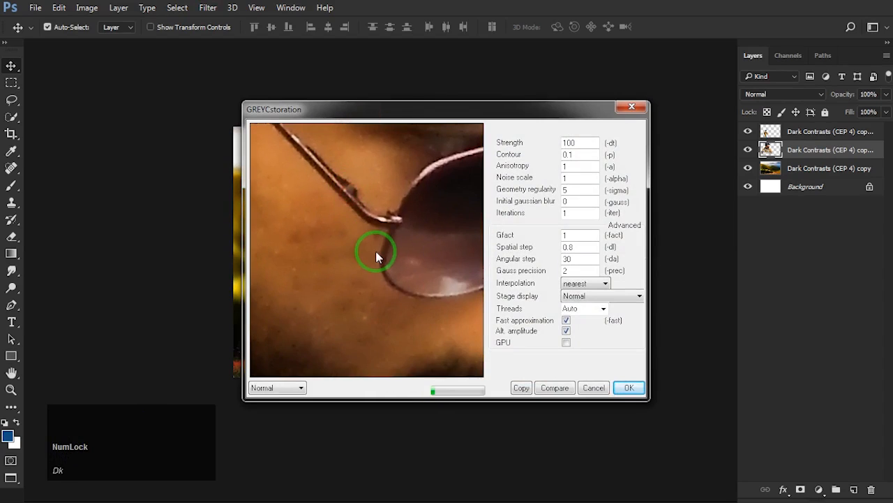
pyautogui.hotkey('alt', 'space')
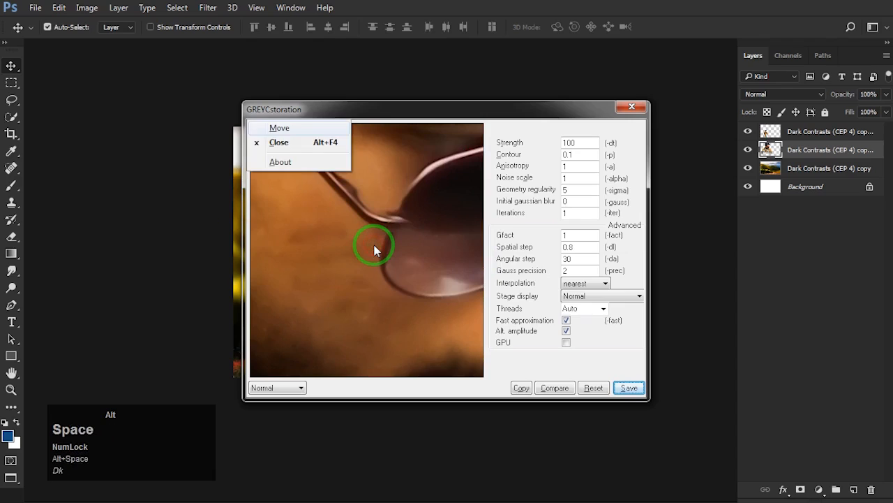
pyautogui.press('alt')
pyautogui.press('space')
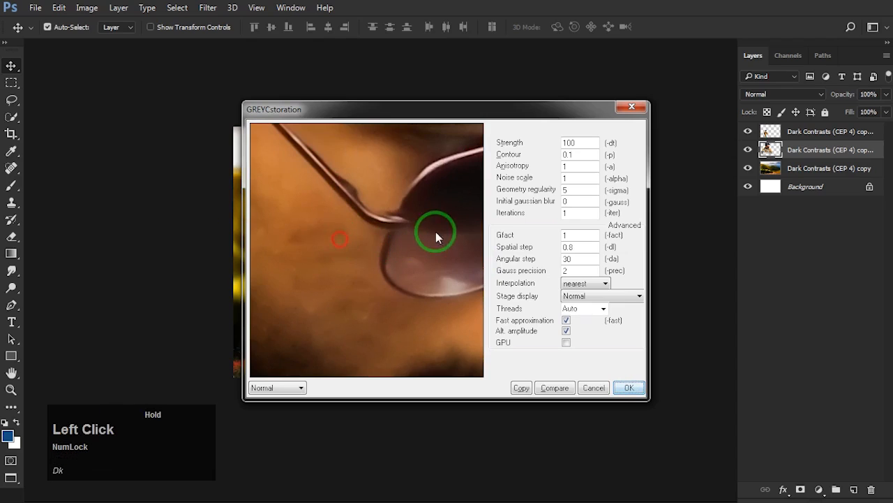
pyautogui.moveTo(435, 231); pyautogui.dragTo(361, 222)
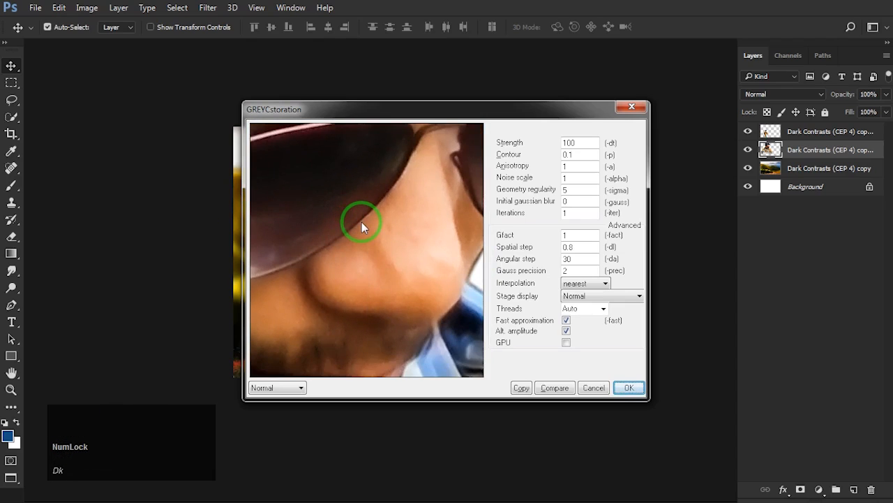
pyautogui.click(614, 385)
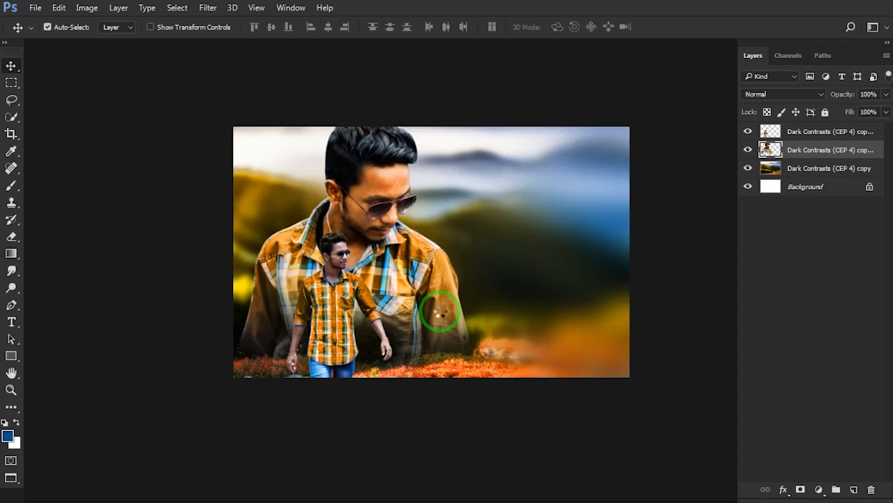
# Inspect the large man's filtered face and shirt up close and at full view.
pyautogui.scroll(5, 384, 201)
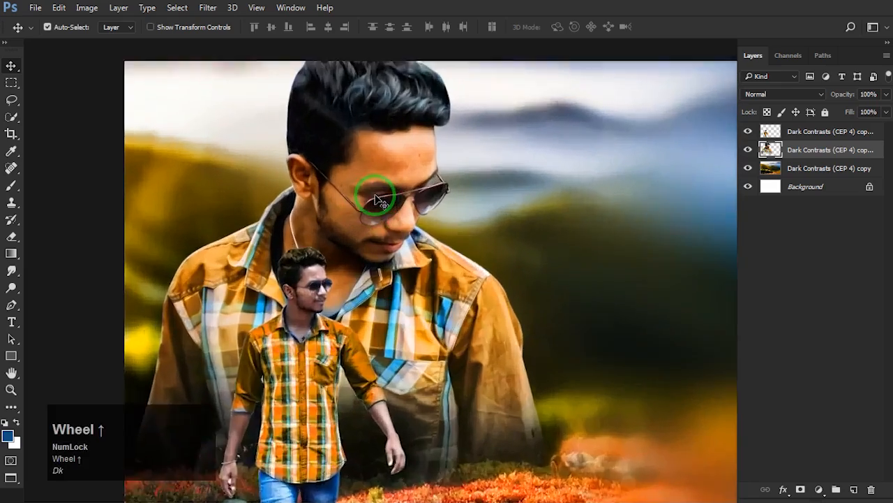
pyautogui.scroll(2, 385, 202)
pyautogui.scroll(-6, 385, 202)
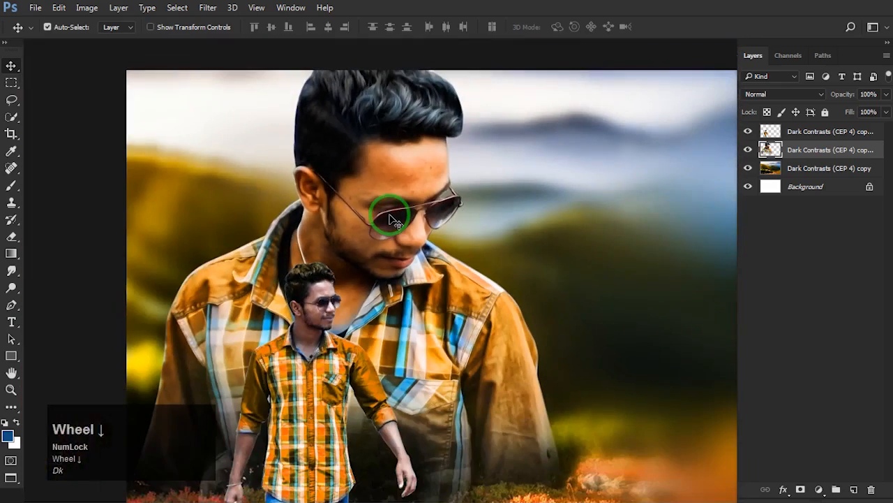
pyautogui.scroll(-2, 391, 216)
pyautogui.press('space')
pyautogui.moveTo(431, 214); pyautogui.dragTo(421, 186)
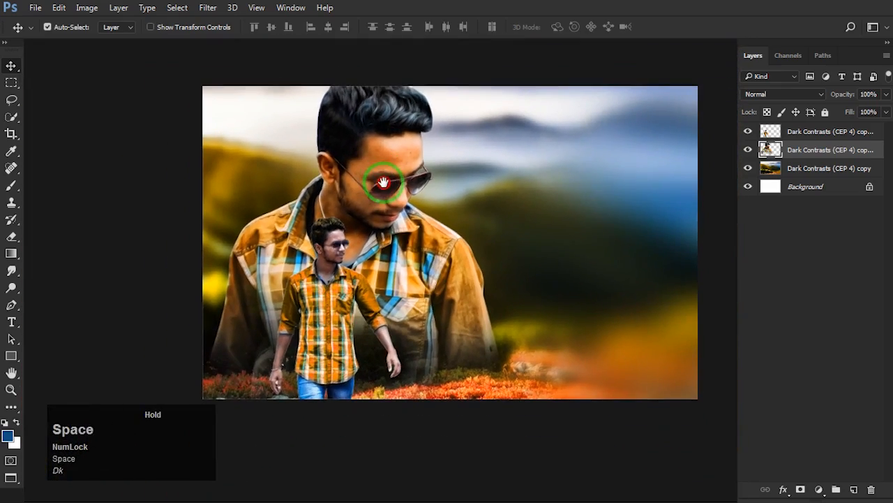
pyautogui.scroll(1, 359, 224)
# Run the GREYCstoration noise filter on the small man's layer.
pyautogui.click(324, 255)
pyautogui.scroll(3, 324, 255)
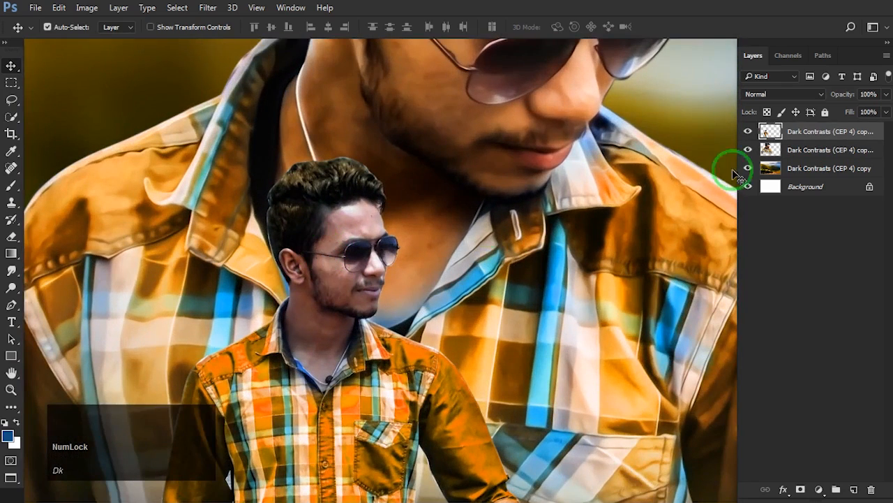
pyautogui.click(749, 132)
pyautogui.click(749, 132)
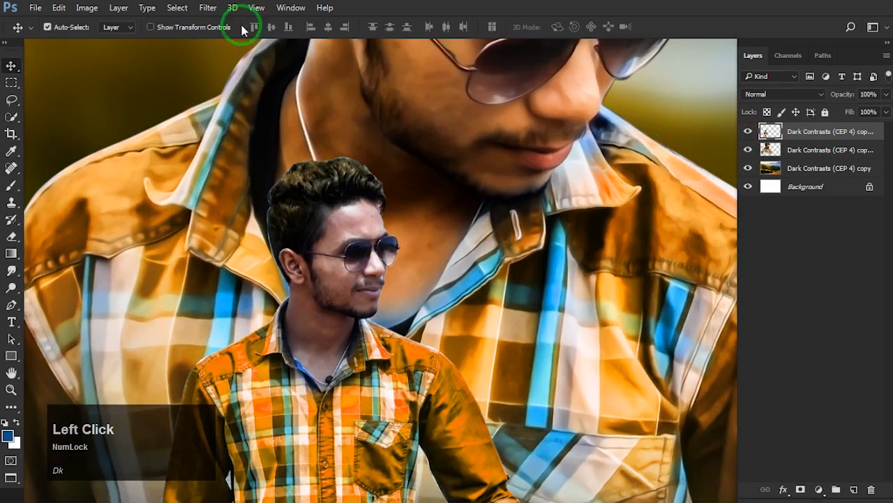
pyautogui.click(213, 14)
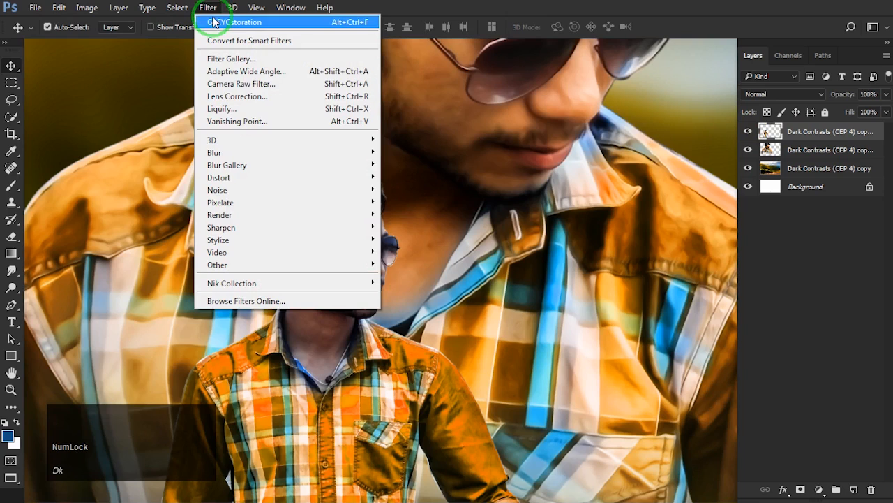
pyautogui.click(230, 20)
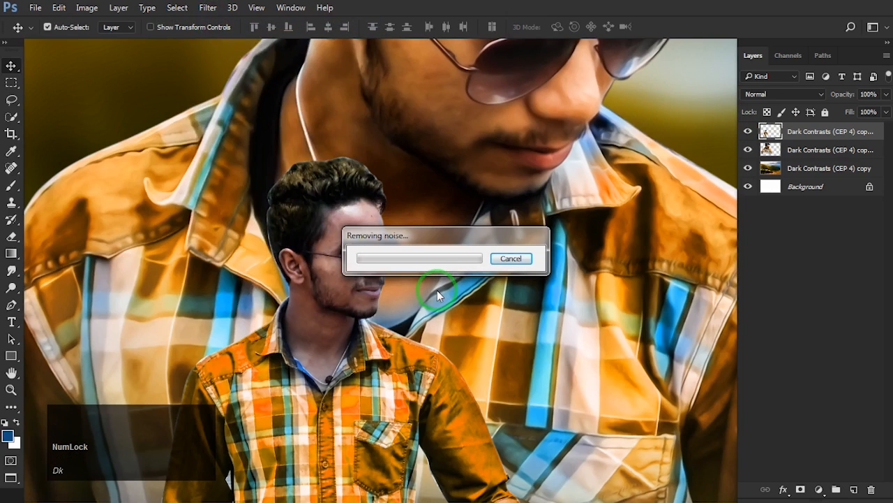
# Select the landscape layer Dark Contrasts (CEP 4) copy and run the GREYCstoration noise filter on it.
pyautogui.scroll(-3, 500, 170)
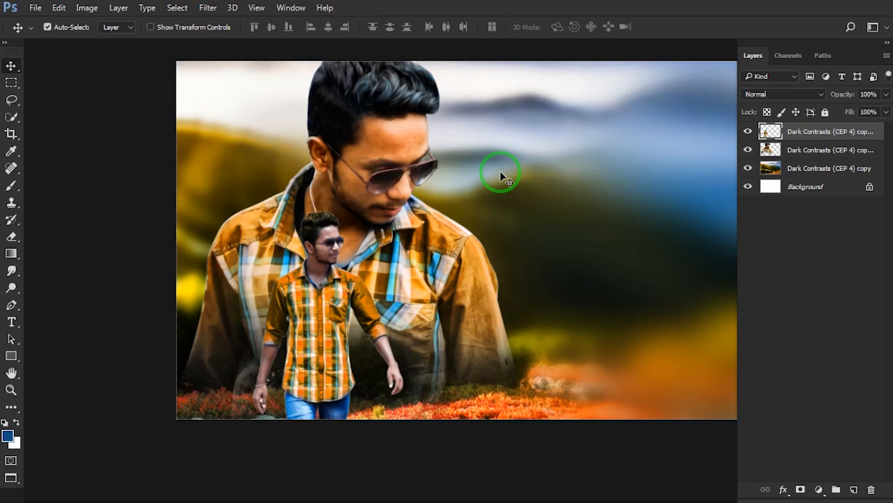
pyautogui.rightClick(514, 163)
pyautogui.click(524, 174)
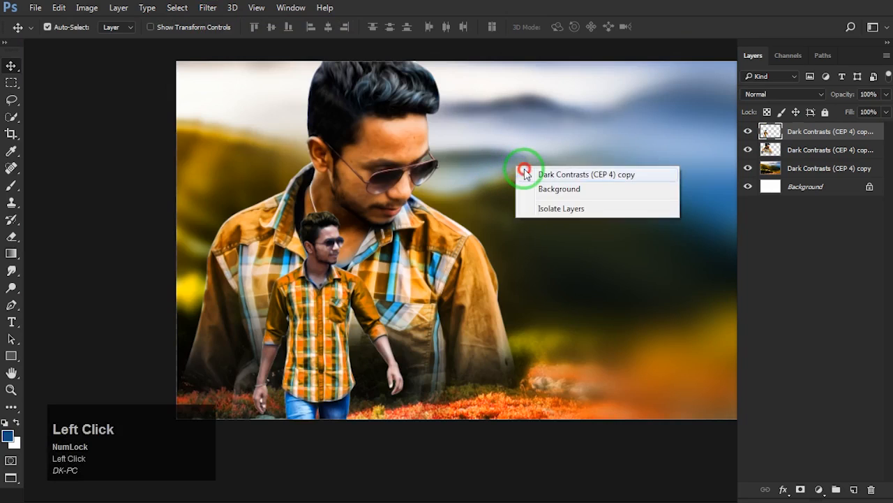
pyautogui.moveTo(509, 182)
pyautogui.mouseDown()
pyautogui.moveTo(479, 196)
pyautogui.moveTo(496, 175)
pyautogui.mouseUp()
pyautogui.scroll(-1, 507, 177)
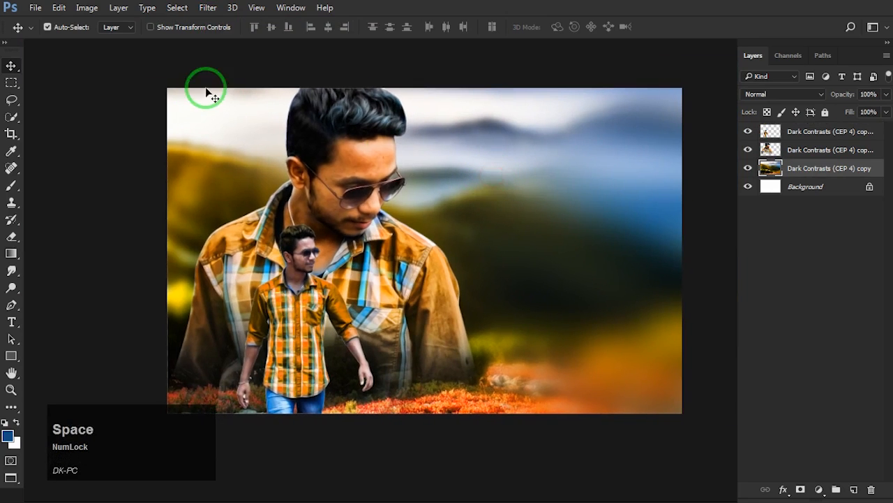
pyautogui.click(208, 8)
pyautogui.click(222, 23)
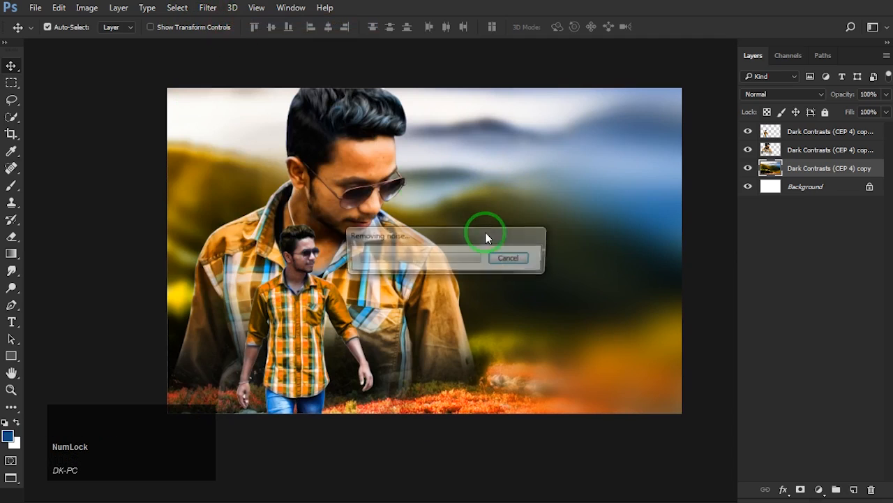
# Duplicate the large man's layer and bring his hair into close view.
pyautogui.click(810, 150)
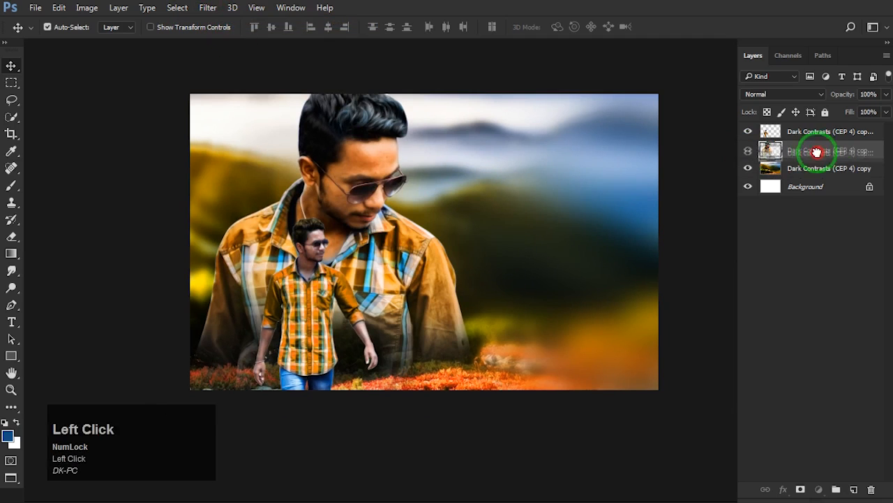
pyautogui.moveTo(814, 152); pyautogui.dragTo(852, 484)
pyautogui.scroll(5, 345, 131)
pyautogui.moveTo(348, 132); pyautogui.dragTo(337, 206)
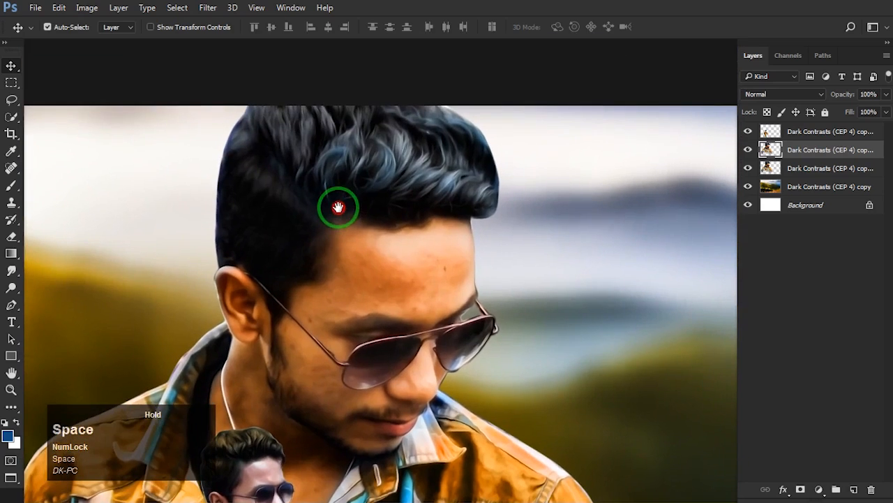
# Smudge the large man's hair upward on the duplicated layer, using a 300 px scattered Smudge brush at 50% strength.
pyautogui.click(12, 271)
pyautogui.click(261, 169)
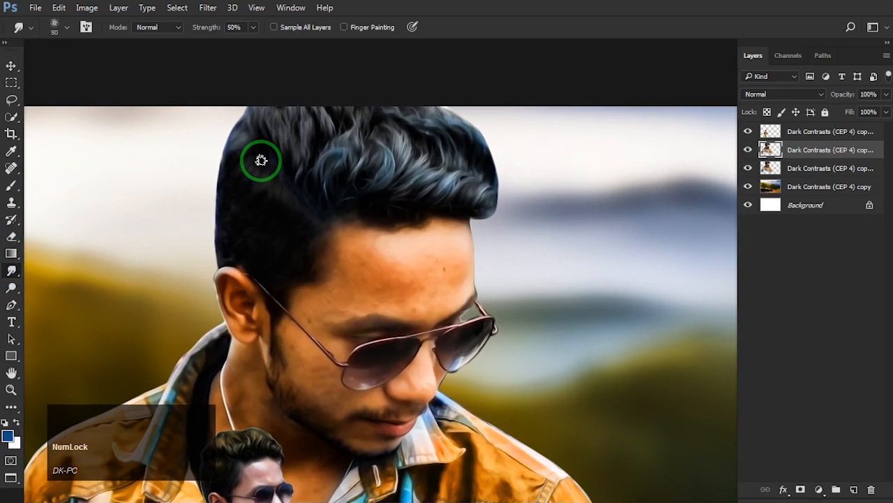
pyautogui.press(']')
pyautogui.press(']')
pyautogui.press(']')
pyautogui.press(']')
pyautogui.press(']')
pyautogui.press(']')
pyautogui.press(']')
pyautogui.press(']')
pyautogui.press(']')
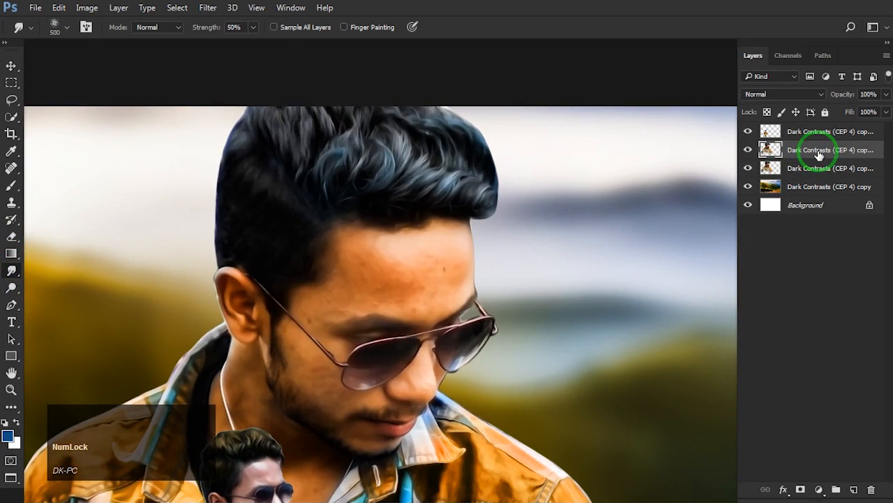
pyautogui.press('[')
pyautogui.press('[')
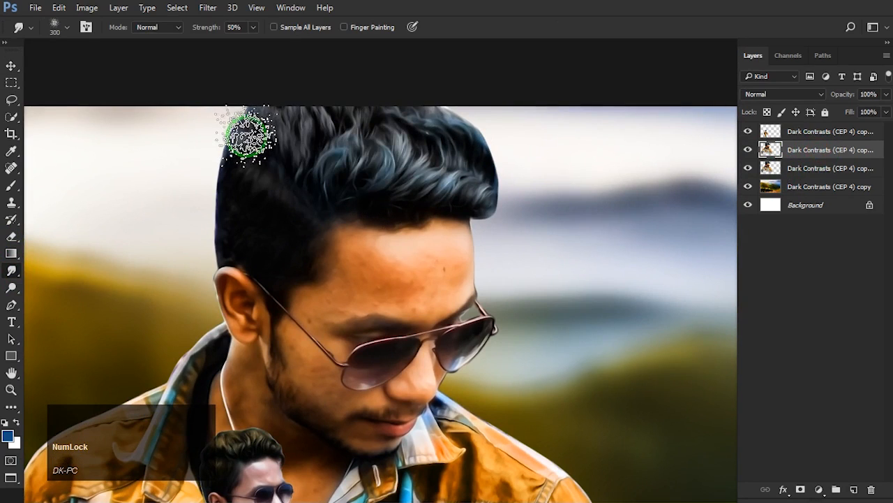
pyautogui.click(238, 71)
pyautogui.moveTo(291, 132); pyautogui.dragTo(285, 72)
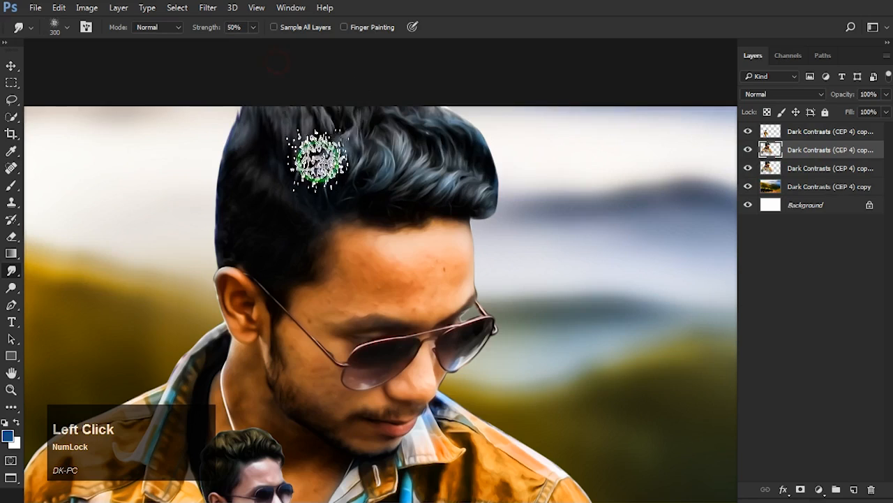
pyautogui.moveTo(317, 159); pyautogui.dragTo(328, 80)
pyautogui.moveTo(463, 145)
pyautogui.mouseDown()
pyautogui.moveTo(488, 141)
pyautogui.moveTo(483, 105)
pyautogui.mouseUp()
pyautogui.moveTo(392, 160); pyautogui.dragTo(353, 98)
pyautogui.moveTo(231, 133); pyautogui.dragTo(223, 94)
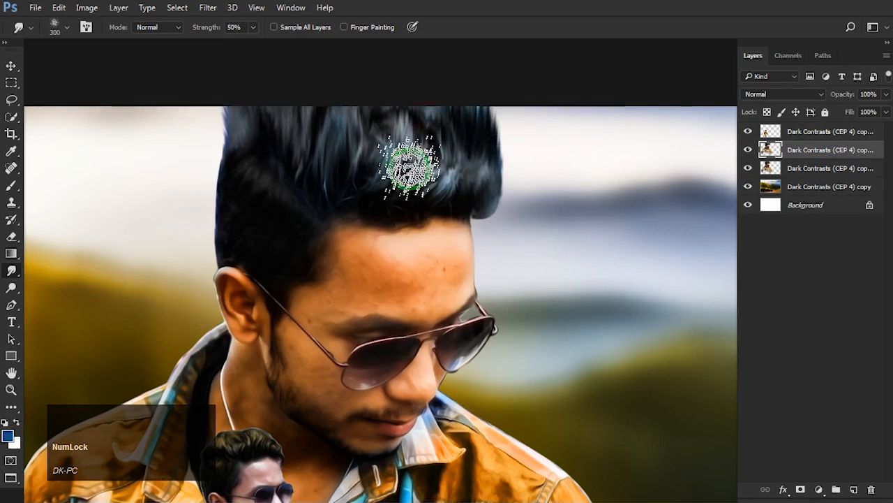
# Clone a thin straight skin-toned line diagonally from the hairline into the large man's side hair with a 20 px Clone Stamp.
pyautogui.hotkey('ctrl', 'space')
pyautogui.moveTo(415, 201)
pyautogui.mouseDown()
pyautogui.moveTo(400, 221)
pyautogui.moveTo(411, 222)
pyautogui.mouseUp()
pyautogui.press('s')
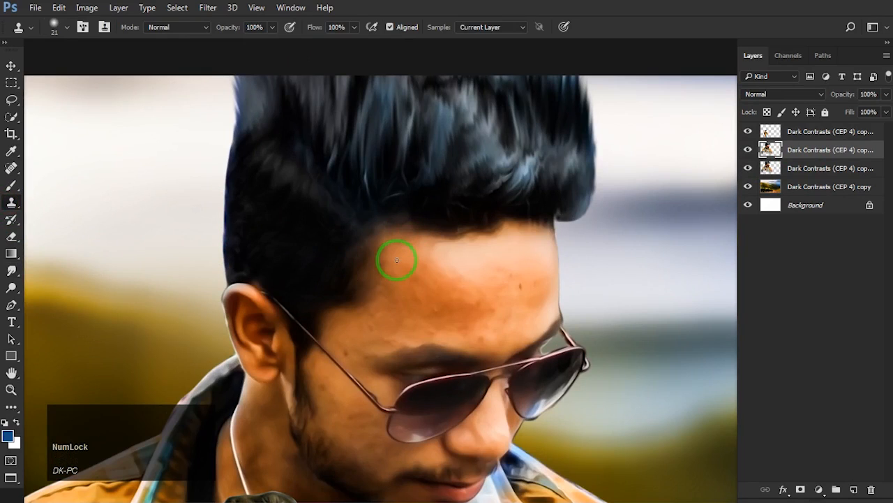
pyautogui.keyDown('alt'); pyautogui.click(553, 346); pyautogui.keyUp('alt')
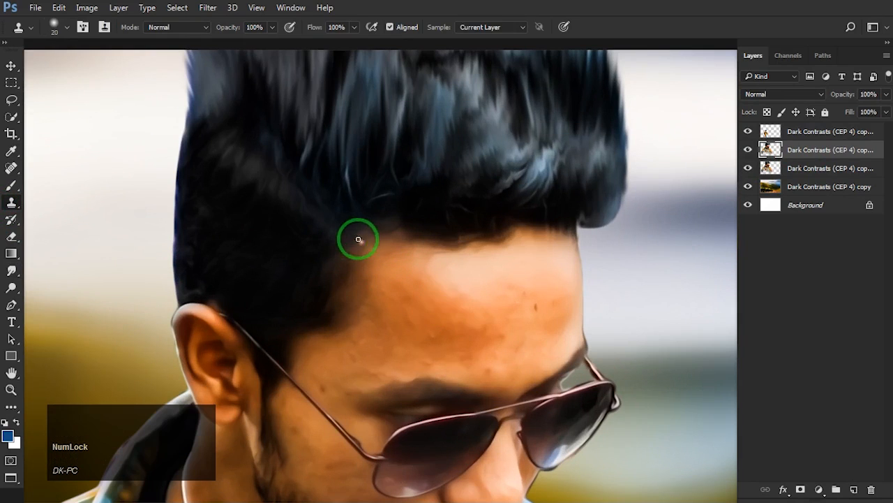
pyautogui.keyDown('shift'); pyautogui.click(225, 135); pyautogui.keyUp('shift')
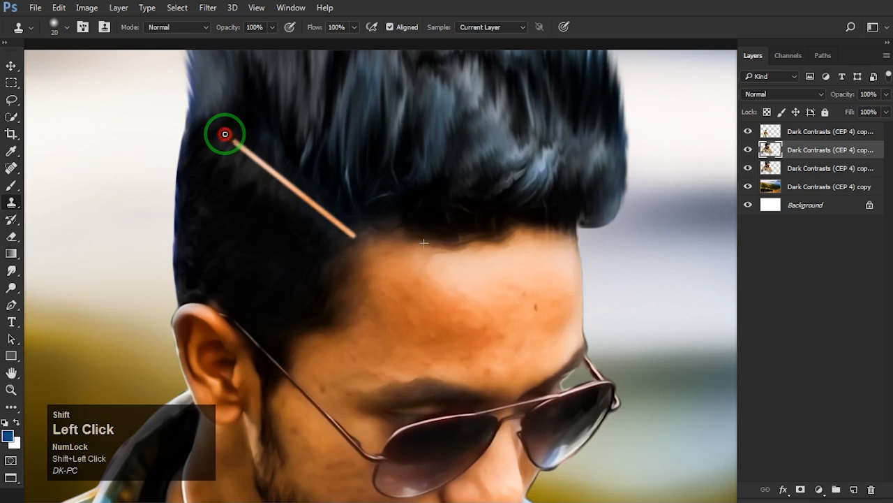
pyautogui.click(11, 65)
# Examine the cloned parting line in the large man's hair at several zoom levels.
pyautogui.scroll(-3, 365, 228)
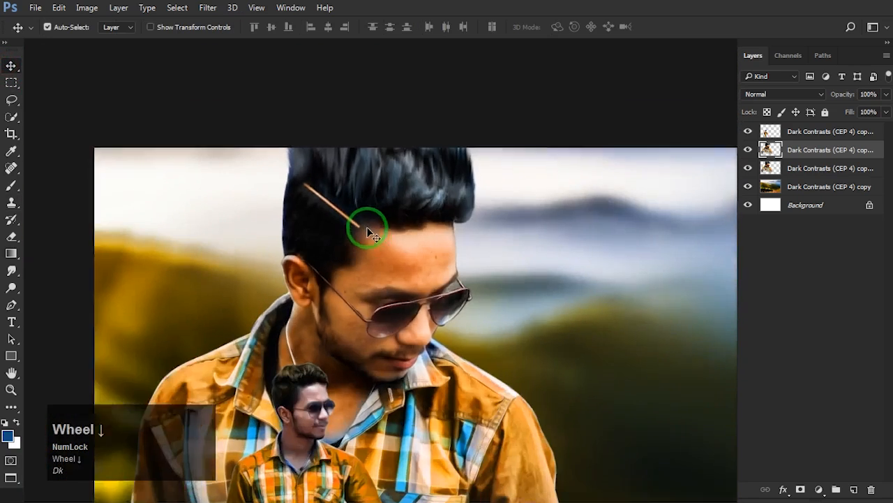
pyautogui.press('space')
pyautogui.scroll(-1, 380, 237)
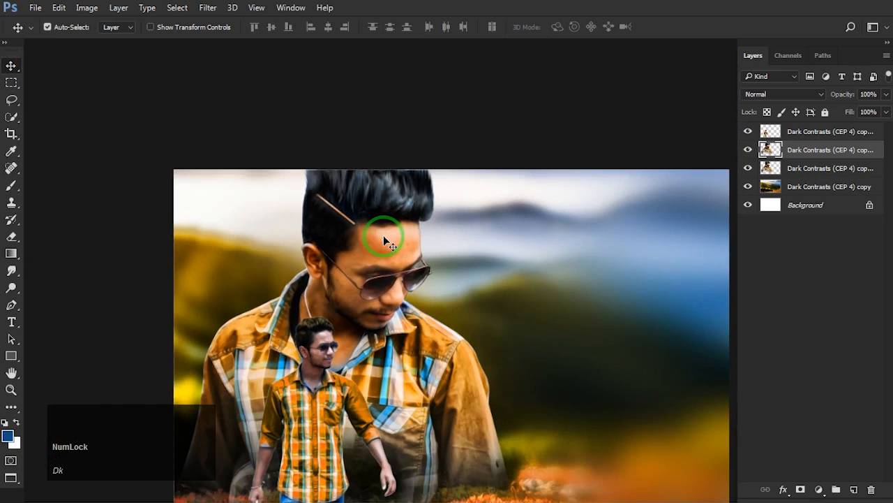
pyautogui.scroll(2, 371, 233)
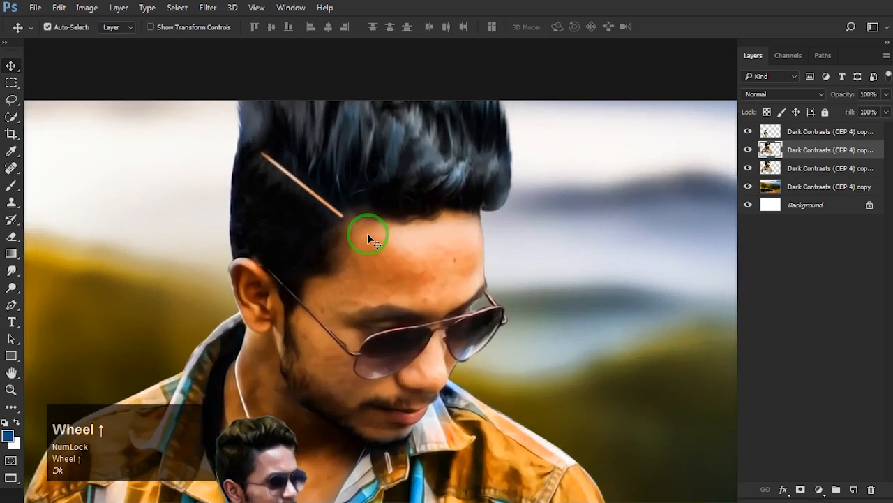
pyautogui.scroll(2, 368, 234)
pyautogui.press('space')
pyautogui.moveTo(357, 232); pyautogui.dragTo(362, 220)
pyautogui.scroll(2, 362, 235)
# Paint sampled skin color over the large man's forehead beside the hairline, using a 125 px soft Brush at 20% opacity.
pyautogui.press('space')
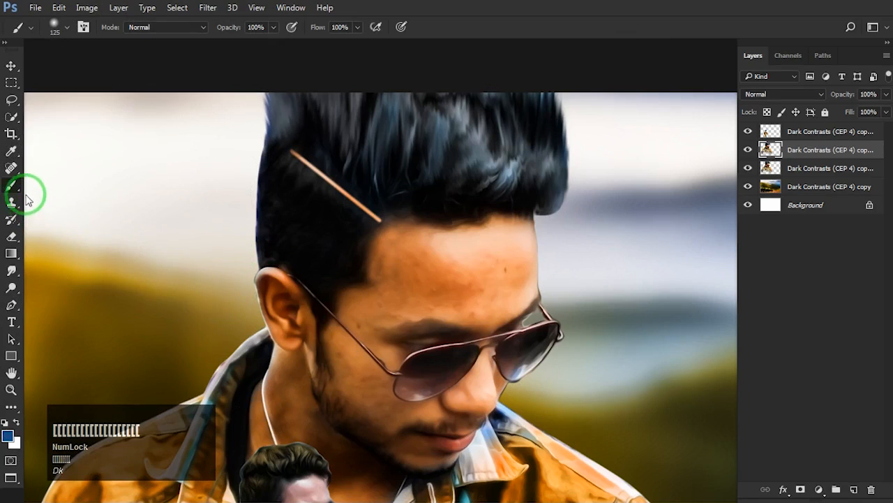
pyautogui.click(16, 188)
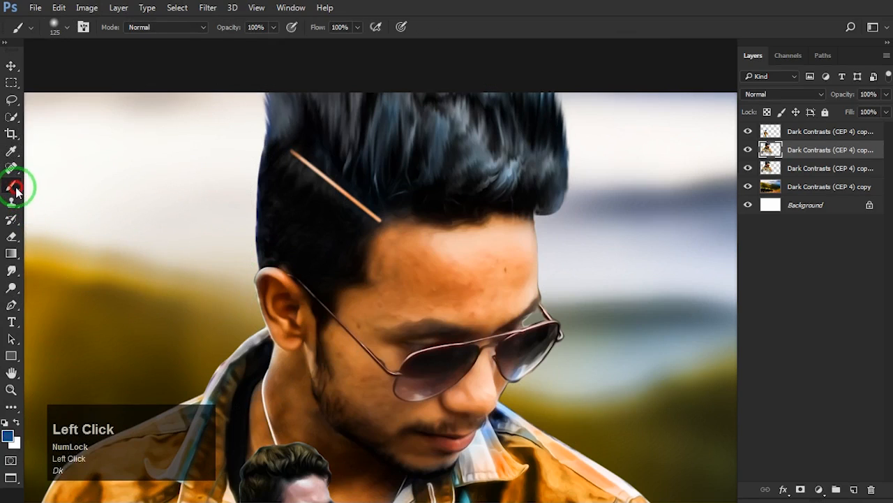
pyautogui.click(259, 27)
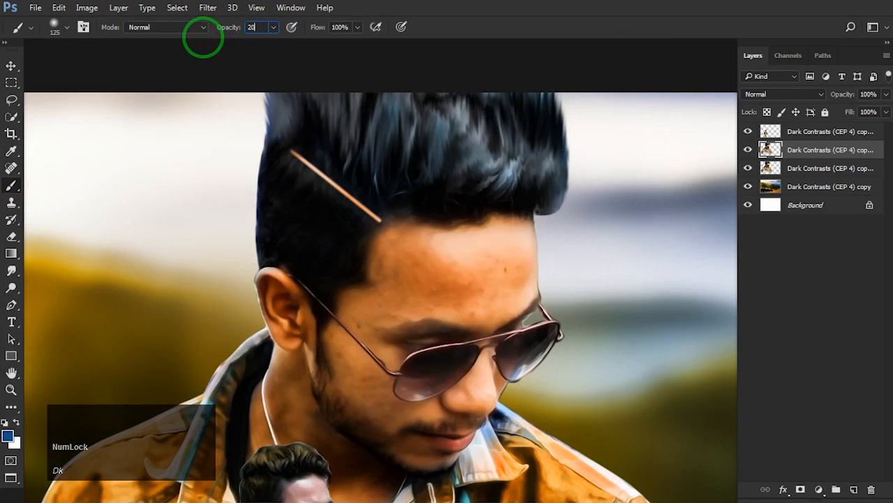
pyautogui.scroll(3, 394, 259)
pyautogui.keyDown('alt'); pyautogui.click(394, 259); pyautogui.keyUp('alt')
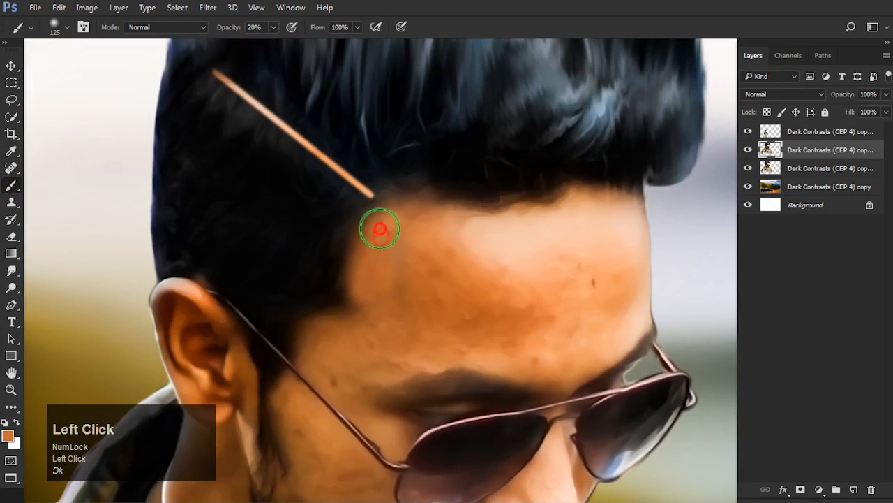
pyautogui.keyDown('alt'); pyautogui.click(414, 280); pyautogui.keyUp('alt')
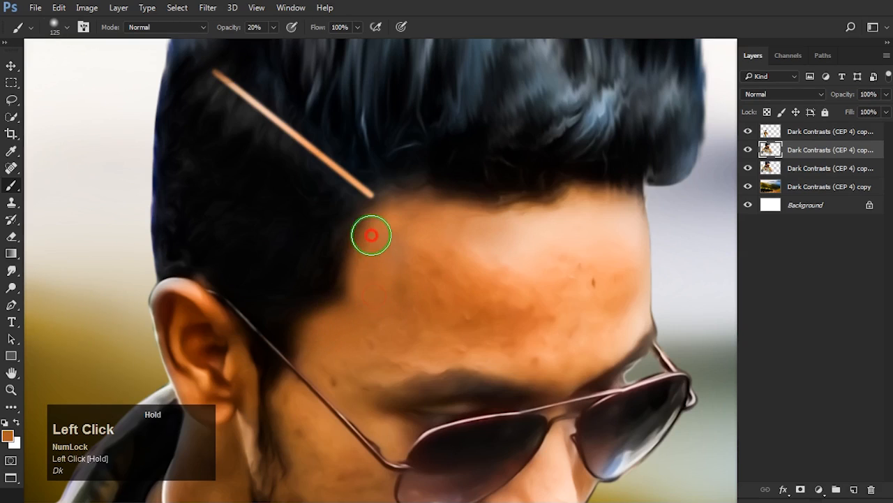
pyautogui.scroll(-3, 459, 211)
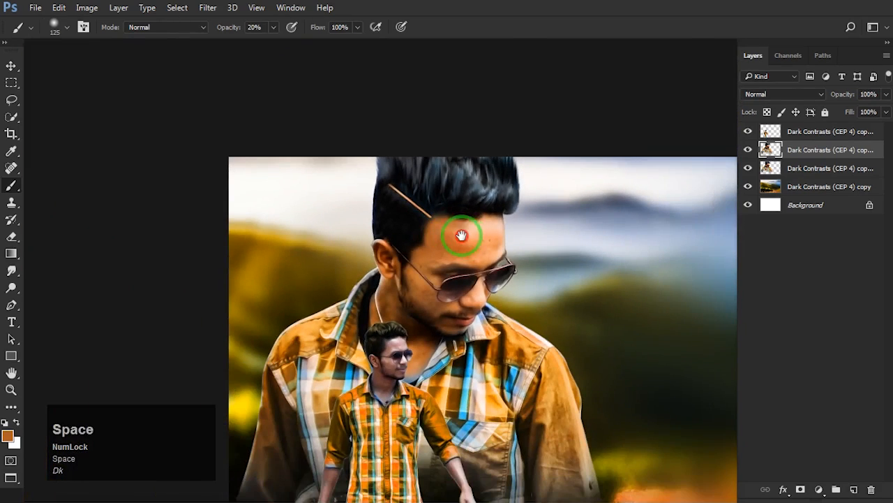
# Smooth the large man's cheek below the sunglasses arm by brushing over it at 20% opacity.
pyautogui.moveTo(462, 235); pyautogui.dragTo(428, 229)
pyautogui.scroll(3, 385, 290)
pyautogui.moveTo(385, 291); pyautogui.dragTo(382, 204)
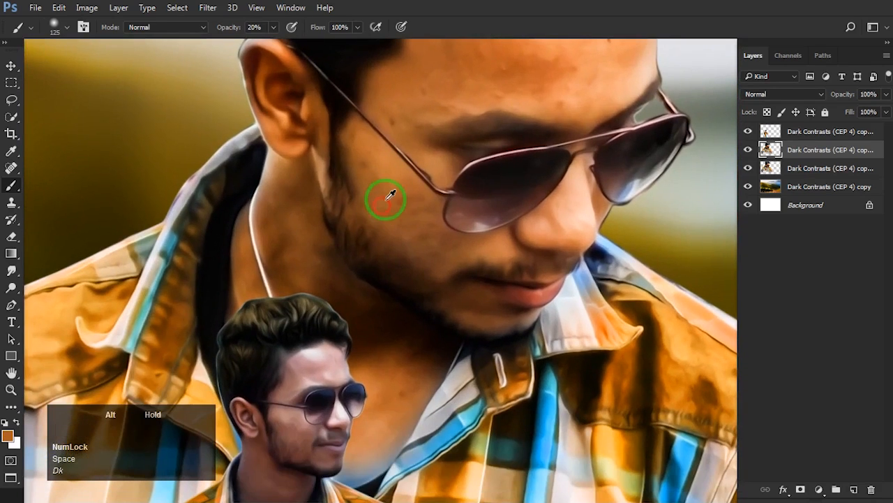
pyautogui.click(366, 163)
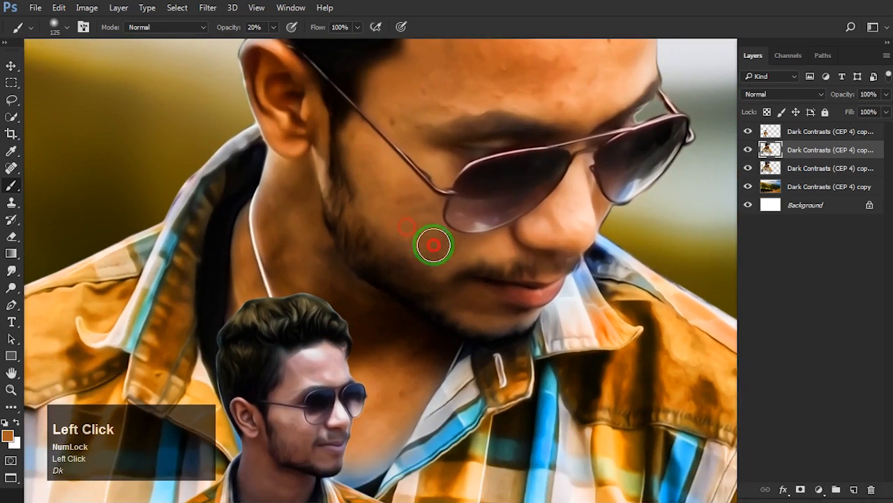
pyautogui.moveTo(405, 177); pyautogui.dragTo(398, 235)
# Paint out the blemishes on the large man's temple with skin color sampled from beside the eyebrow.
pyautogui.scroll(3, 398, 210)
pyautogui.keyDown('alt'); pyautogui.click(409, 179); pyautogui.keyUp('alt')
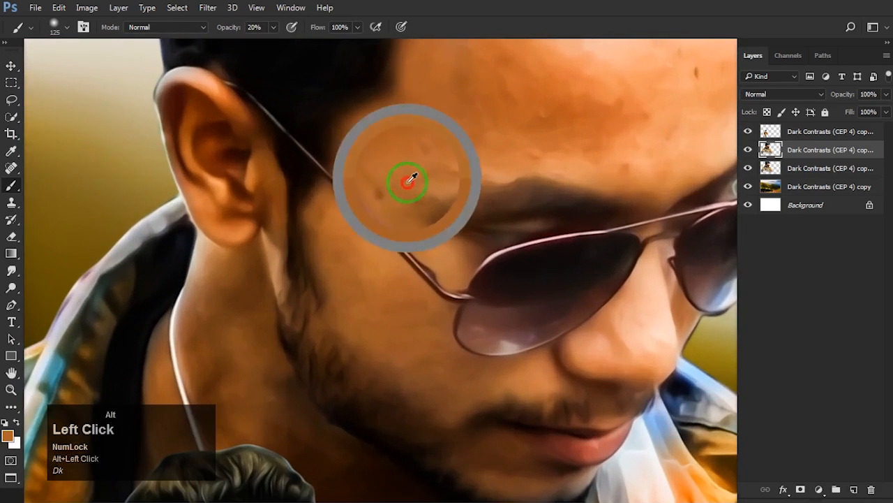
pyautogui.click(384, 188)
pyautogui.click(392, 196)
pyautogui.click(433, 150)
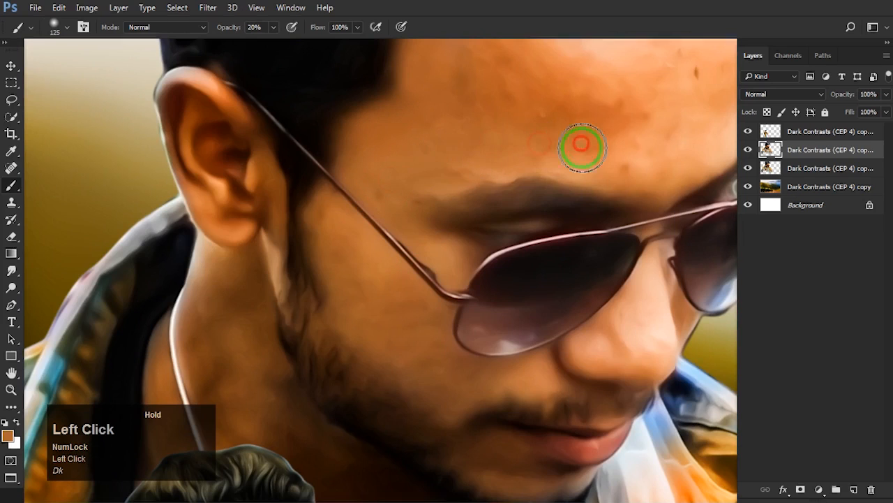
# Even out the large man's lower forehead above the eyebrows with brush strokes of nearby sampled skin color.
pyautogui.moveTo(598, 144); pyautogui.dragTo(478, 158)
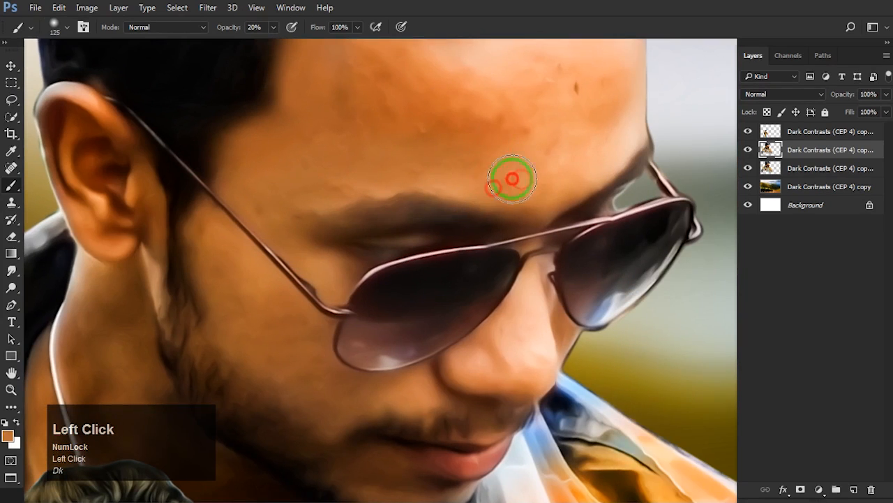
pyautogui.moveTo(530, 135); pyautogui.dragTo(524, 219)
pyautogui.keyDown('alt'); pyautogui.click(523, 211); pyautogui.keyUp('alt')
pyautogui.moveTo(461, 211); pyautogui.dragTo(427, 172)
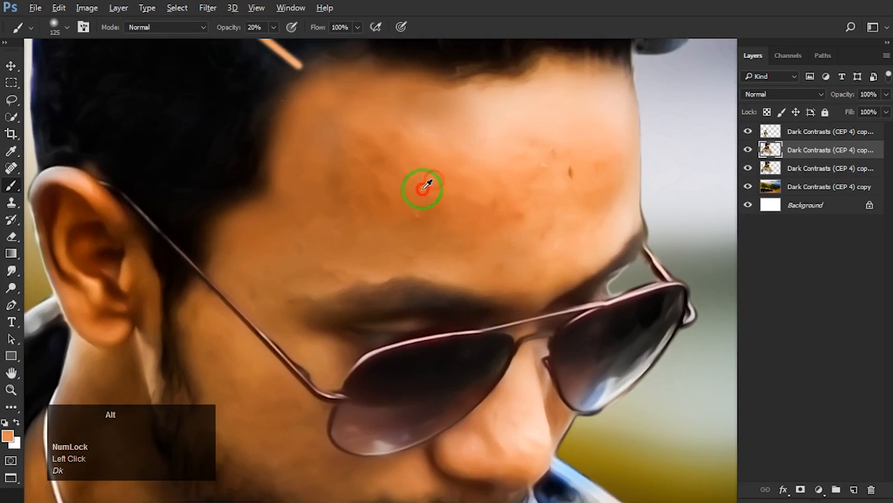
# Smooth the middle and upper forehead of the large man, covering the dark spots with repeatedly resampled skin tones.
pyautogui.moveTo(386, 148)
pyautogui.mouseDown()
pyautogui.moveTo(475, 122)
pyautogui.moveTo(475, 157)
pyautogui.moveTo(463, 169)
pyautogui.moveTo(509, 171)
pyautogui.moveTo(535, 148)
pyautogui.moveTo(482, 155)
pyautogui.moveTo(533, 132)
pyautogui.mouseUp()
pyautogui.hotkey('ctrl', 'alt', 'z')
pyautogui.keyDown('alt'); pyautogui.click(535, 163); pyautogui.keyUp('alt')
pyautogui.moveTo(471, 127); pyautogui.dragTo(556, 105)
pyautogui.keyDown('alt'); pyautogui.click(569, 206); pyautogui.keyUp('alt')
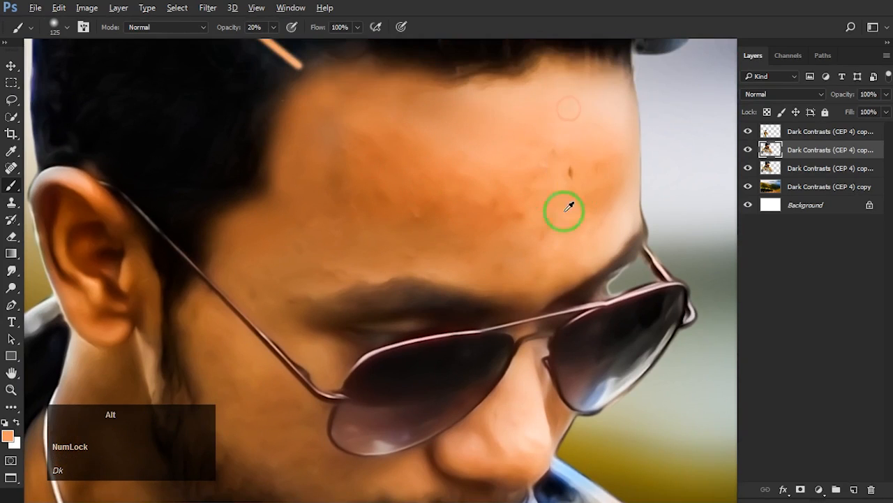
pyautogui.moveTo(561, 162); pyautogui.dragTo(571, 215)
pyautogui.moveTo(598, 181); pyautogui.dragTo(558, 227)
pyautogui.moveTo(584, 148)
pyautogui.mouseDown()
pyautogui.moveTo(569, 184)
pyautogui.moveTo(588, 219)
pyautogui.mouseUp()
pyautogui.moveTo(480, 230)
pyautogui.mouseDown()
pyautogui.moveTo(453, 215)
pyautogui.moveTo(364, 229)
pyautogui.mouseUp()
pyautogui.moveTo(489, 204); pyautogui.dragTo(403, 207)
pyautogui.scroll(-3, 437, 182)
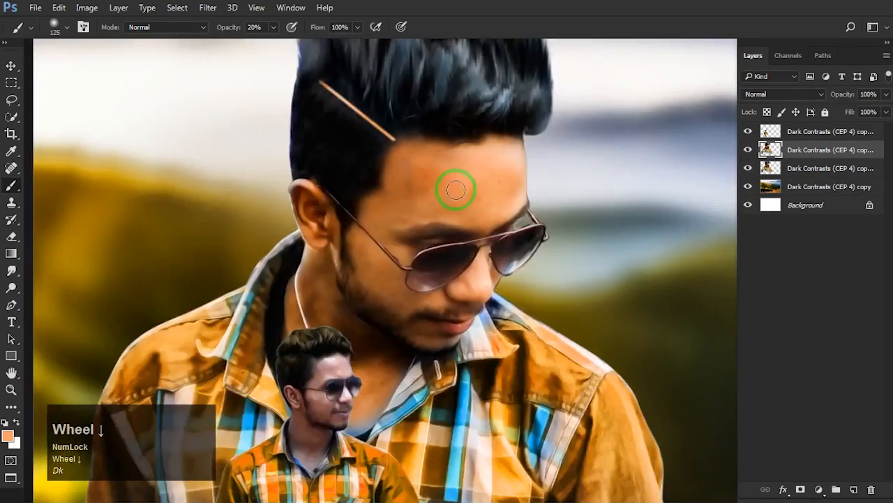
# Brush sampled dark beard color along the large man's sideburn and jaw, using the 125 px Brush at 20% opacity.
pyautogui.scroll(2, 393, 233)
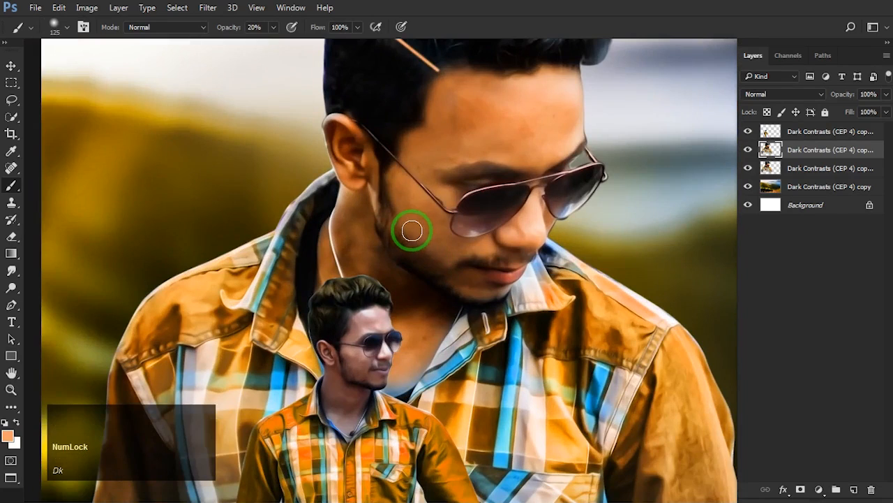
pyautogui.scroll(2, 412, 230)
pyautogui.keyDown('alt'); pyautogui.click(405, 200); pyautogui.keyUp('alt')
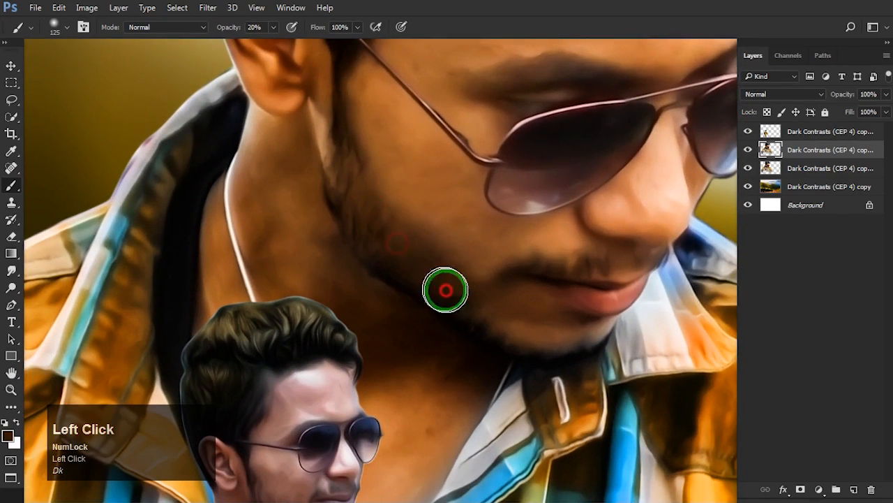
pyautogui.keyDown('alt'); pyautogui.click(398, 261); pyautogui.keyUp('alt')
pyautogui.moveTo(357, 191); pyautogui.dragTo(350, 167)
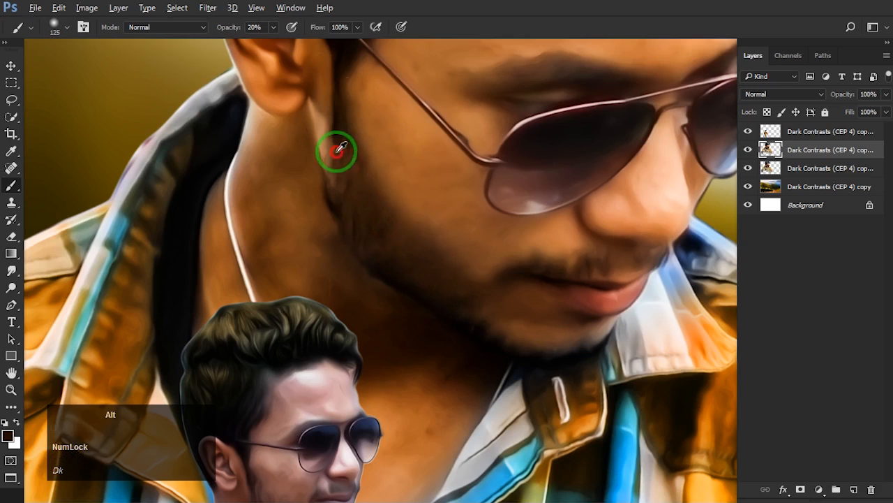
pyautogui.click(386, 259)
pyautogui.click(439, 293)
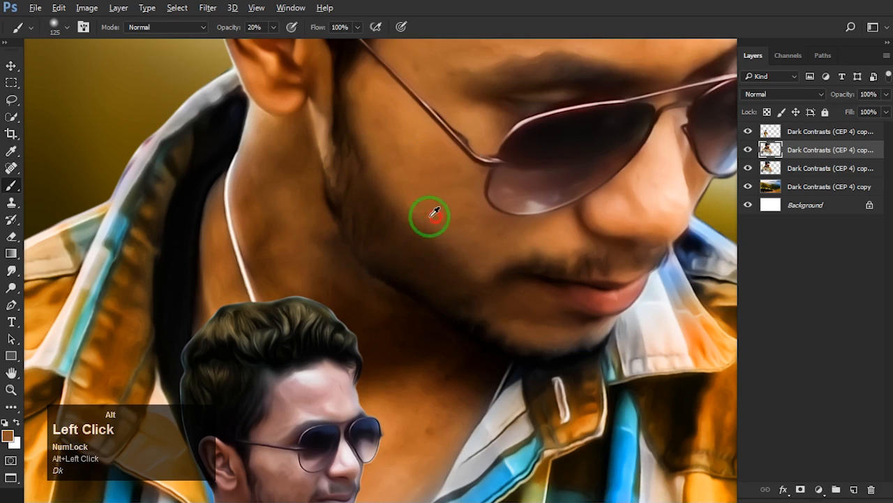
# Select the small man's layer and duplicate it.
pyautogui.scroll(-5, 489, 253)
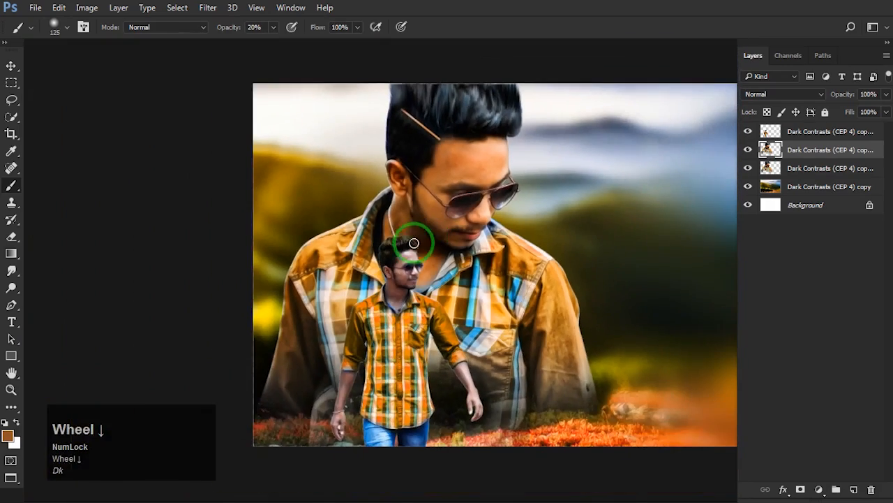
pyautogui.moveTo(414, 243); pyautogui.dragTo(416, 231)
pyautogui.scroll(-1, 414, 235)
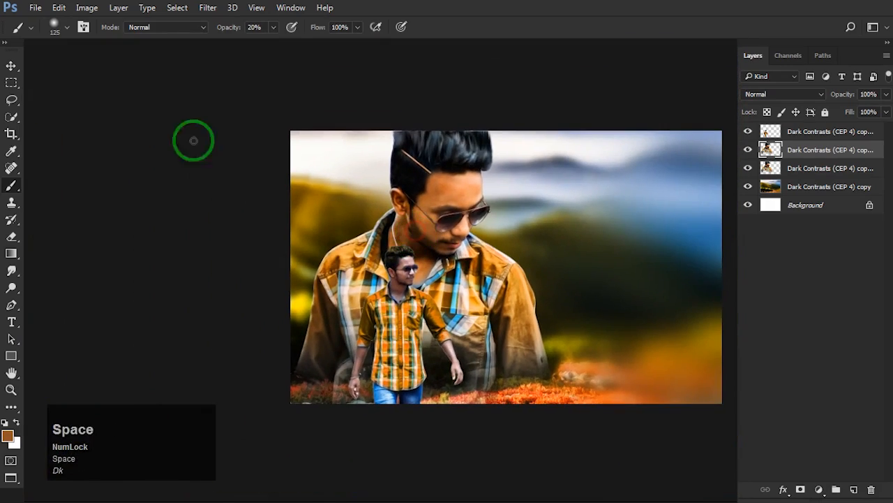
pyautogui.click(12, 66)
pyautogui.scroll(5, 413, 273)
pyautogui.click(395, 244)
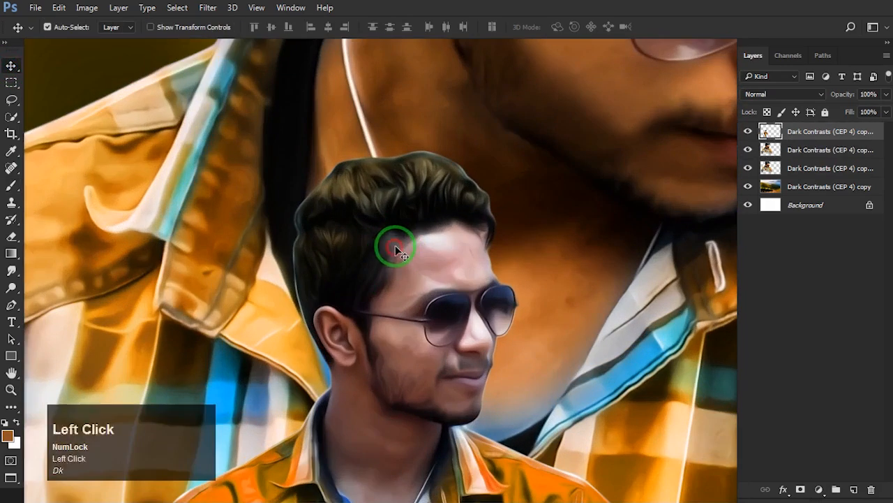
pyautogui.click(13, 275)
pyautogui.moveTo(788, 133); pyautogui.dragTo(853, 489)
# Smudge the small man's hair upward and outward at the back, using a 100 px scattered Smudge brush at 50% strength.
pyautogui.click(328, 193)
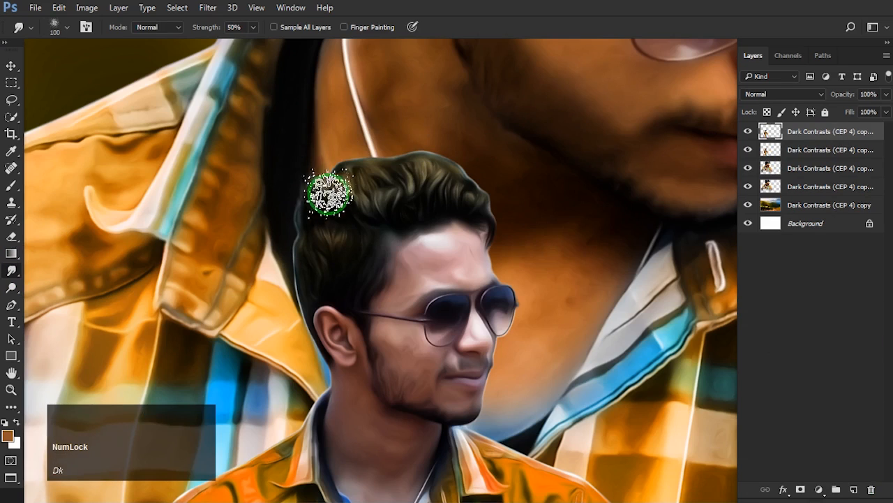
pyautogui.moveTo(329, 194); pyautogui.dragTo(365, 119)
pyautogui.moveTo(411, 185); pyautogui.dragTo(454, 150)
pyautogui.moveTo(478, 188); pyautogui.dragTo(464, 116)
pyautogui.moveTo(318, 181); pyautogui.dragTo(254, 188)
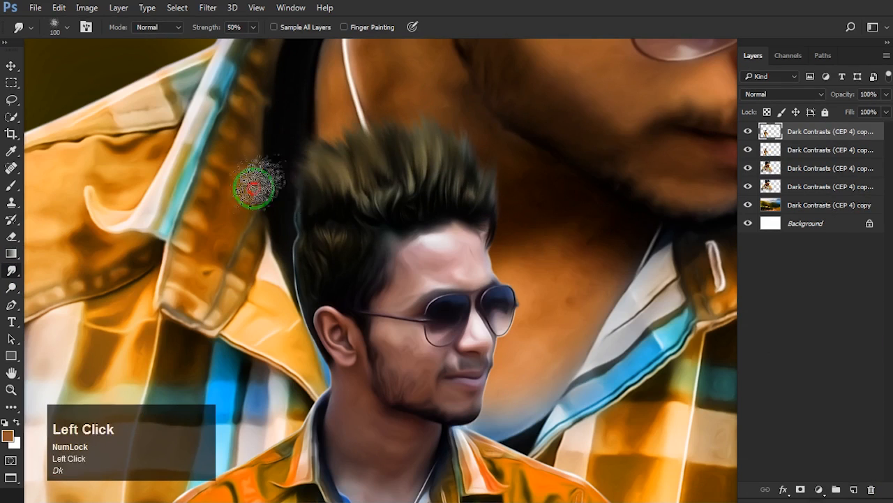
pyautogui.moveTo(287, 230); pyautogui.dragTo(234, 155)
pyautogui.moveTo(298, 188); pyautogui.dragTo(242, 179)
pyautogui.moveTo(322, 167); pyautogui.dragTo(309, 104)
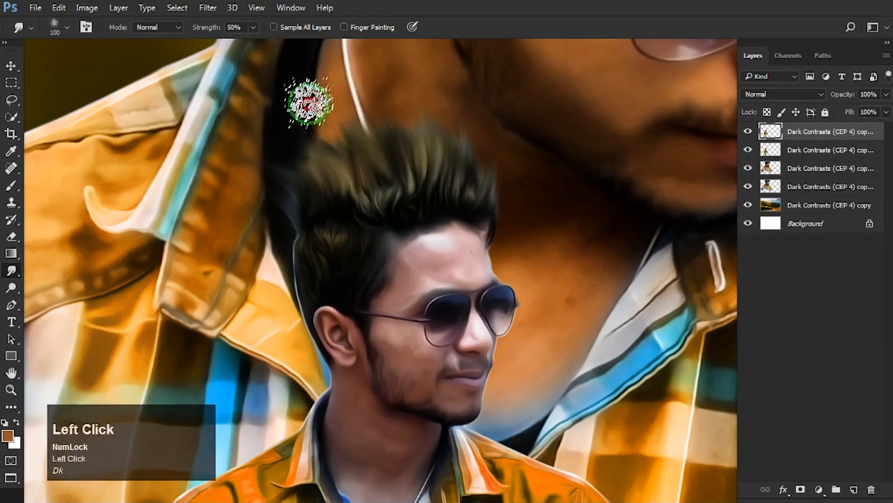
# Clone a thin skin-toned parting line from the small man's hairline back through his side hair with a 7 px Clone Stamp.
pyautogui.scroll(-5, 356, 261)
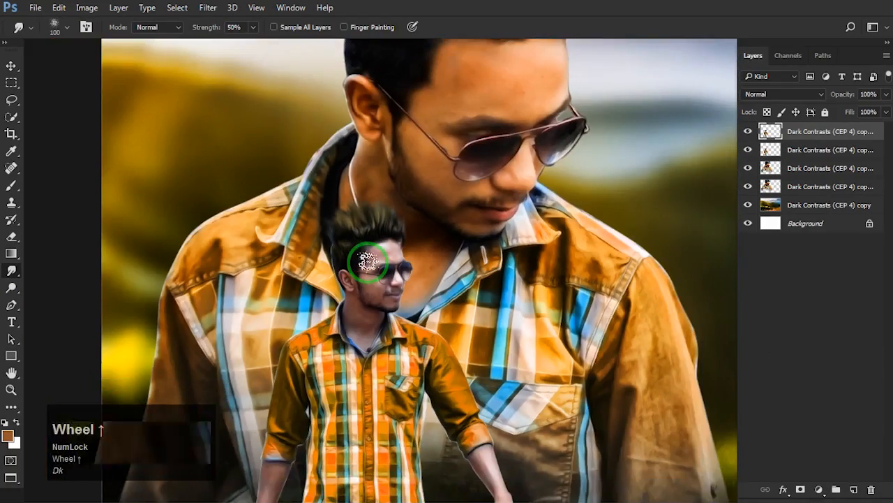
pyautogui.scroll(5, 368, 261)
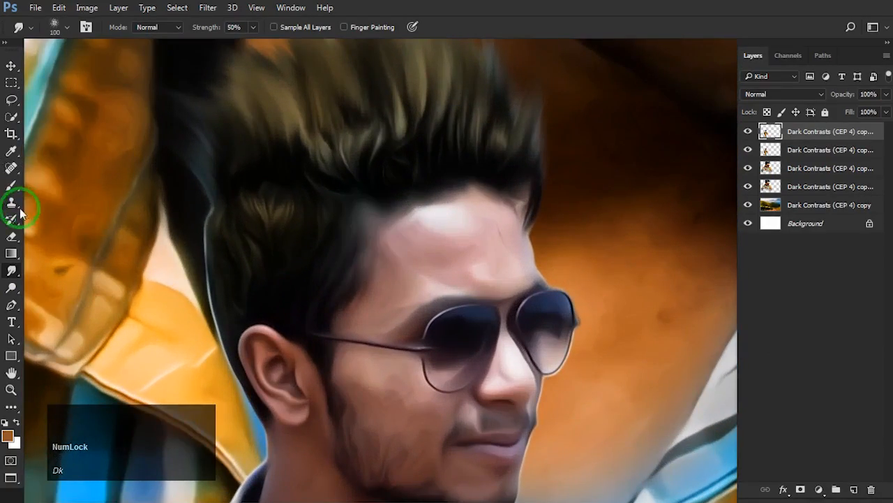
pyautogui.click(15, 204)
pyautogui.click(300, 212)
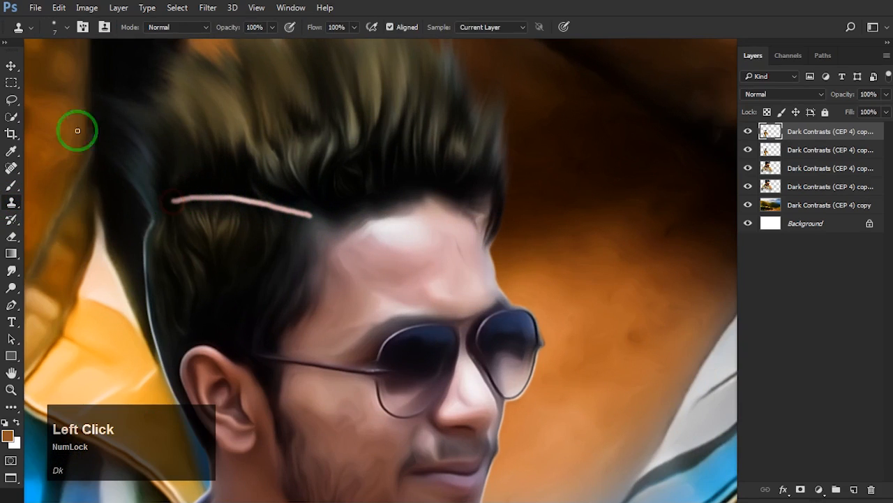
pyautogui.click(11, 67)
pyautogui.scroll(-6, 374, 284)
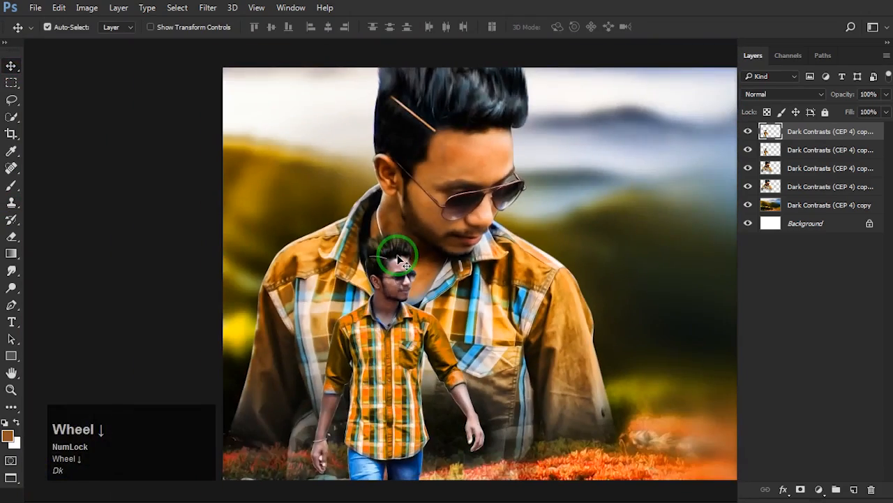
# Paint sampled dark color over the small man's side beard on the cheek, using a 40 px Brush at 20% opacity.
pyautogui.click(432, 224)
pyautogui.scroll(4, 432, 225)
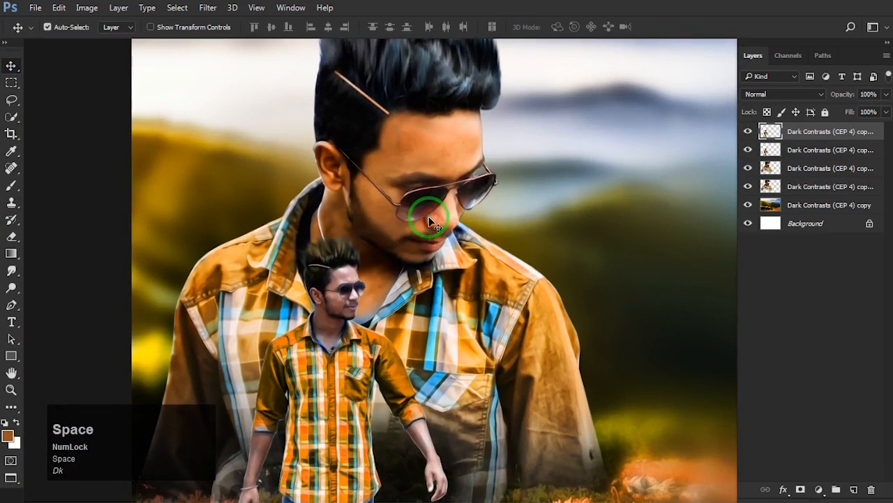
pyautogui.scroll(-3, 429, 220)
pyautogui.moveTo(435, 217); pyautogui.dragTo(424, 210)
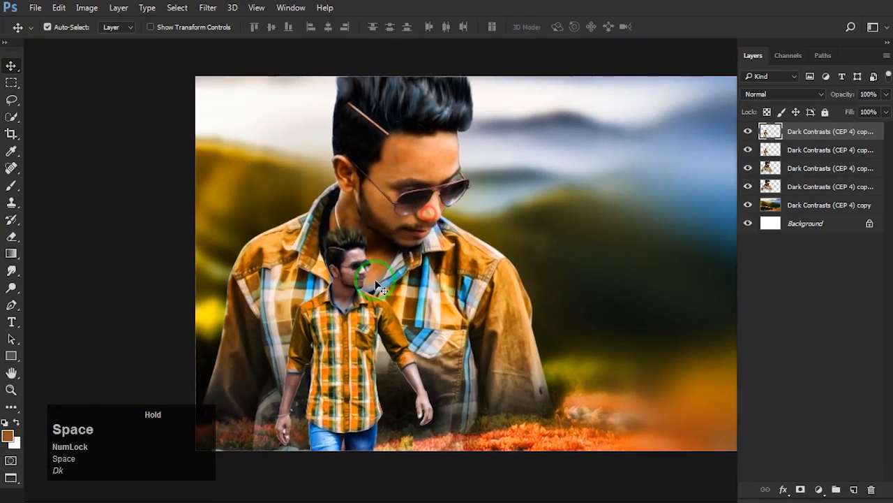
pyautogui.scroll(5, 338, 280)
pyautogui.scroll(5, 338, 282)
pyautogui.moveTo(347, 279); pyautogui.dragTo(348, 248)
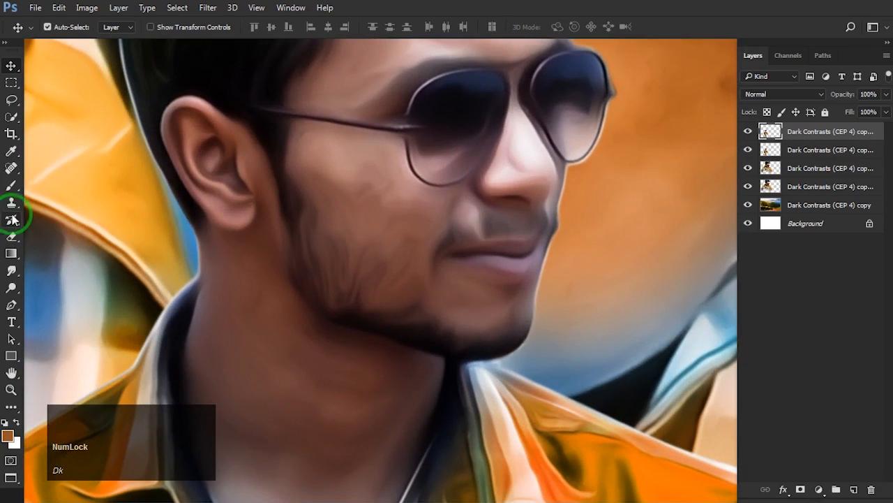
pyautogui.click(9, 186)
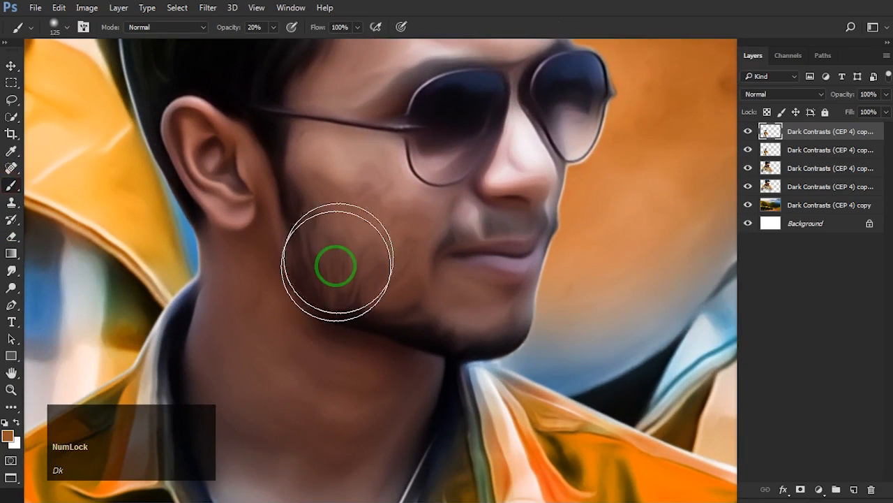
pyautogui.keyDown('alt'); pyautogui.click(294, 215); pyautogui.keyUp('alt')
pyautogui.press('[')
pyautogui.press('[')
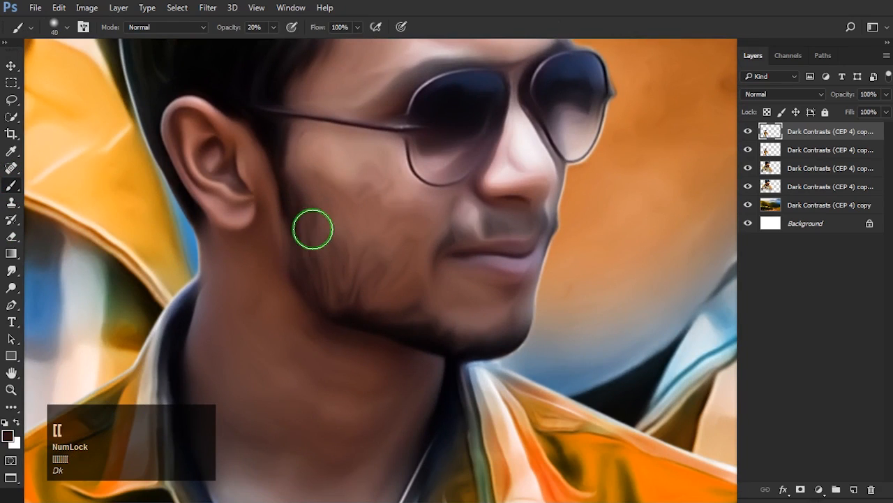
pyautogui.moveTo(313, 229)
pyautogui.mouseDown()
pyautogui.moveTo(344, 278)
pyautogui.moveTo(321, 266)
pyautogui.moveTo(297, 211)
pyautogui.moveTo(345, 305)
pyautogui.moveTo(322, 286)
pyautogui.moveTo(307, 227)
pyautogui.moveTo(367, 273)
pyautogui.mouseUp()
# Fill in the small man's beard down to the jawline with dark tones resampled from the sideburn and chin edge.
pyautogui.keyDown('alt'); pyautogui.click(294, 210); pyautogui.keyUp('alt')
pyautogui.keyDown('alt'); pyautogui.click(296, 209); pyautogui.keyUp('alt')
pyautogui.keyDown('alt'); pyautogui.click(345, 307); pyautogui.keyUp('alt')
pyautogui.click(321, 248)
pyautogui.keyDown('alt'); pyautogui.click(307, 229); pyautogui.keyUp('alt')
pyautogui.click(350, 280)
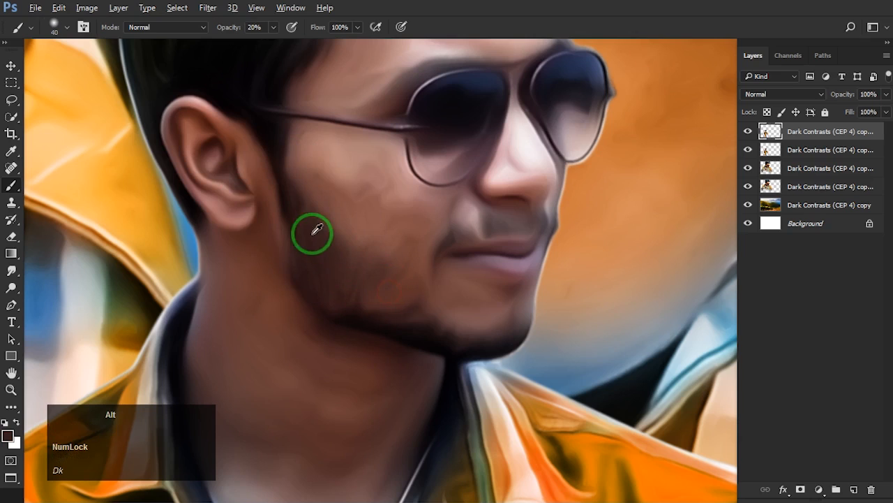
pyautogui.keyDown('alt'); pyautogui.click(286, 206); pyautogui.keyUp('alt')
pyautogui.click(396, 284)
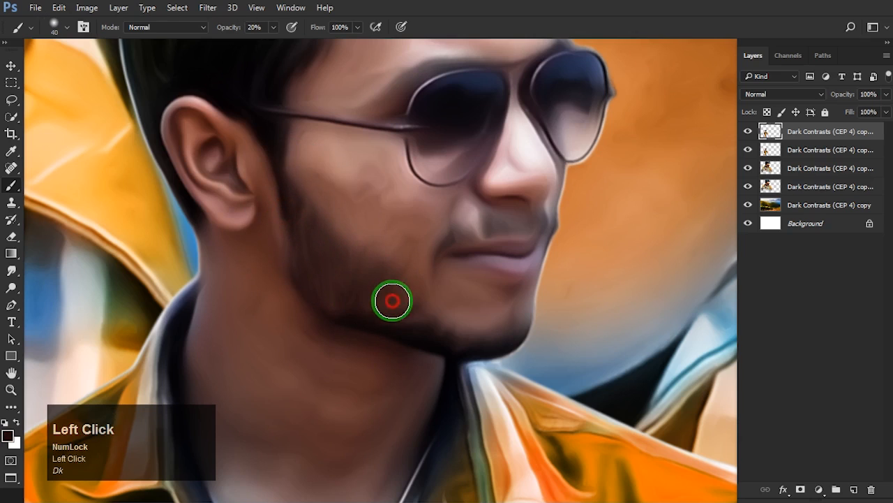
# Darken the small man's beard across the lower cheek, chin and sideburn with resampled dark tones, using a 40 px Brush at 20% opacity.
pyautogui.keyDown('alt'); pyautogui.click(336, 264); pyautogui.keyUp('alt')
pyautogui.click(405, 287)
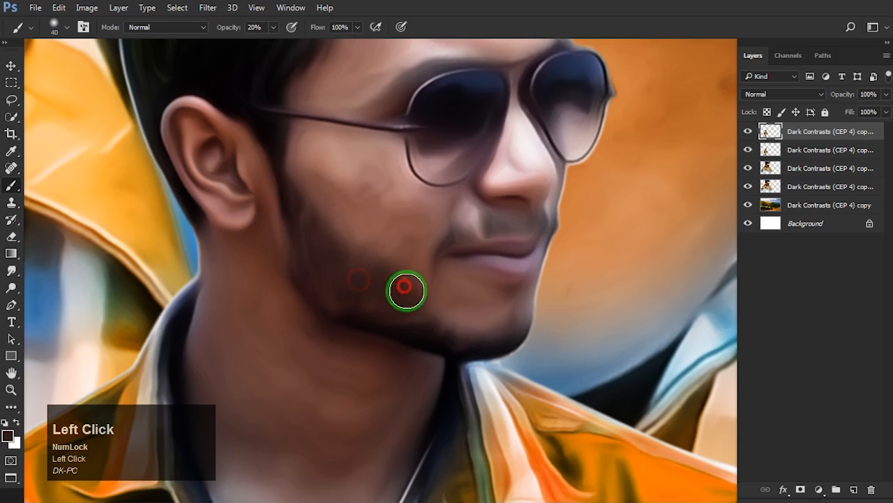
pyautogui.click(450, 332)
pyautogui.keyDown('alt'); pyautogui.click(331, 273); pyautogui.keyUp('alt')
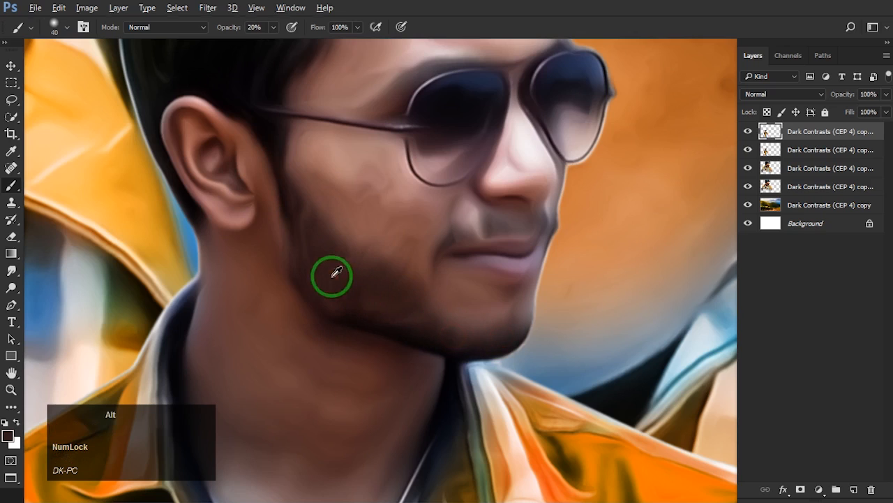
pyautogui.click(325, 287)
pyautogui.keyDown('alt'); pyautogui.click(284, 201); pyautogui.keyUp('alt')
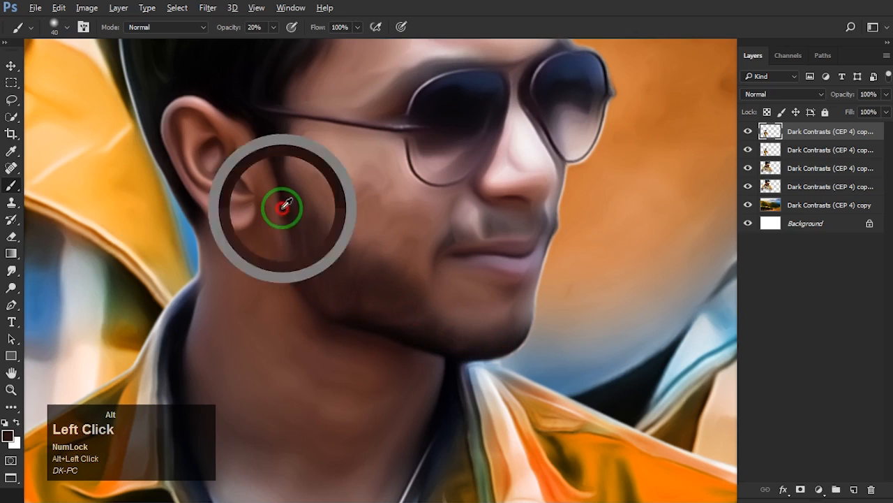
pyautogui.click(307, 268)
pyautogui.click(297, 219)
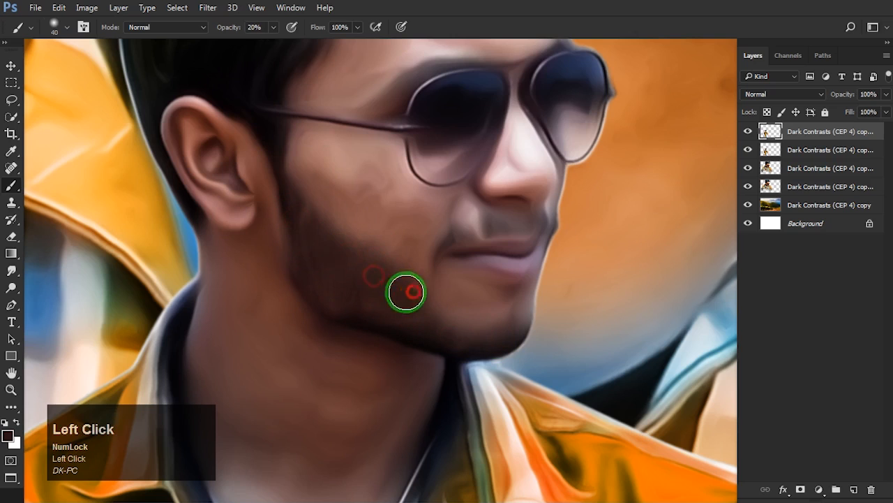
# Clone dark beard texture from the mouth corner across the small man's upper lip as a moustache, using a 30 px Clone Stamp.
pyautogui.scroll(-3, 395, 293)
pyautogui.scroll(4, 454, 259)
pyautogui.keyDown('alt'); pyautogui.click(433, 248); pyautogui.keyUp('alt')
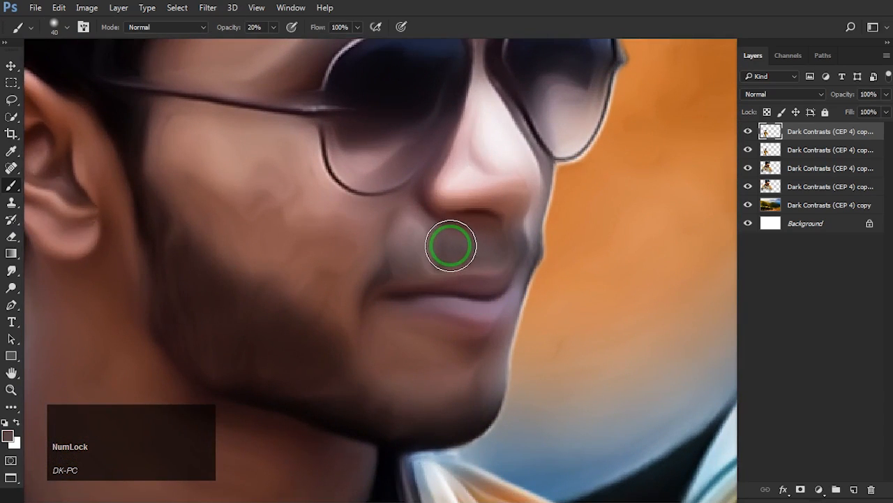
pyautogui.press('s')
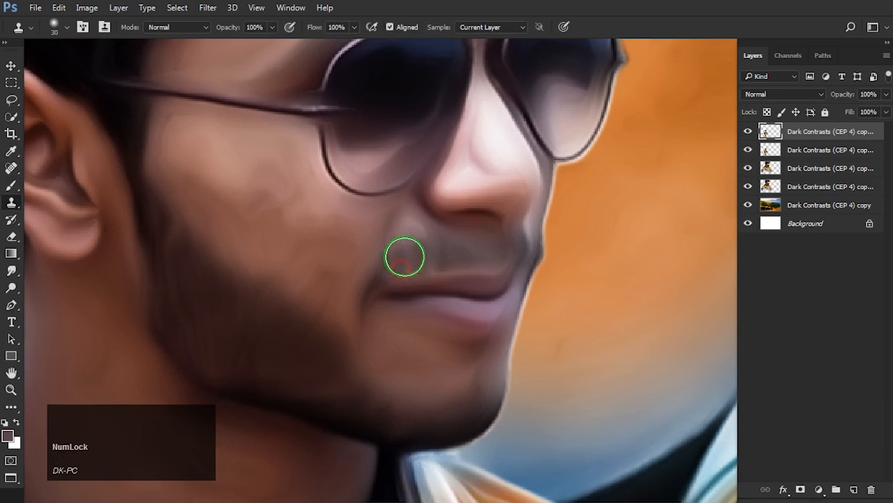
pyautogui.keyDown('alt'); pyautogui.click(378, 274); pyautogui.keyUp('alt')
pyautogui.moveTo(413, 259); pyautogui.dragTo(445, 253)
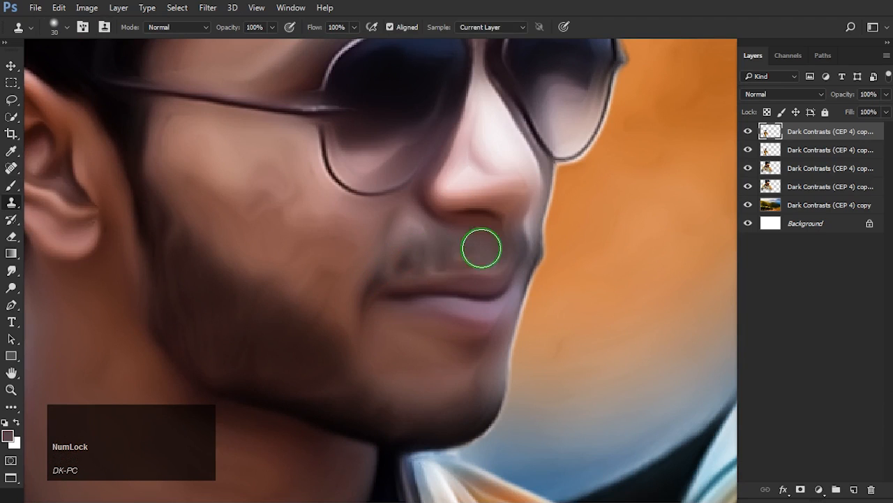
# Merge all the layers, including the background, into one layer and duplicate it.
pyautogui.click(10, 65)
pyautogui.scroll(-10, 451, 249)
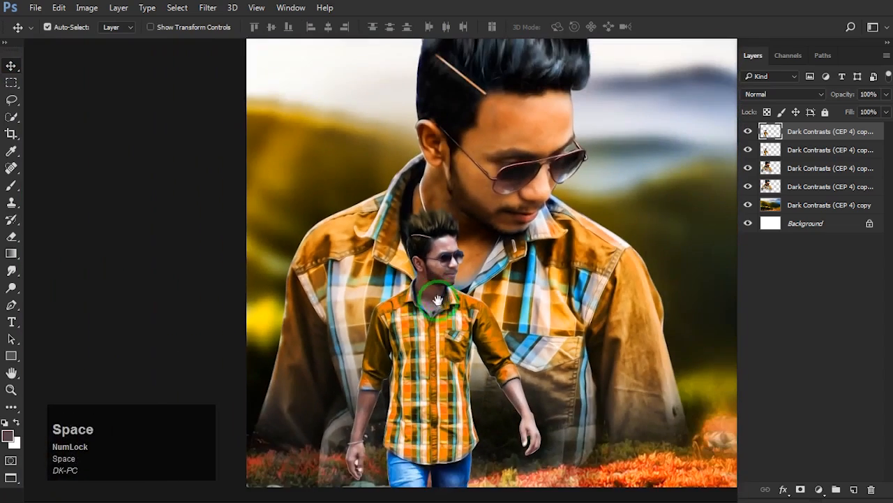
pyautogui.moveTo(438, 300); pyautogui.dragTo(409, 299)
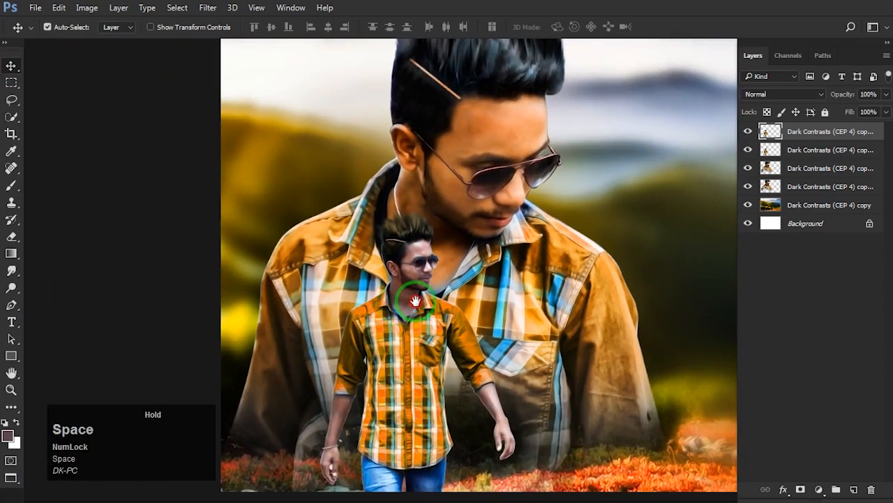
pyautogui.scroll(-3, 409, 297)
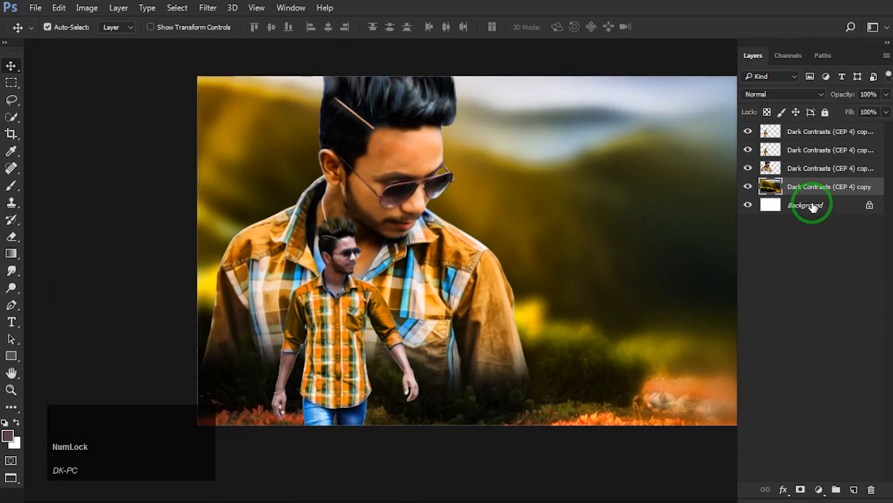
pyautogui.click(813, 206)
pyautogui.keyDown('shift'); pyautogui.click(808, 131); pyautogui.keyUp('shift')
pyautogui.rightClick(808, 131)
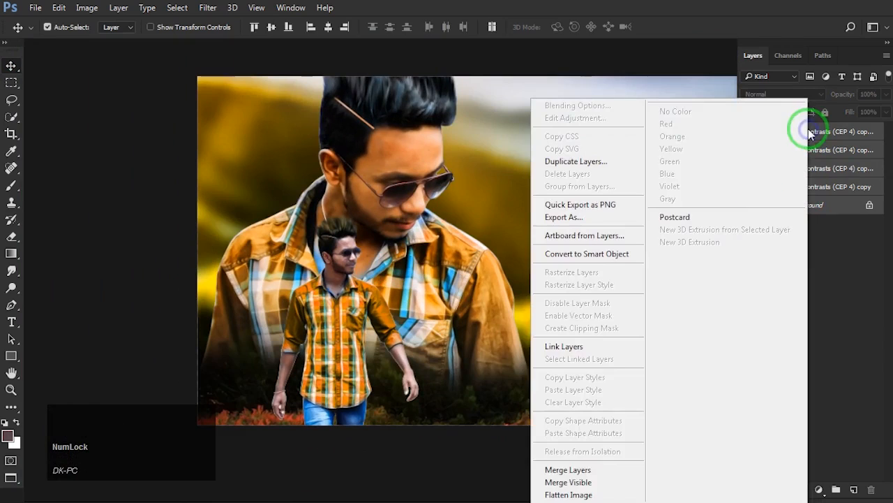
pyautogui.click(569, 470)
pyautogui.scroll(-2, 488, 259)
pyautogui.moveTo(817, 148); pyautogui.dragTo(854, 489)
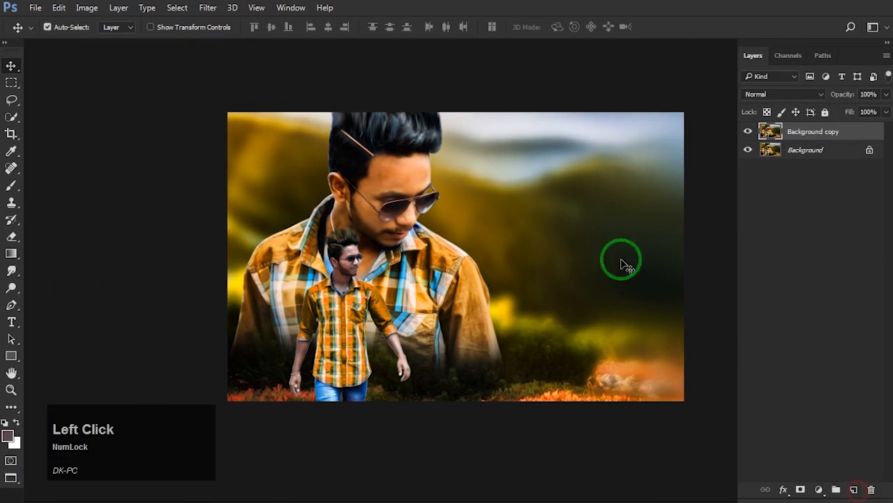
# Apply Camera Raw basic adjustments to the duplicate: Exposure +0.80, Contrast +59, Highlights -40, Clarity +60 and Temperature -18.
pyautogui.click(208, 9)
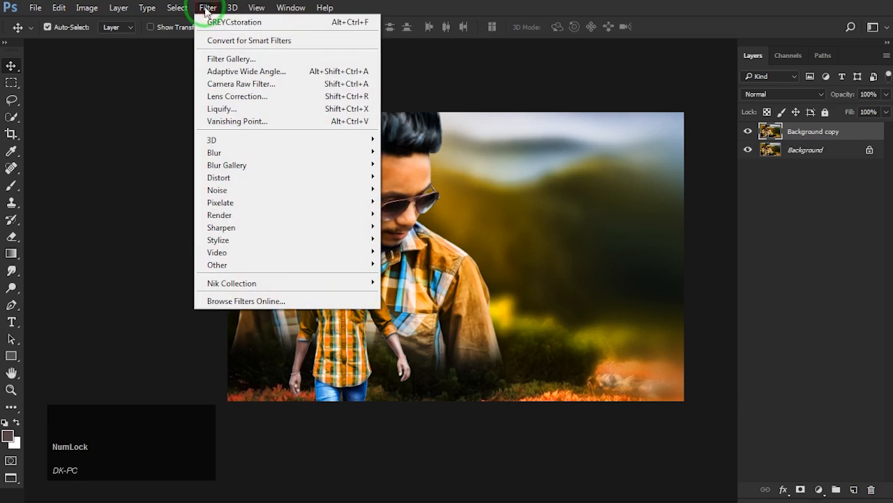
pyautogui.click(240, 85)
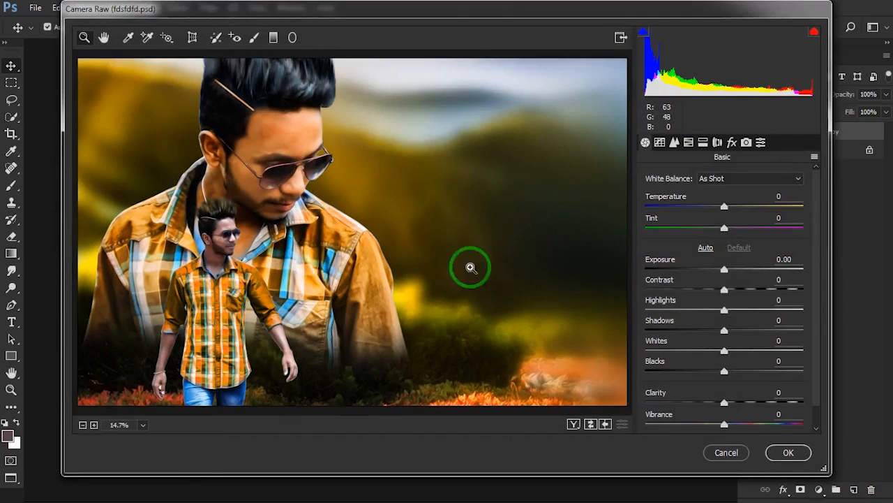
pyautogui.moveTo(726, 268); pyautogui.dragTo(770, 289)
pyautogui.moveTo(725, 309); pyautogui.dragTo(693, 309)
pyautogui.moveTo(724, 403); pyautogui.dragTo(777, 402)
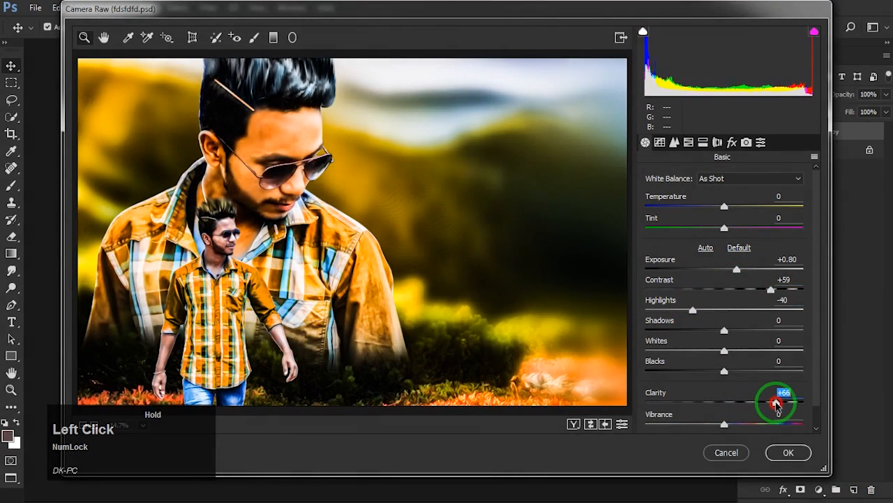
pyautogui.moveTo(714, 208); pyautogui.dragTo(710, 202)
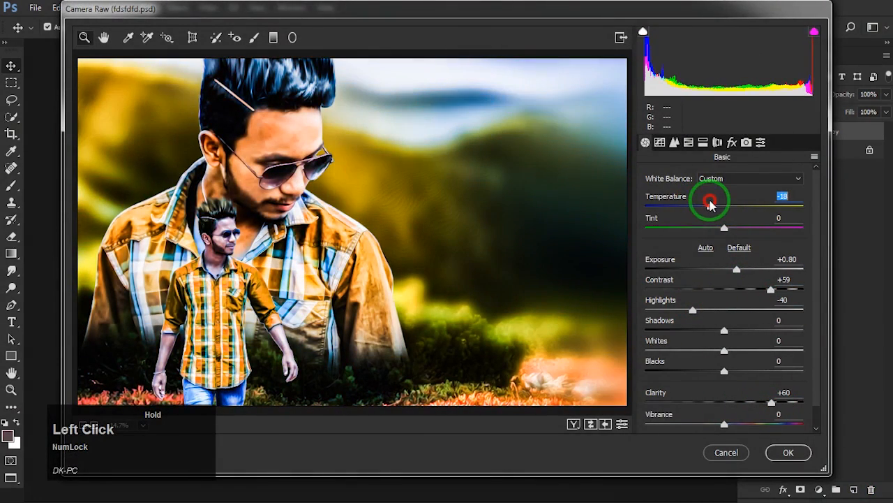
pyautogui.moveTo(816, 392); pyautogui.dragTo(820, 414)
pyautogui.moveTo(724, 422)
pyautogui.mouseDown()
pyautogui.moveTo(744, 423)
pyautogui.moveTo(723, 417)
pyautogui.mouseUp()
# Shift the HSL hues so the green landscape turns more yellow, and lower the Aquas hue strongly.
pyautogui.click(686, 140)
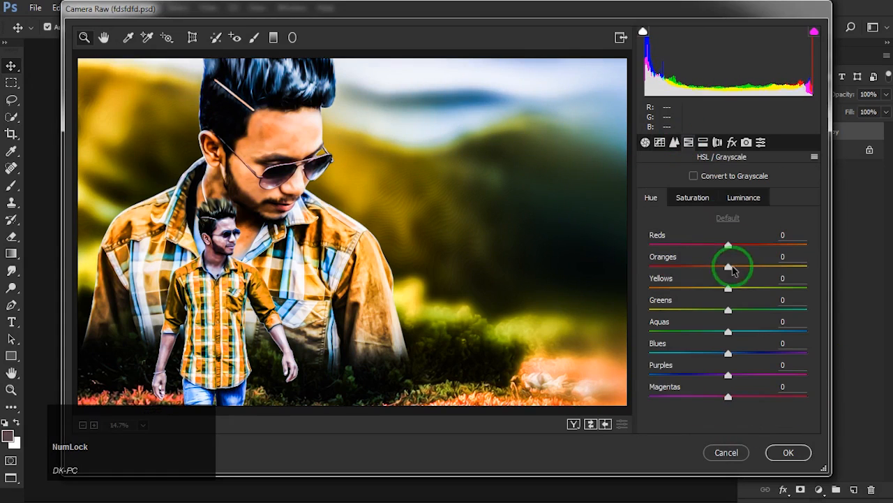
pyautogui.moveTo(730, 266); pyautogui.dragTo(658, 302)
pyautogui.doubleClick(697, 265)
pyautogui.moveTo(729, 332); pyautogui.dragTo(653, 323)
# Darken the image corners with a strong negative Lens Corrections vignette and adjust its midpoint.
pyautogui.click(732, 143)
pyautogui.click(718, 143)
pyautogui.moveTo(816, 307); pyautogui.dragTo(804, 367)
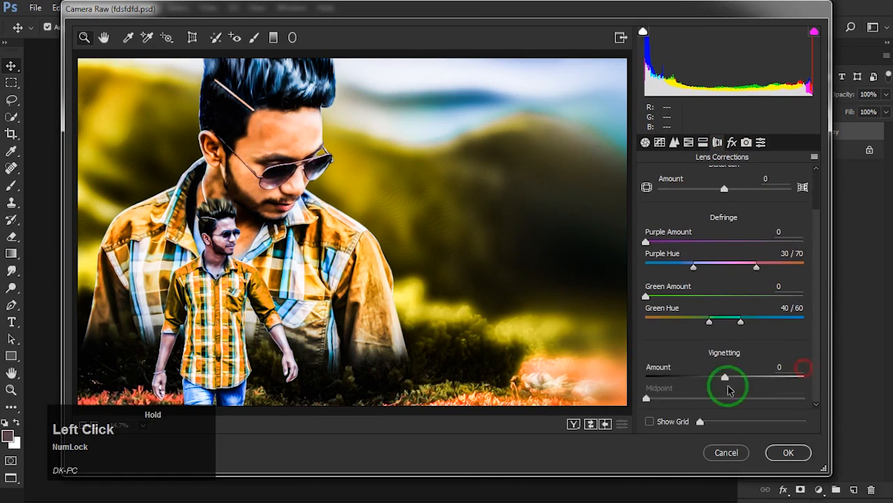
pyautogui.moveTo(724, 377); pyautogui.dragTo(654, 377)
pyautogui.moveTo(725, 399); pyautogui.dragTo(714, 397)
# Reshape the RGB point tone curve around the midtones and apply the Camera Raw adjustments.
pyautogui.click(660, 142)
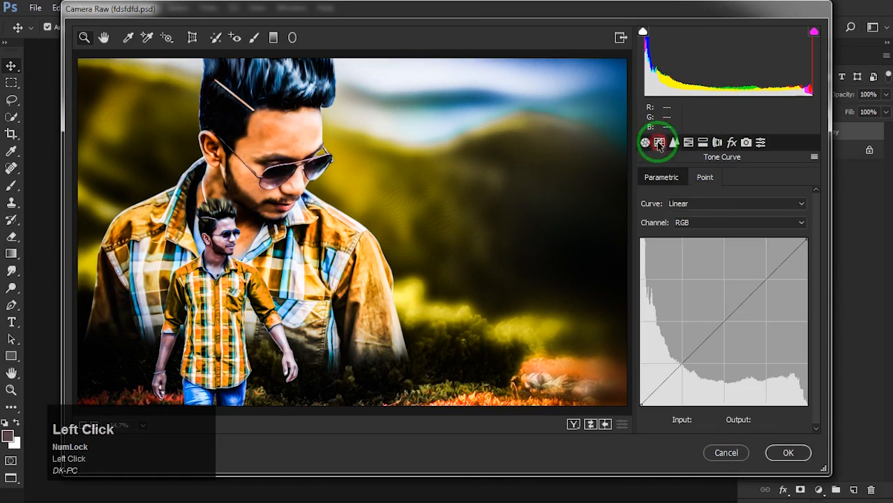
pyautogui.click(645, 143)
pyautogui.click(659, 142)
pyautogui.moveTo(694, 291); pyautogui.dragTo(730, 323)
pyautogui.click(775, 453)
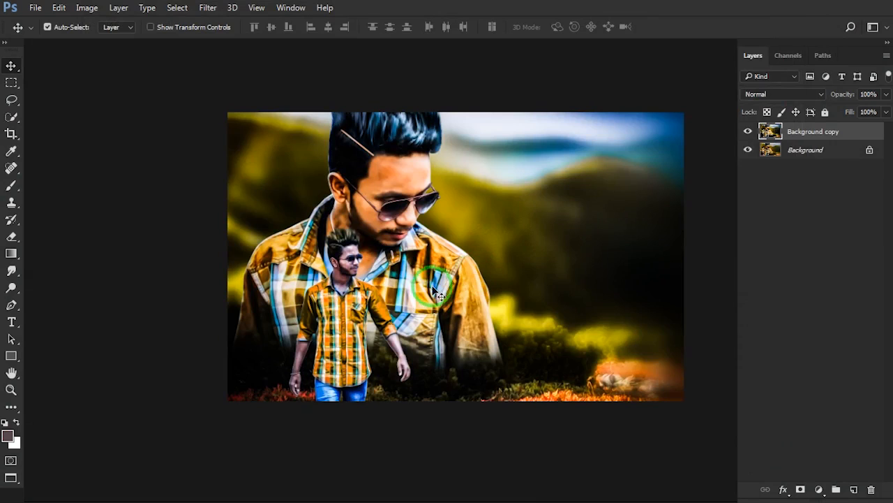
# Toggle the duplicate layer's visibility to compare the image before and after the Camera Raw grading.
pyautogui.scroll(2, 407, 281)
pyautogui.moveTo(427, 255); pyautogui.dragTo(385, 255)
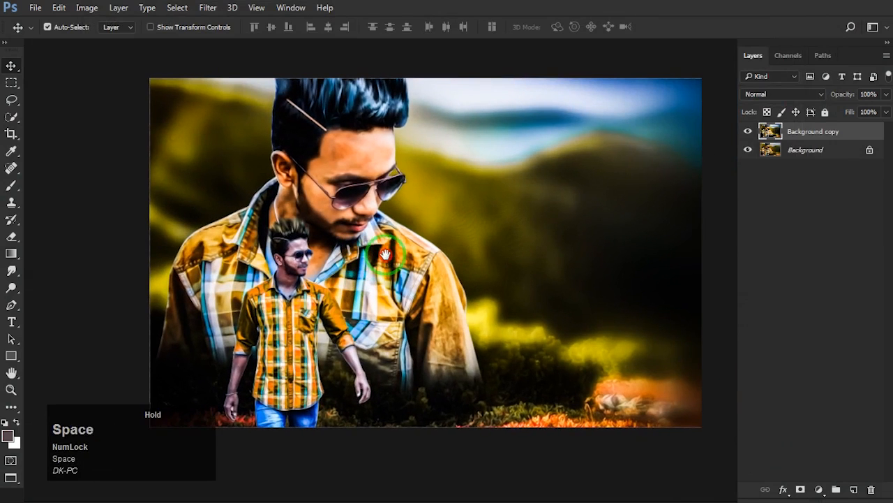
pyautogui.click(749, 132)
pyautogui.click(748, 132)
pyautogui.click(748, 132)
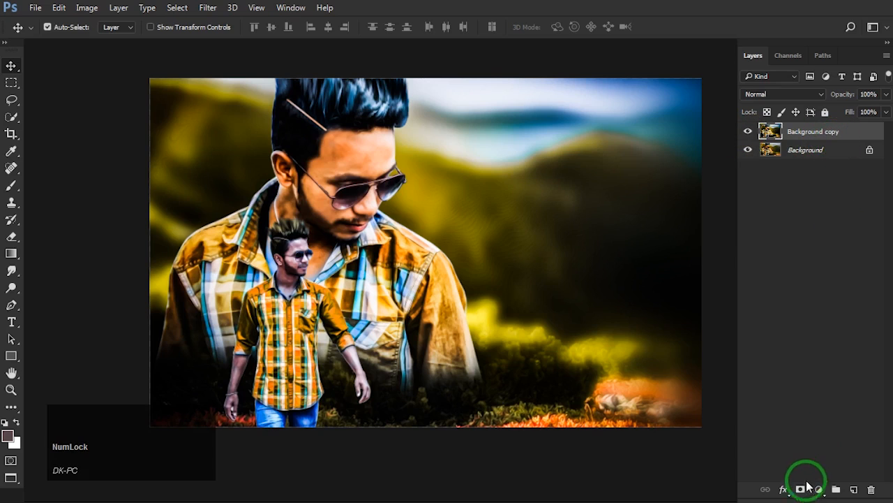
# Add a Gradient Fill layer above the graded copy, using the last preset that fades from transparent to dark gray.
pyautogui.click(820, 490)
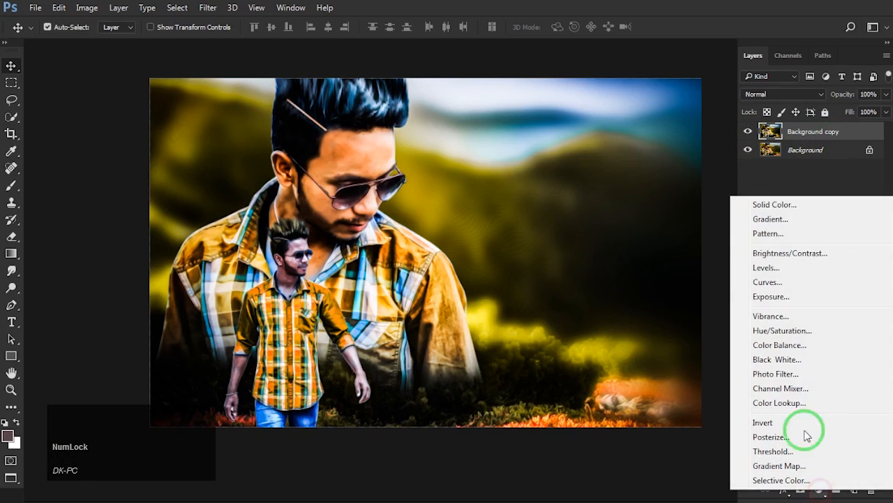
pyautogui.click(771, 220)
pyautogui.click(754, 174)
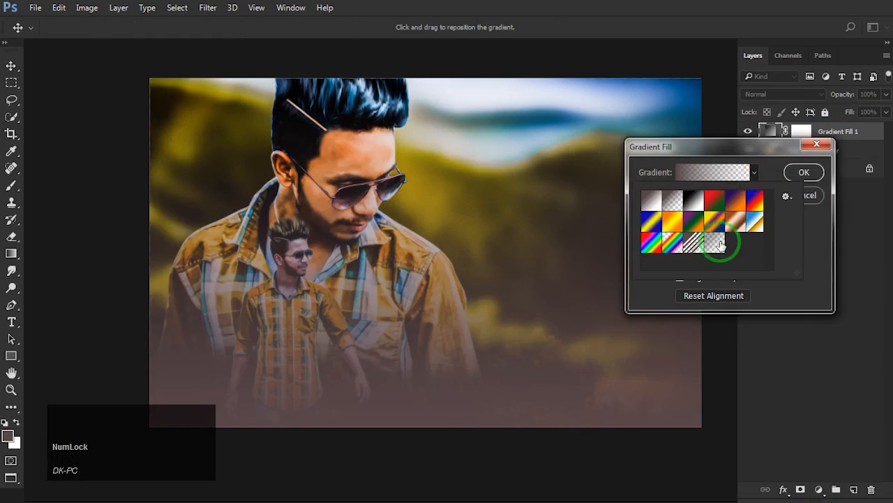
pyautogui.click(715, 244)
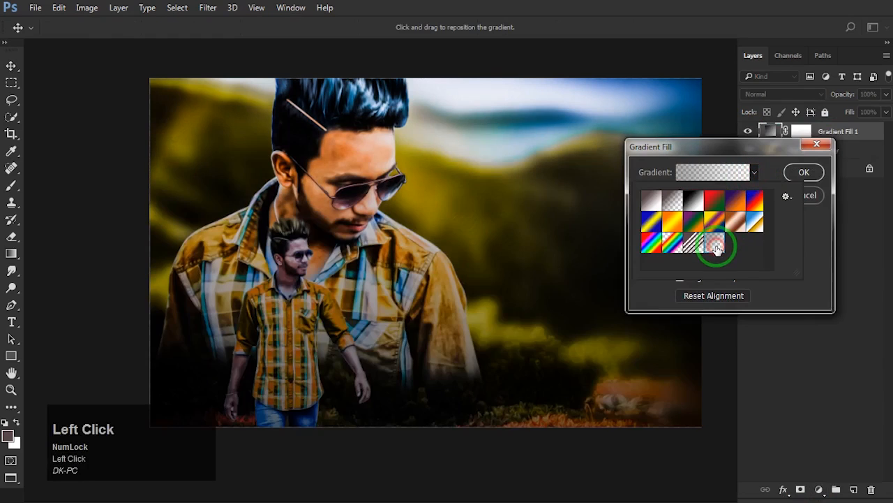
pyautogui.click(793, 179)
pyautogui.click(796, 175)
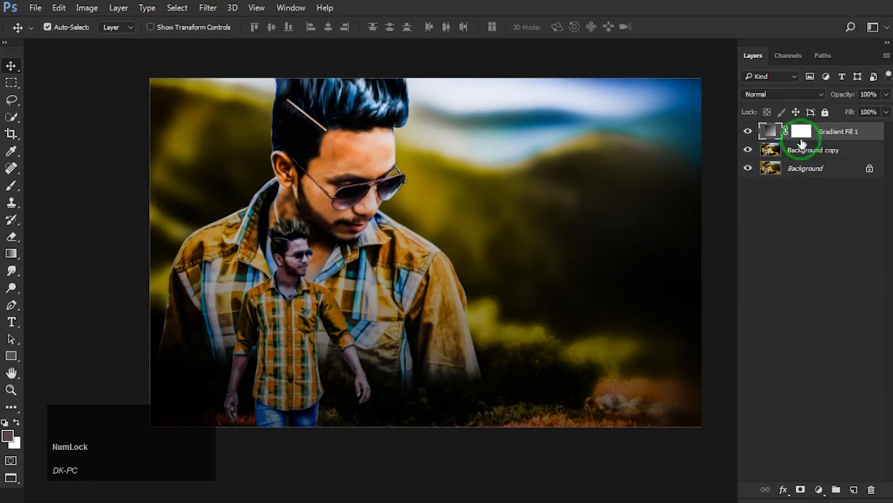
# Reverse the gradient fill and change its style to Radial.
pyautogui.doubleClick(773, 133)
pyautogui.click(708, 216)
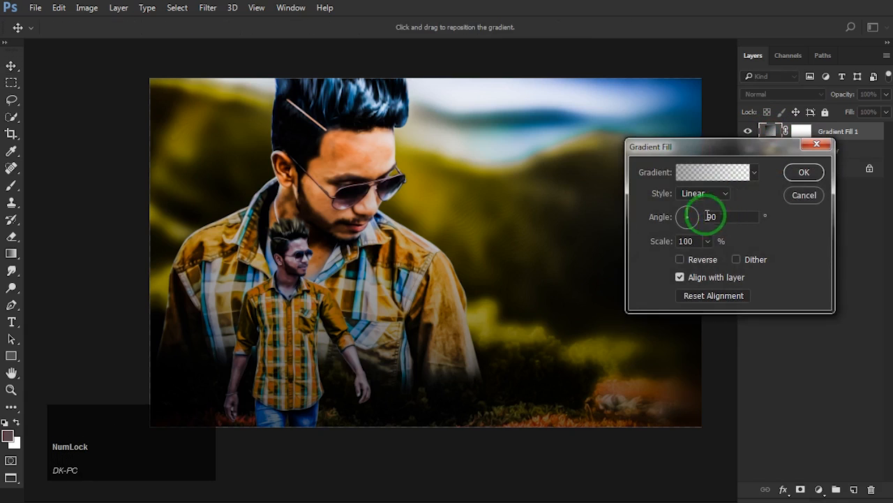
pyautogui.click(682, 259)
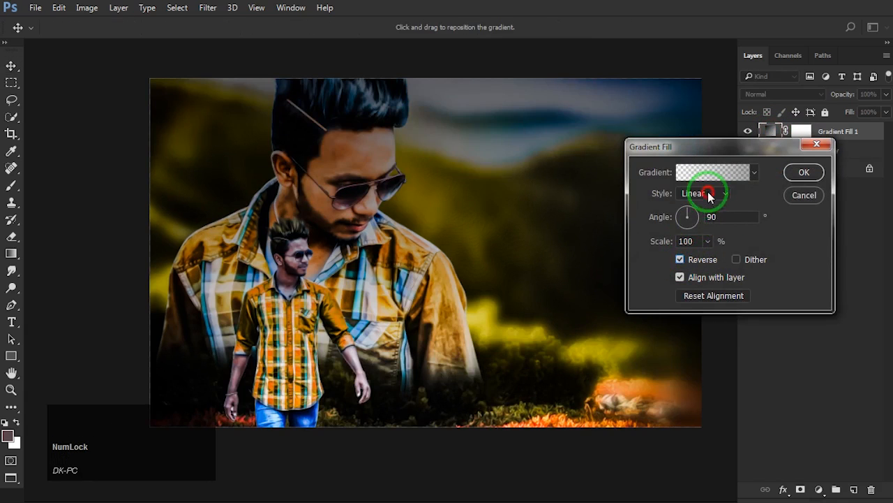
pyautogui.click(705, 193)
pyautogui.click(698, 215)
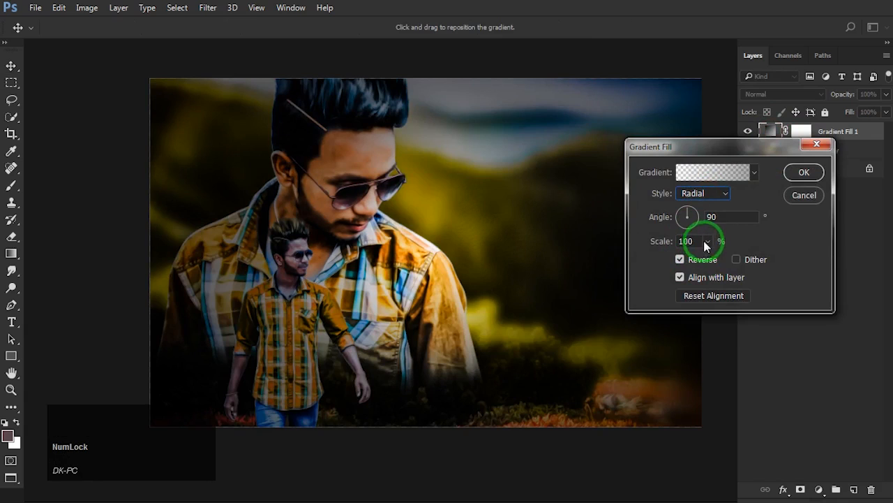
# Reposition the radial gradient's center toward the small man's face, scale it to 264%, and compare the image without it.
pyautogui.moveTo(395, 270); pyautogui.dragTo(307, 253)
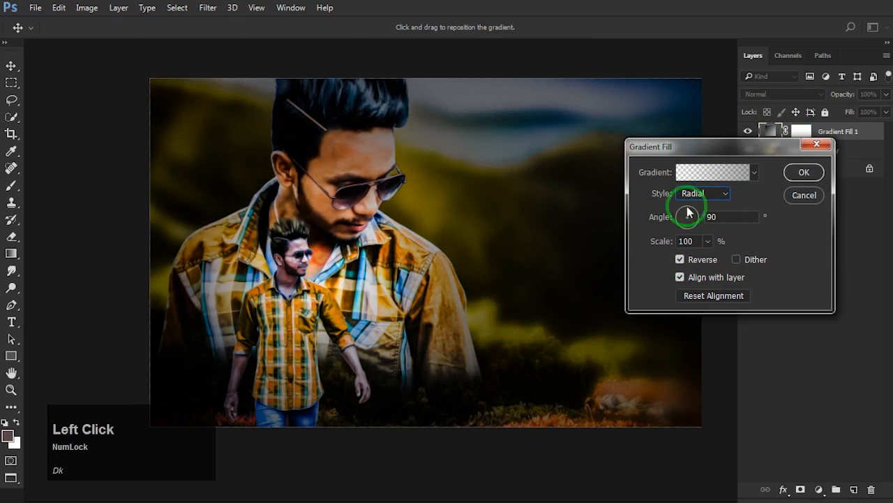
pyautogui.click(707, 241)
pyautogui.moveTo(708, 259); pyautogui.dragTo(717, 260)
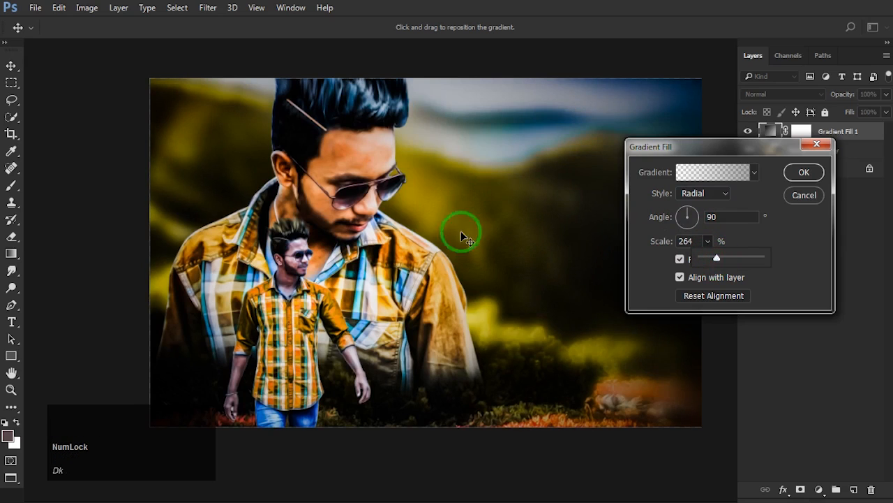
pyautogui.click(357, 228)
pyautogui.click(804, 171)
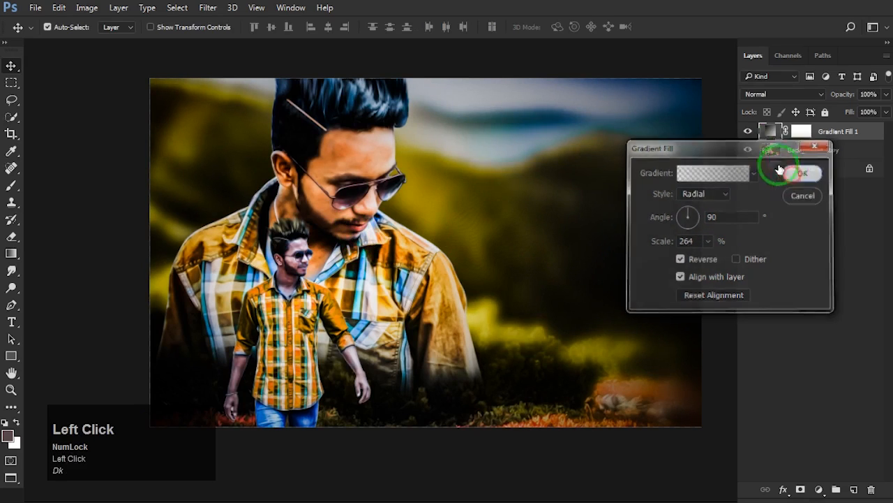
pyautogui.click(748, 131)
pyautogui.click(747, 132)
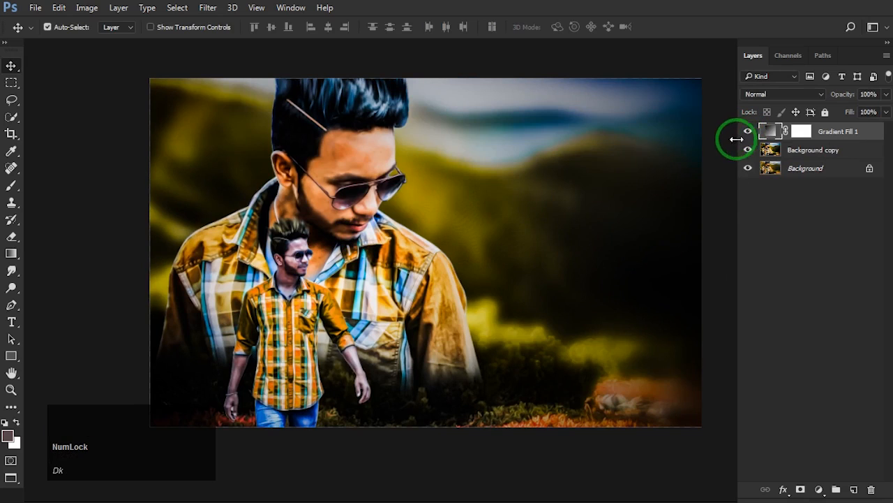
# Merge the gradient fill, the graded copy and the background into a single layer.
pyautogui.keyDown('space'); pyautogui.moveTo(453, 251); pyautogui.dragTo(453, 264); pyautogui.keyUp('space')
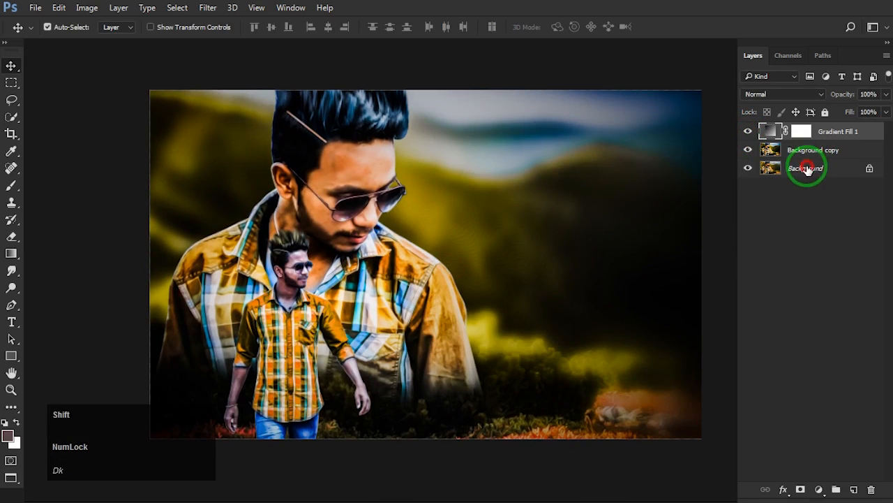
pyautogui.keyDown('shift'); pyautogui.click(806, 170); pyautogui.keyUp('shift')
pyautogui.rightClick(830, 135)
pyautogui.click(586, 471)
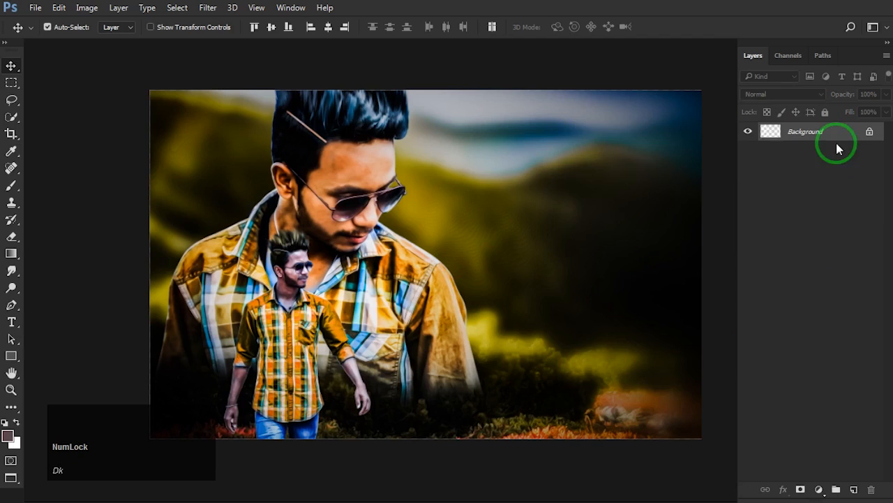
# Duplicate the merged background layer and open the copy in the Nik Collection's HDR Efex Pro 2 filter.
pyautogui.moveTo(829, 132); pyautogui.dragTo(854, 486)
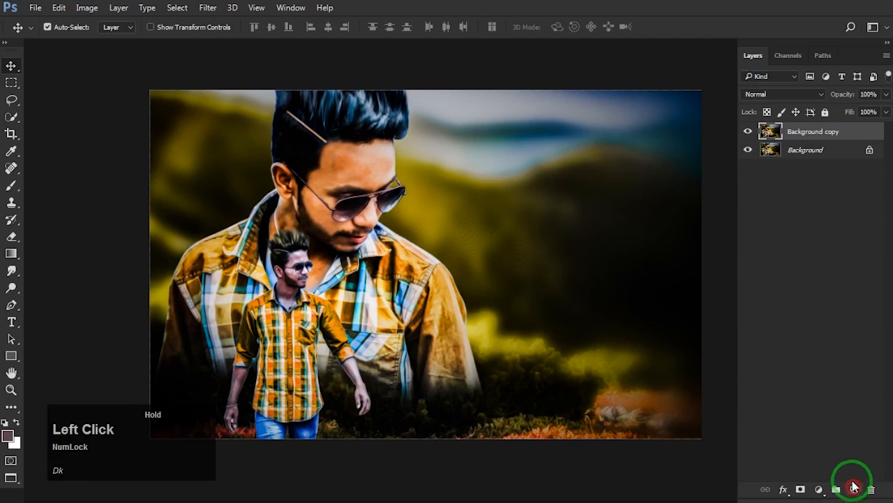
pyautogui.click(207, 8)
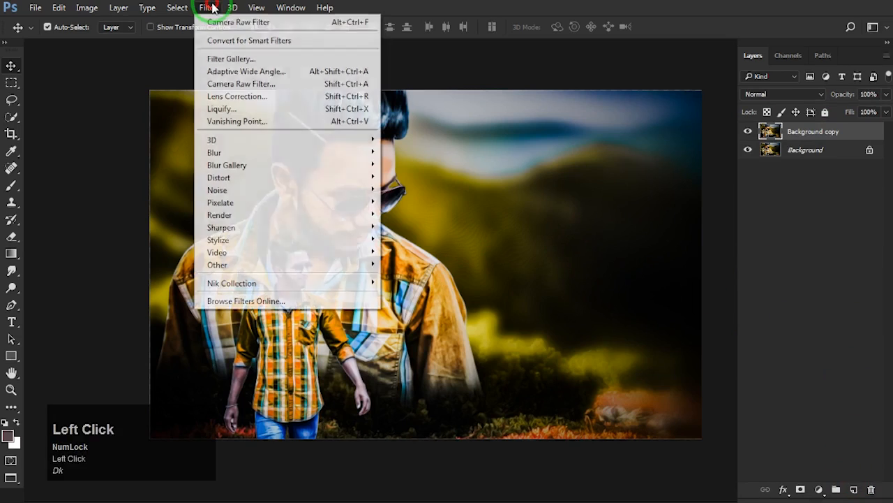
pyautogui.click(282, 282)
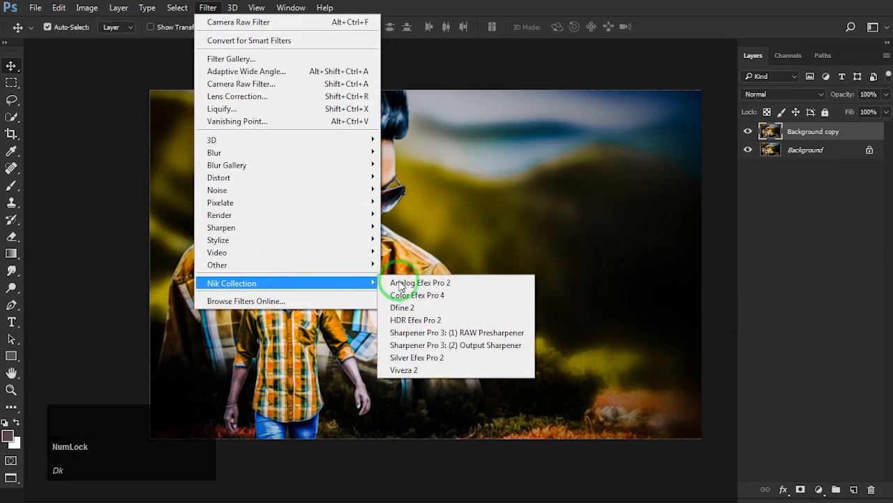
pyautogui.click(418, 321)
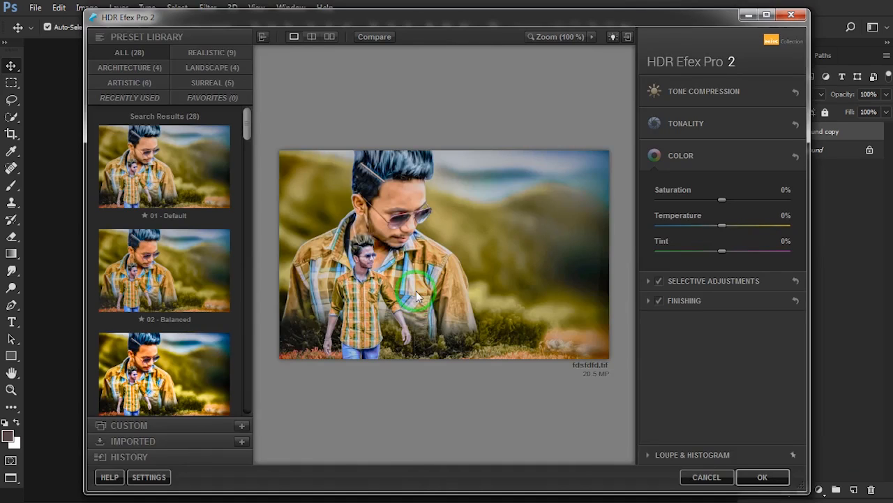
# Try the Structurized 1, Structurized 2, Sinister and Granny's Attic HDR presets on the duplicated layer.
pyautogui.scroll(-4, 199, 303)
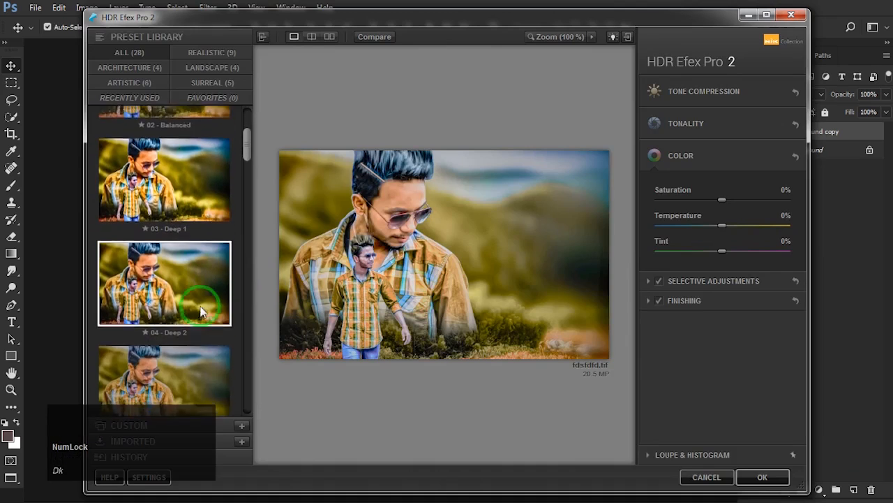
pyautogui.scroll(-4, 200, 310)
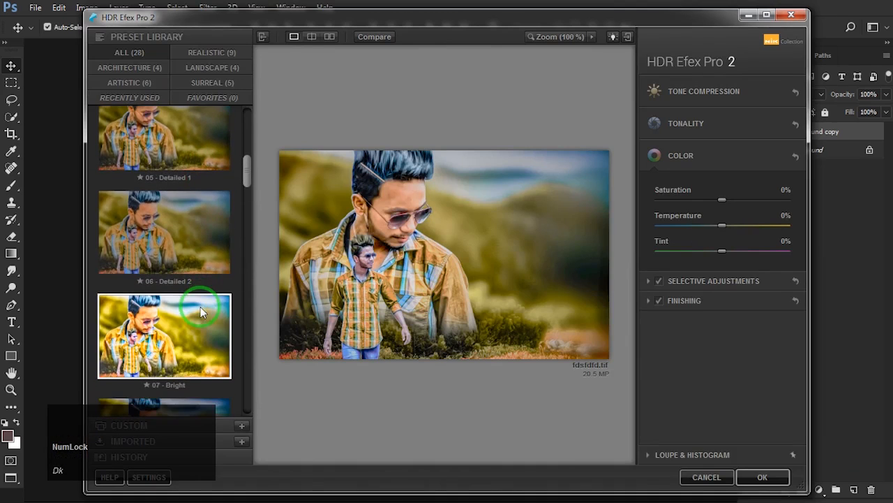
pyautogui.scroll(-3, 200, 310)
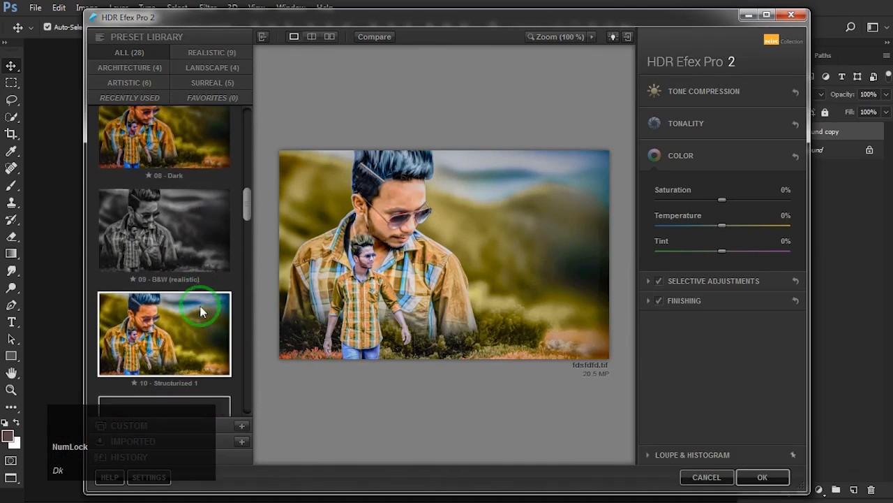
pyautogui.scroll(-1, 201, 311)
pyautogui.click(166, 190)
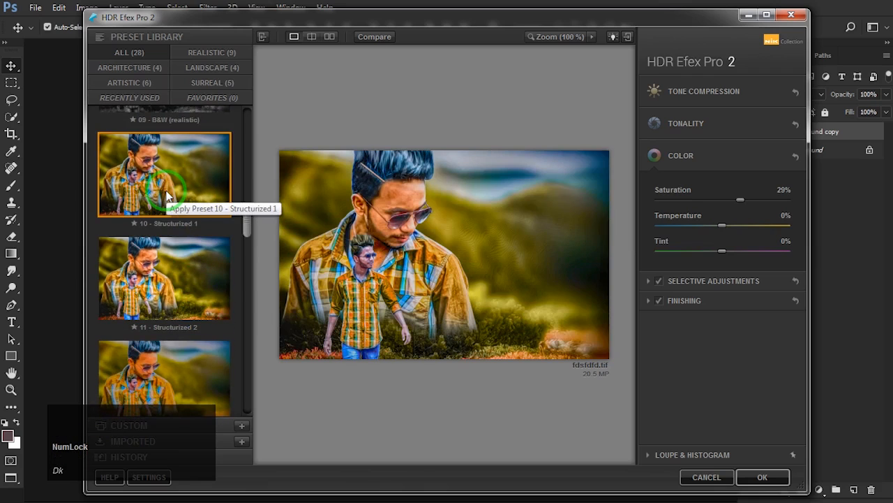
pyautogui.click(171, 268)
pyautogui.scroll(-3, 173, 273)
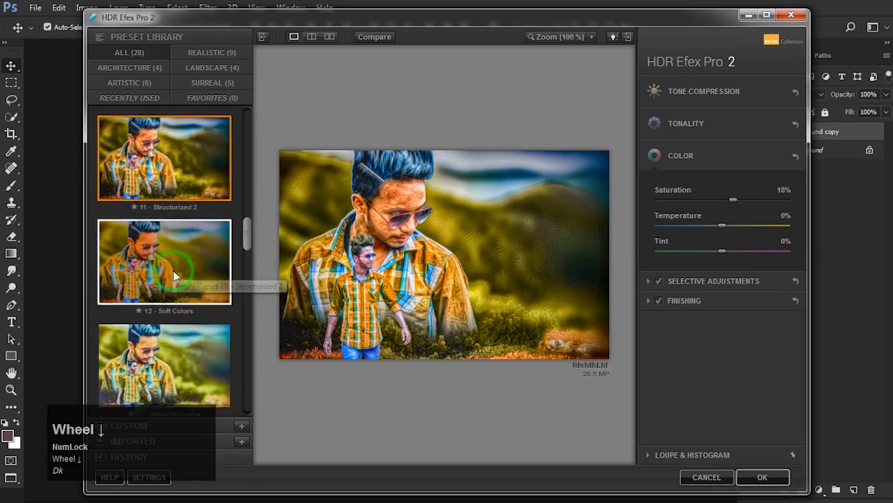
pyautogui.scroll(-2, 174, 278)
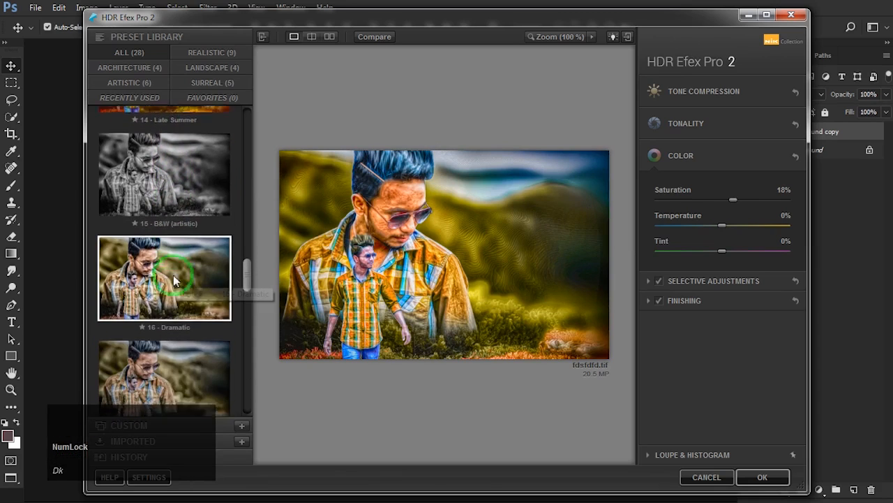
pyautogui.click(174, 279)
pyautogui.click(173, 349)
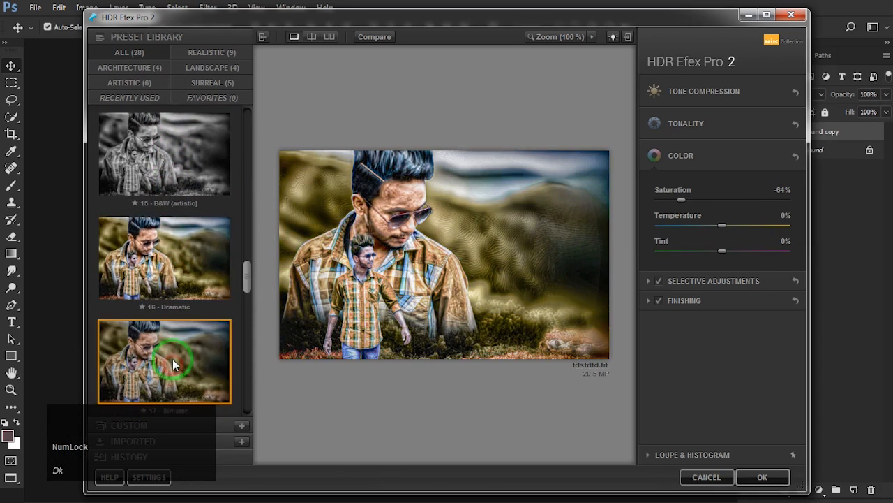
pyautogui.scroll(-1, 173, 340)
pyautogui.scroll(-2, 173, 340)
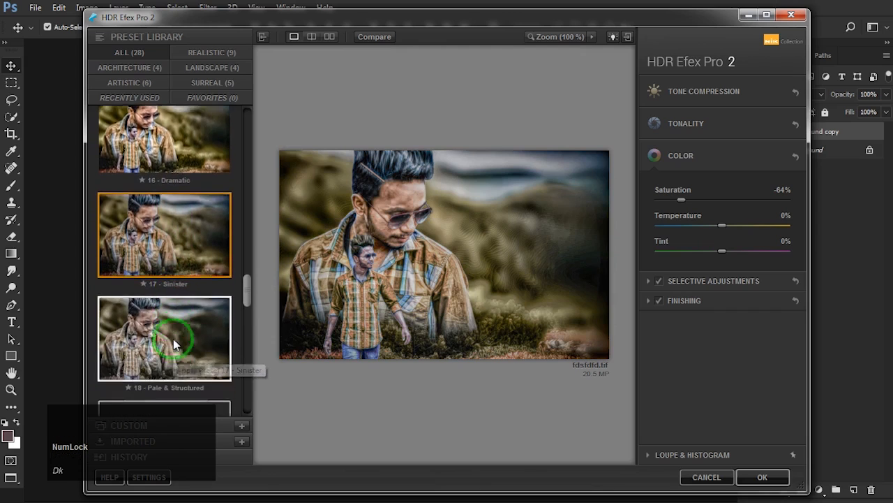
pyautogui.click(168, 300)
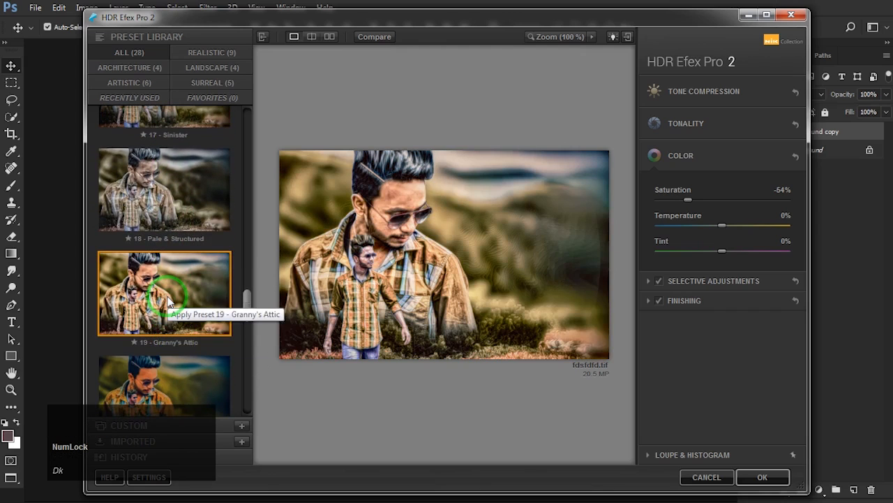
# Choose the 24 - Outdoor 2 HDR preset and look through the remaining presets.
pyautogui.scroll(-4, 168, 309)
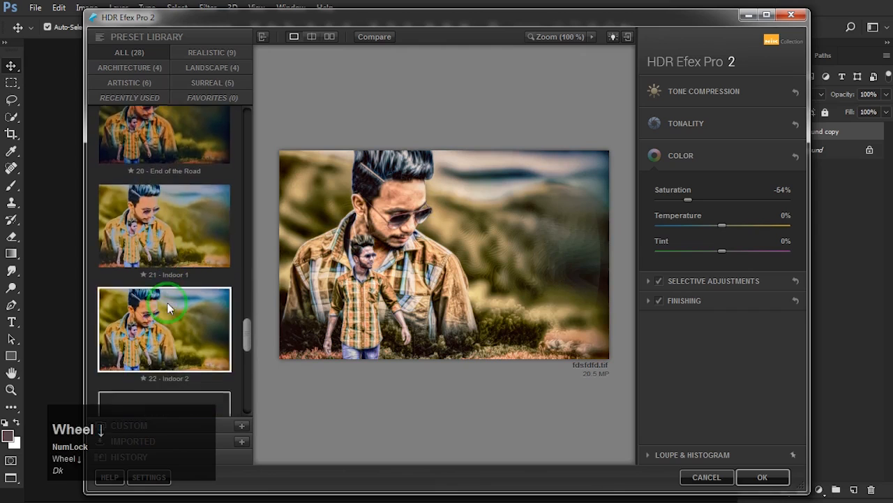
pyautogui.scroll(-2, 169, 309)
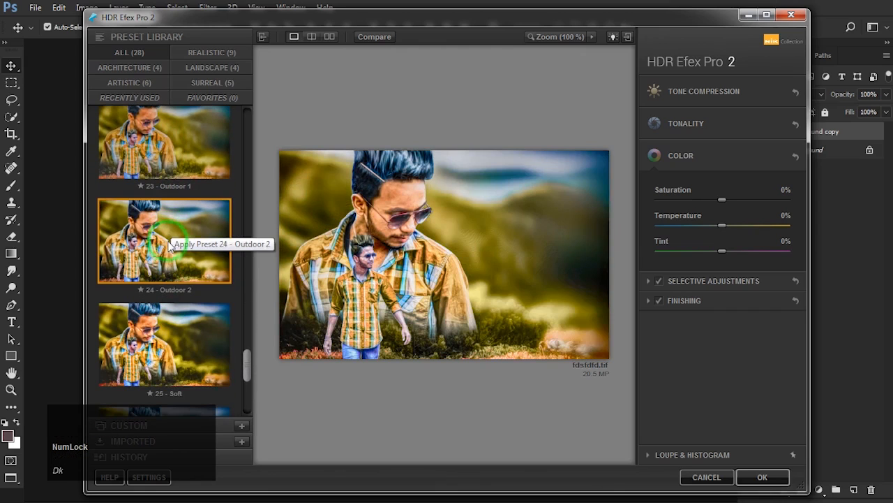
pyautogui.scroll(-1, 168, 251)
pyautogui.scroll(-2, 168, 255)
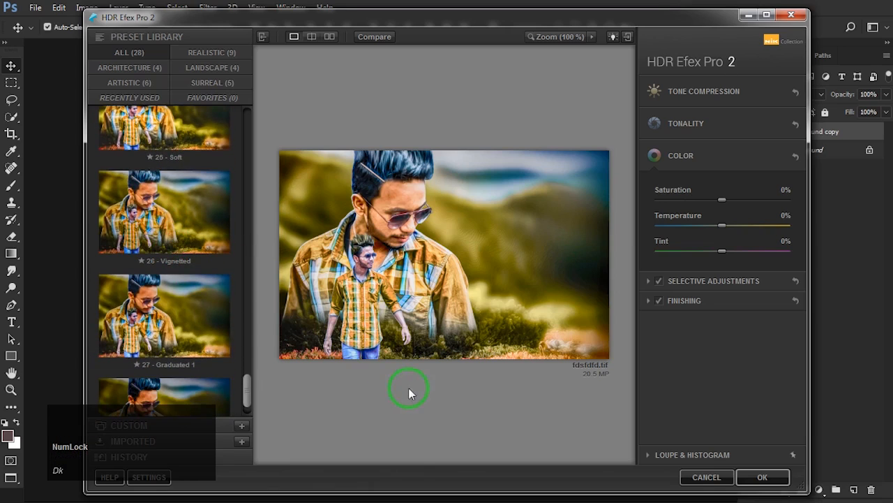
# Set the HDR color temperature to -5%, tint to 4% and saturation to 9%, and apply the filter.
pyautogui.moveTo(721, 222)
pyautogui.mouseDown()
pyautogui.moveTo(701, 227)
pyautogui.moveTo(715, 222)
pyautogui.mouseUp()
pyautogui.moveTo(722, 250)
pyautogui.mouseDown()
pyautogui.moveTo(740, 251)
pyautogui.moveTo(712, 254)
pyautogui.moveTo(728, 255)
pyautogui.mouseUp()
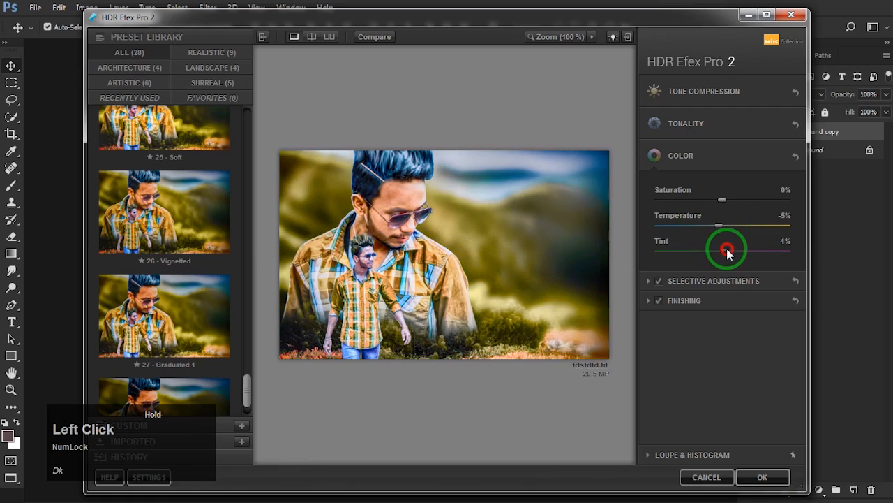
pyautogui.moveTo(722, 203); pyautogui.dragTo(714, 204)
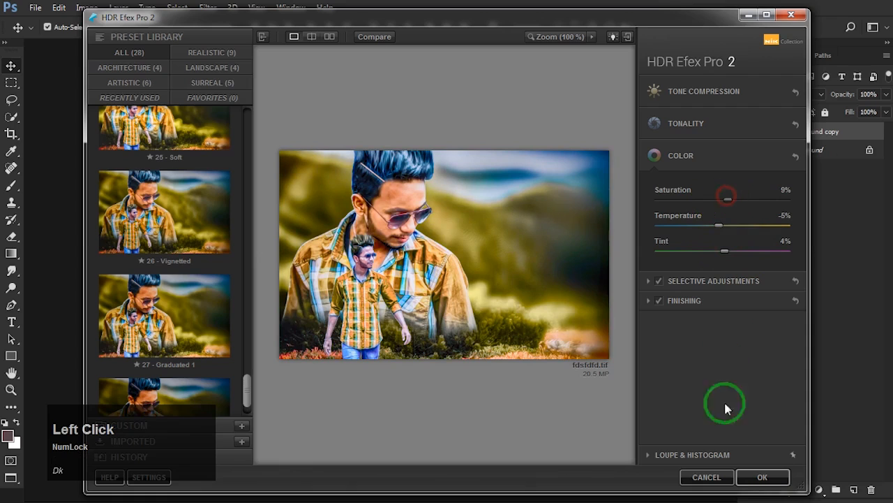
pyautogui.click(743, 478)
pyautogui.press('space')
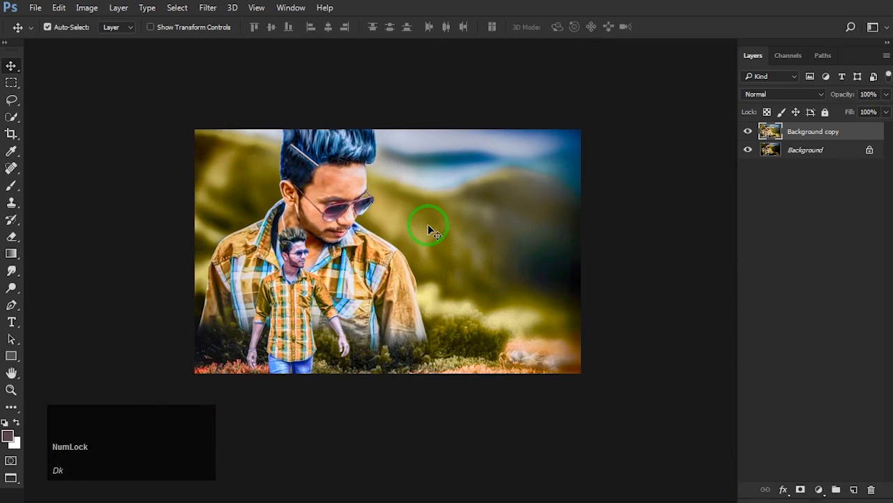
# Add a Gradient Fill layer above the filtered copy, angled at 180° and using the last transparent gray gradient preset.
pyautogui.click(801, 489)
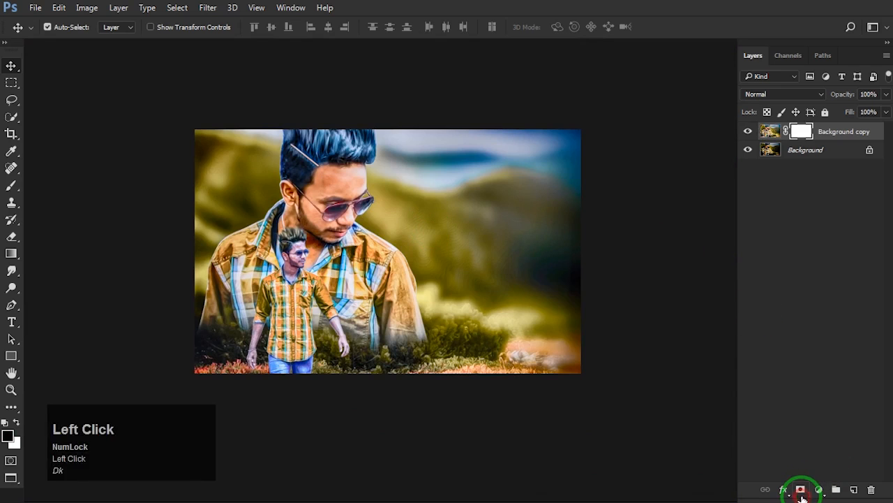
pyautogui.hotkey('ctrl', 'alt', 'z')
pyautogui.click(818, 489)
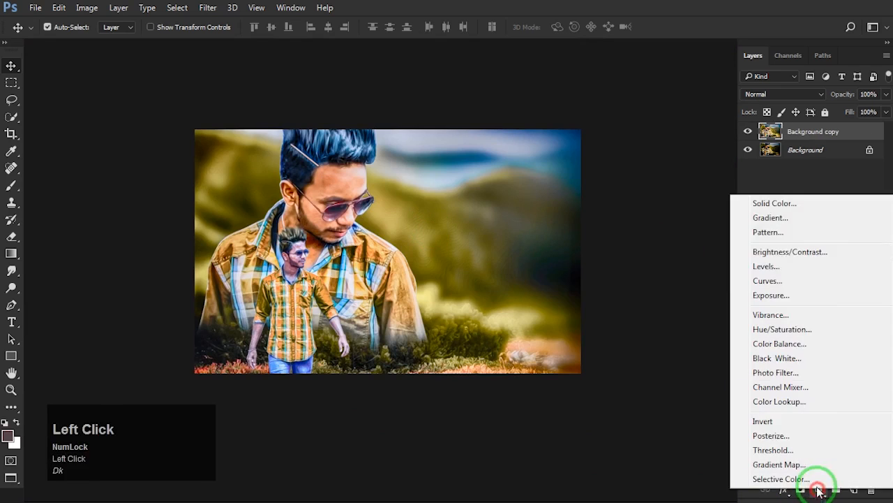
pyautogui.click(768, 218)
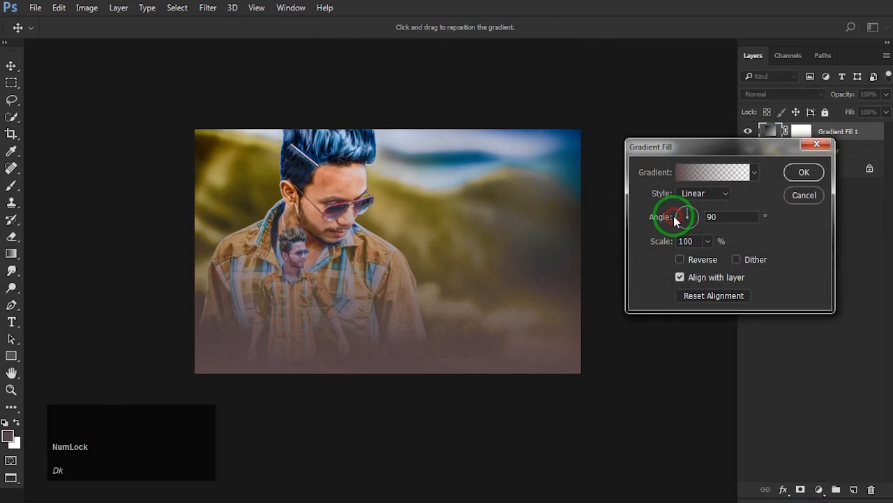
pyautogui.moveTo(674, 217); pyautogui.dragTo(674, 211)
pyautogui.click(729, 172)
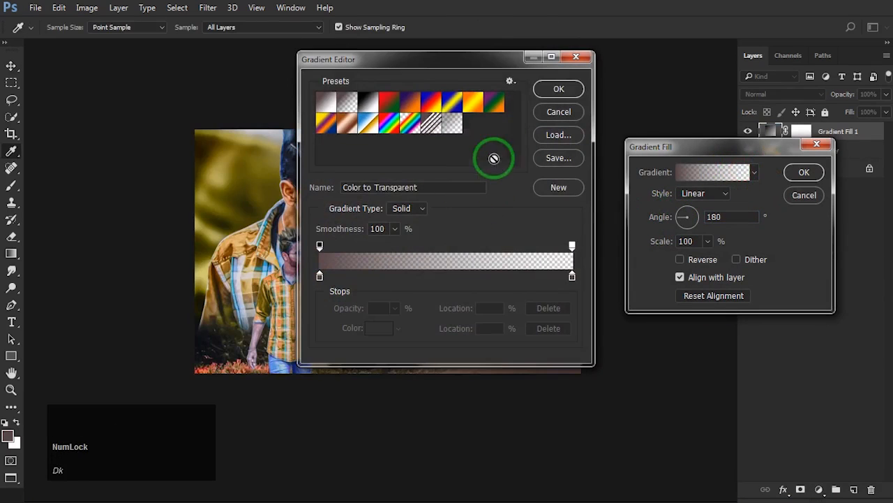
pyautogui.click(452, 123)
pyautogui.click(553, 89)
# Shift the linear gradient toward the image's right edge, accept the fill, and compare the image with and without it.
pyautogui.click(546, 203)
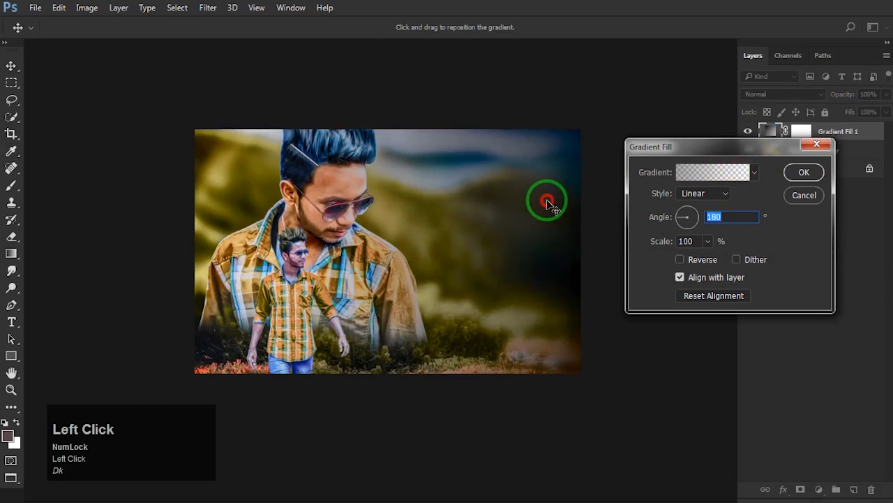
pyautogui.moveTo(547, 203); pyautogui.dragTo(595, 203)
pyautogui.click(536, 209)
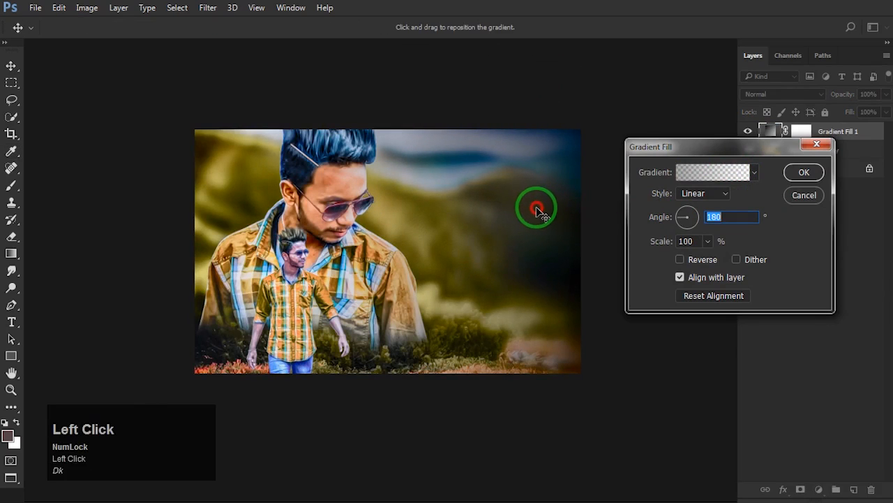
pyautogui.click(804, 171)
pyautogui.click(747, 132)
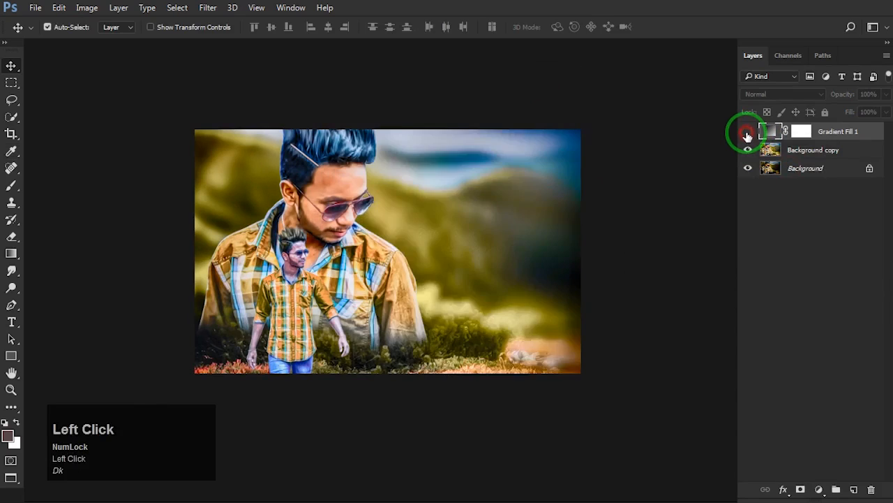
pyautogui.click(748, 132)
pyautogui.click(747, 132)
pyautogui.click(748, 132)
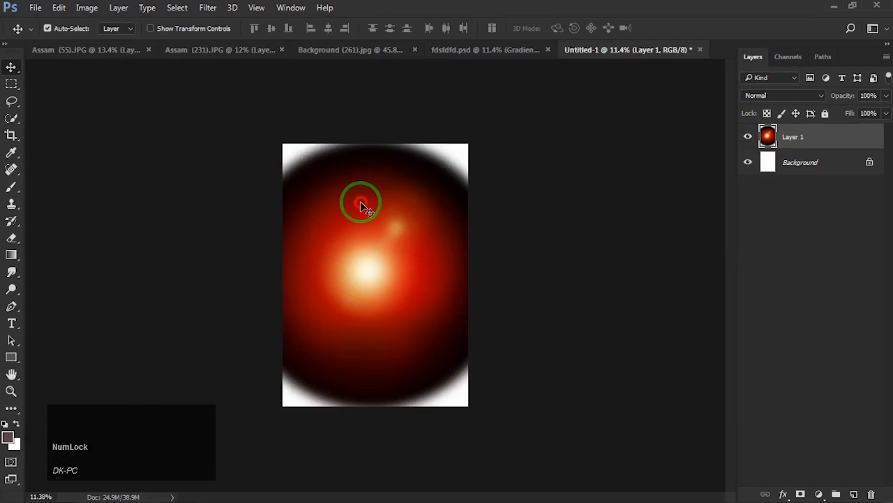
# Copy the red lens flare layer from Untitled-1 into fdsfdfd.psd and close the source document.
pyautogui.press('f')
pyautogui.press('f')
pyautogui.press('f')
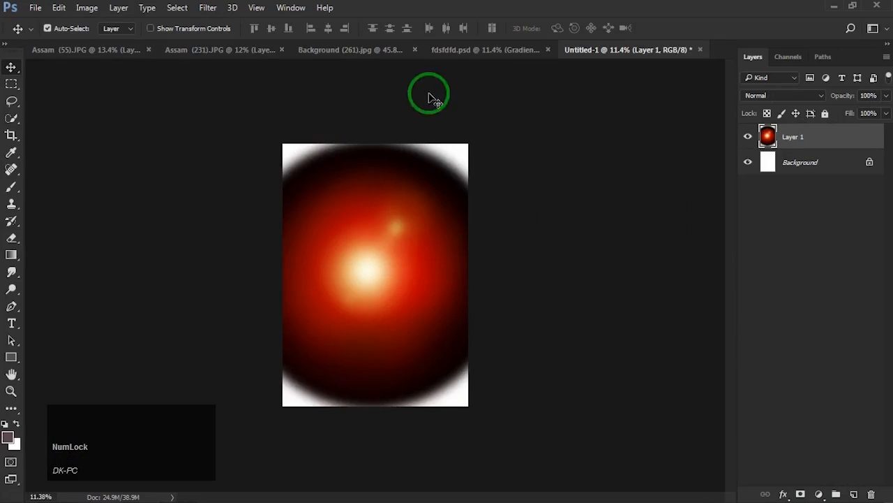
pyautogui.click(492, 48)
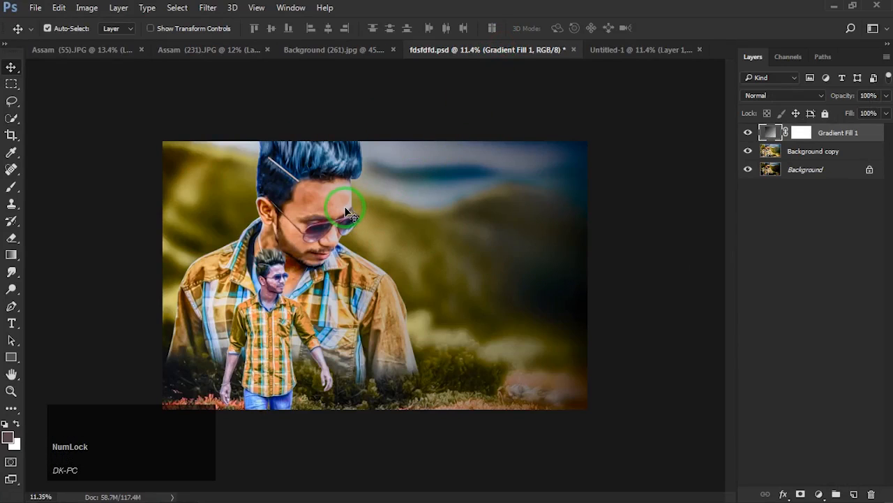
pyautogui.moveTo(630, 56); pyautogui.dragTo(664, 139)
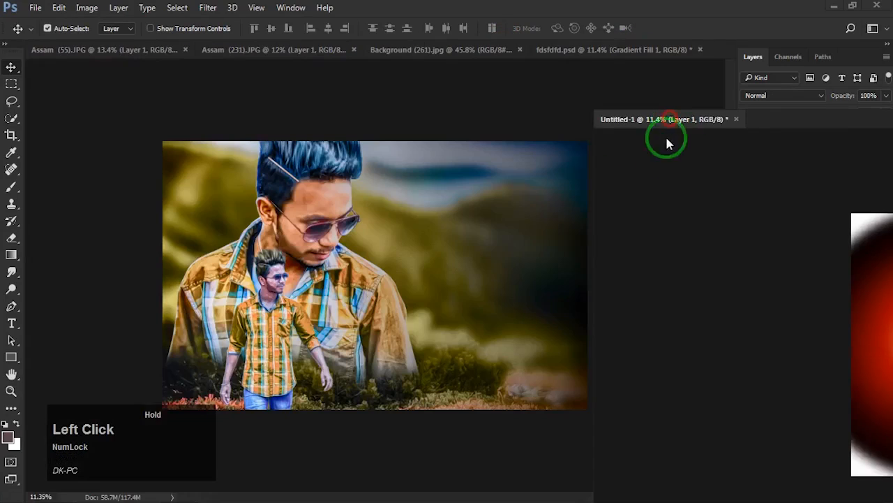
pyautogui.moveTo(656, 216); pyautogui.dragTo(307, 269)
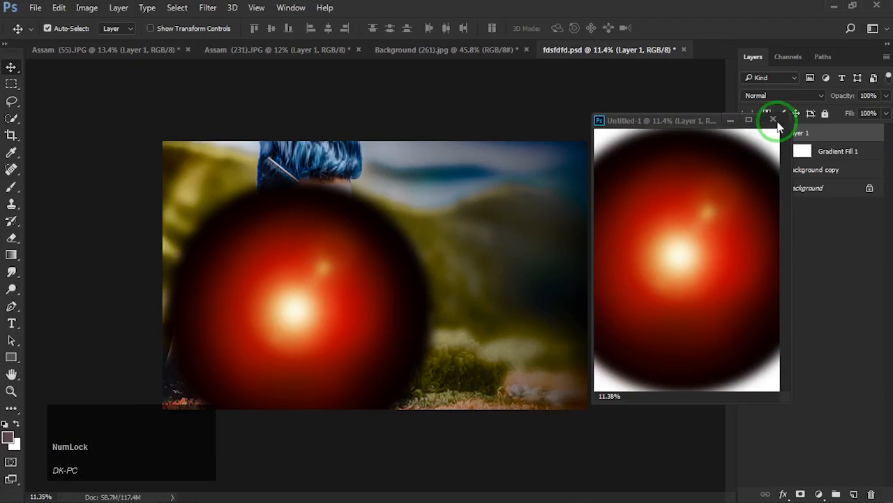
pyautogui.click(772, 120)
pyautogui.click(454, 202)
pyautogui.press('f')
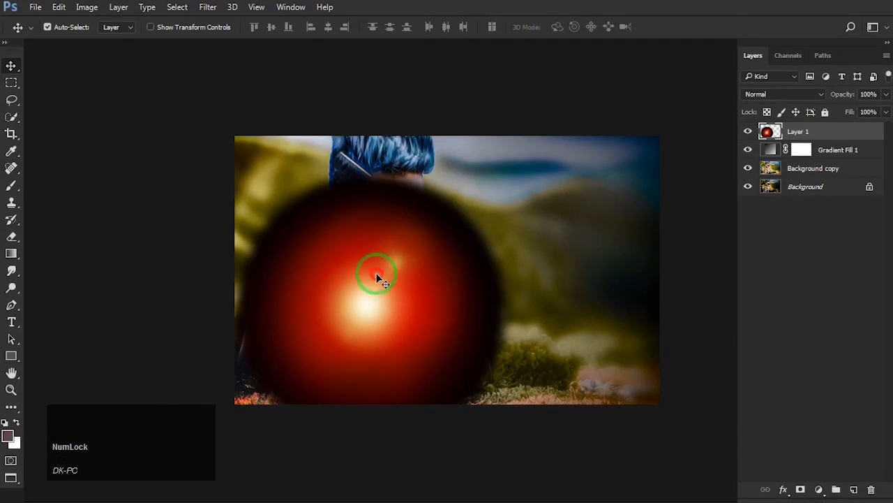
# Move the lens flare beside the large man's ear and set its blend mode to Screen.
pyautogui.moveTo(374, 274); pyautogui.dragTo(331, 170)
pyautogui.click(803, 93)
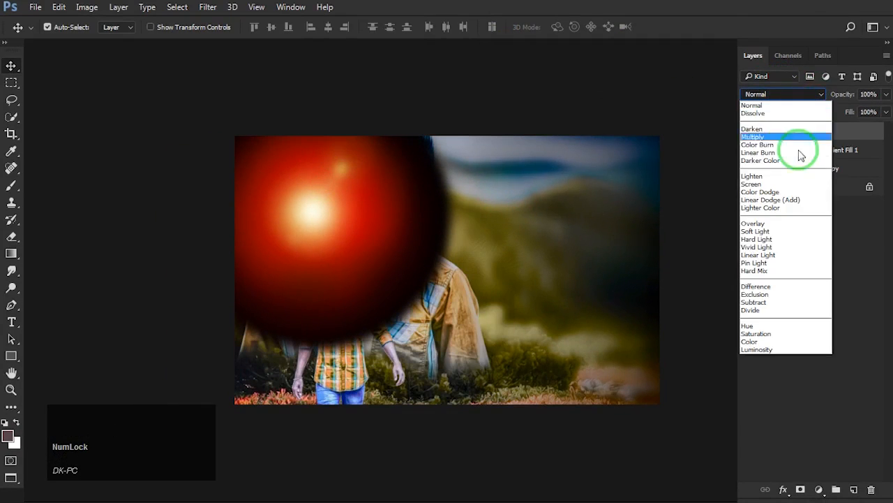
pyautogui.click(752, 185)
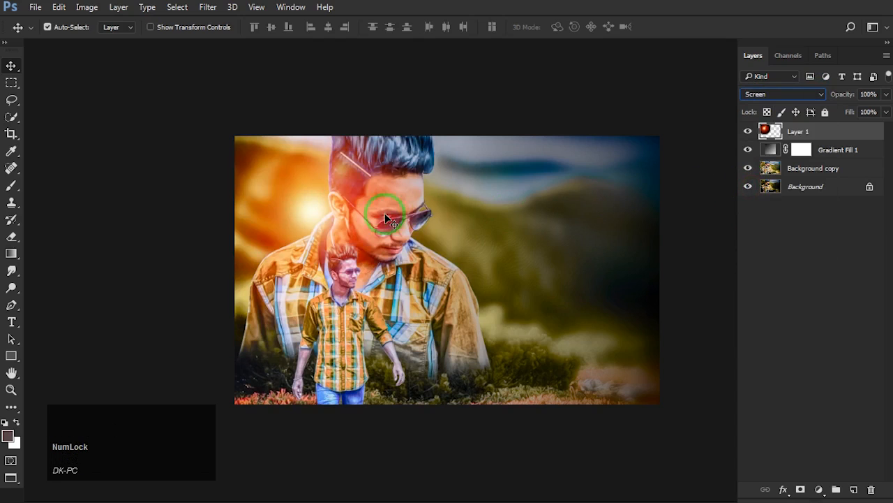
pyautogui.click(315, 205)
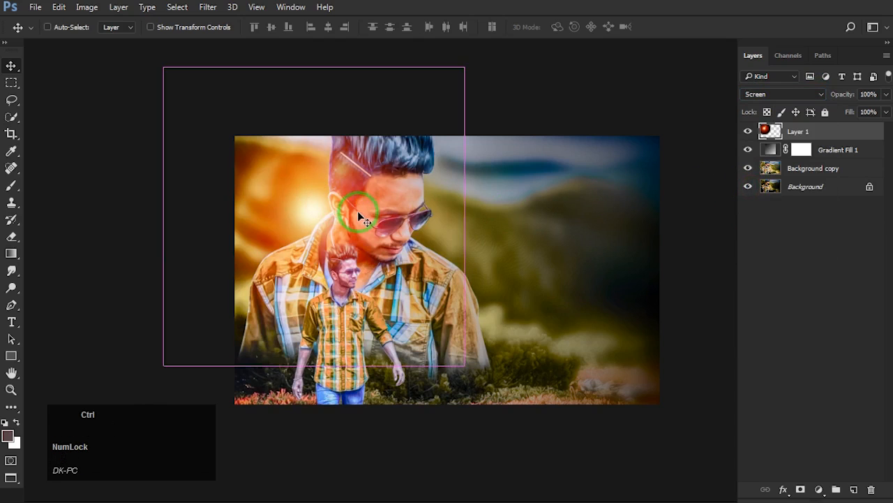
# Scale the lens flare layer down to about 86.8% and reposition it beside the large man's ear.
pyautogui.hotkey('ctrl', 't')
pyautogui.moveTo(465, 69); pyautogui.dragTo(426, 105)
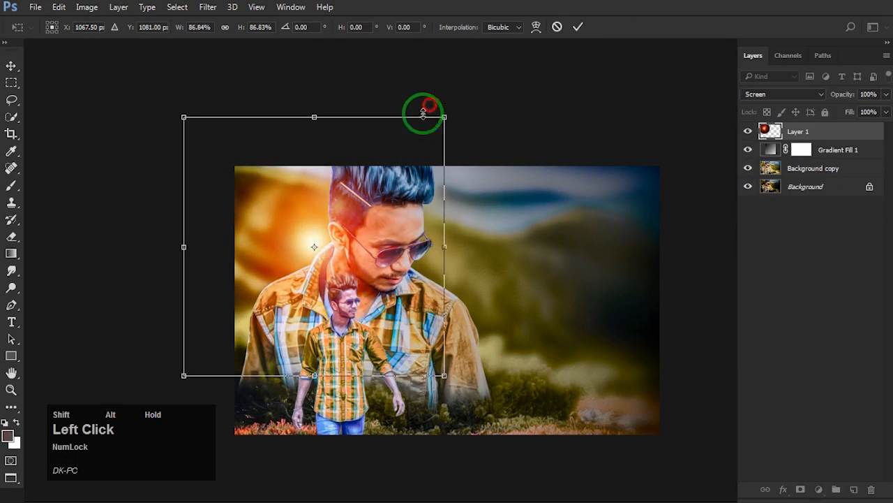
pyautogui.moveTo(382, 200); pyautogui.dragTo(379, 187)
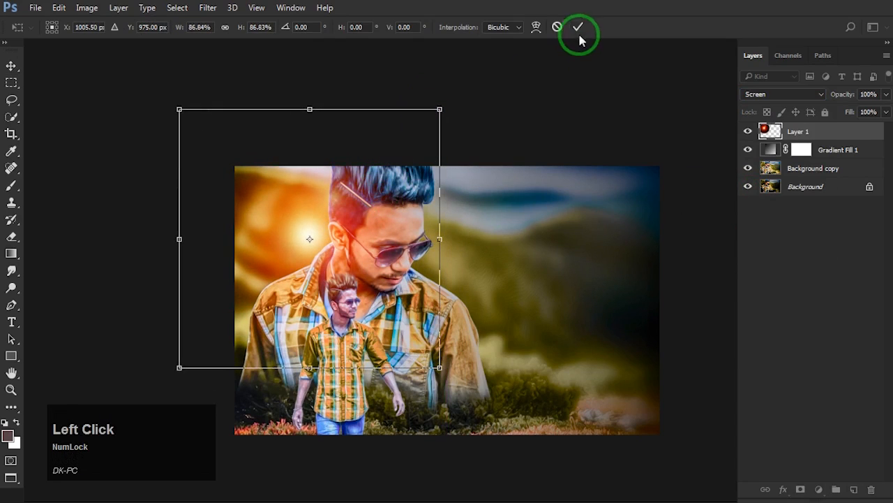
pyautogui.click(577, 27)
pyautogui.moveTo(388, 219); pyautogui.dragTo(344, 166)
pyautogui.scroll(1, 363, 177)
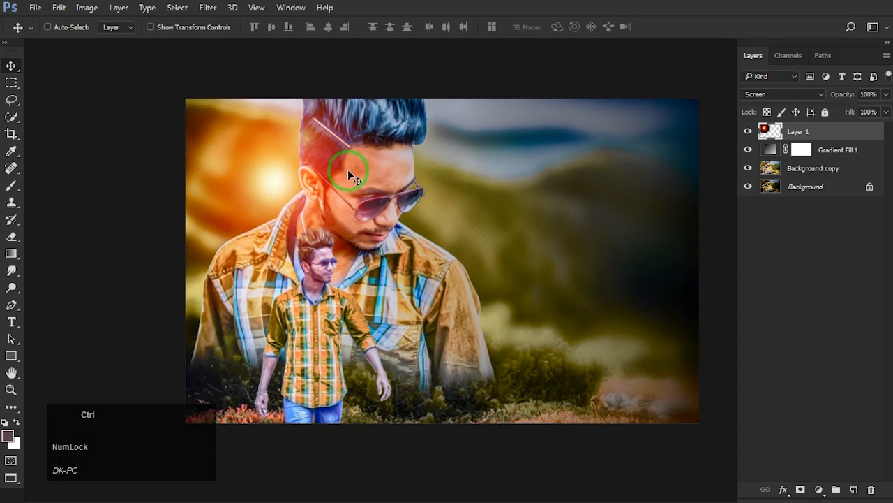
# Apply Levels to the lens flare layer, raising the black input level to 33 and lowering the white input level slightly.
pyautogui.click(87, 7)
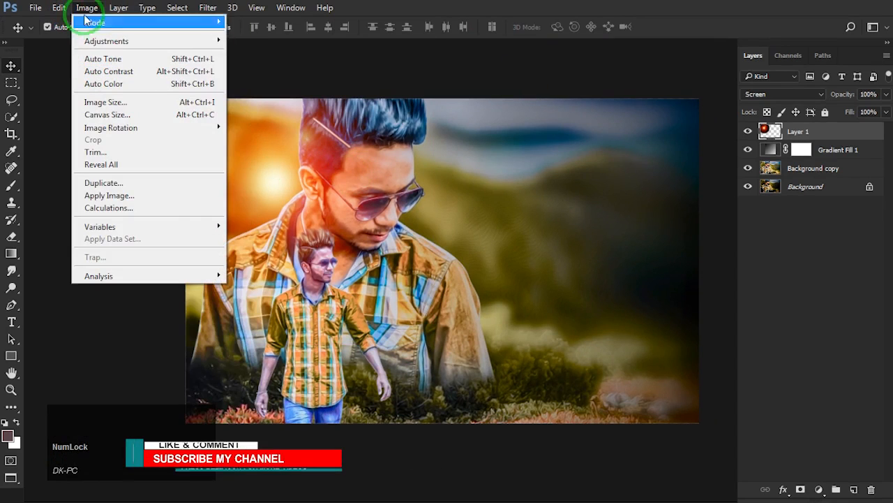
pyautogui.moveTo(103, 43)
pyautogui.click(268, 56)
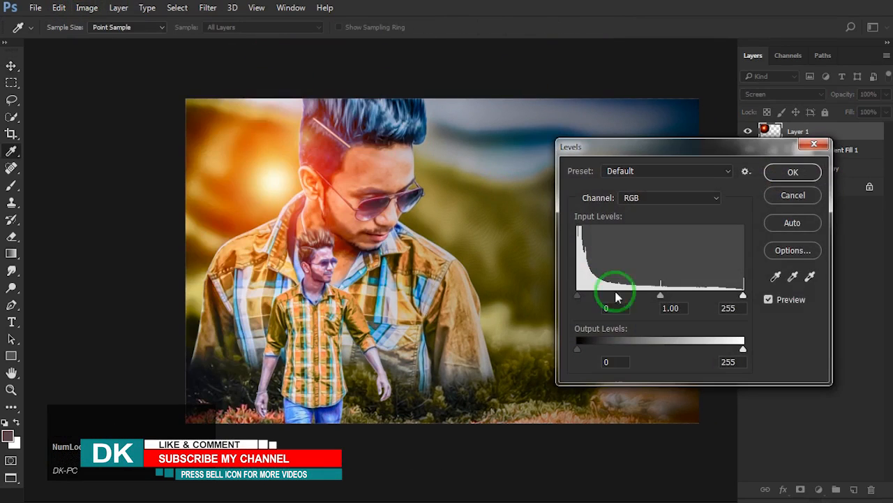
pyautogui.moveTo(579, 299); pyautogui.dragTo(599, 298)
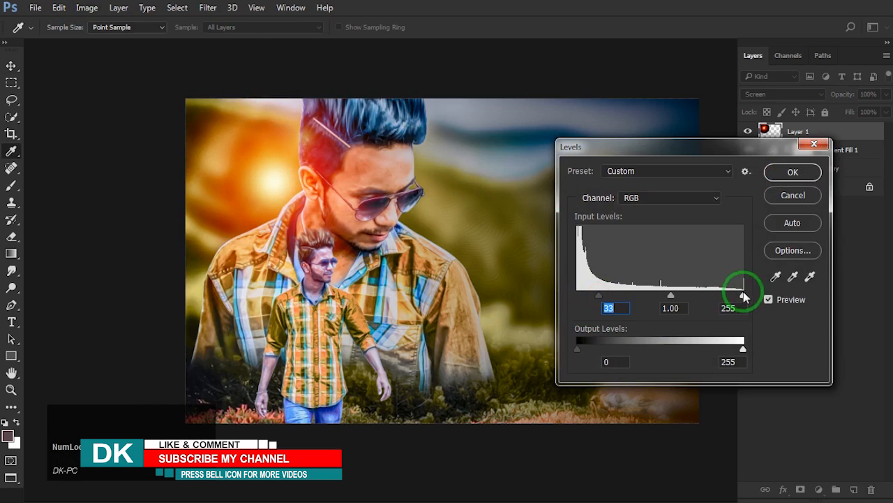
pyautogui.moveTo(743, 295); pyautogui.dragTo(727, 297)
pyautogui.click(777, 173)
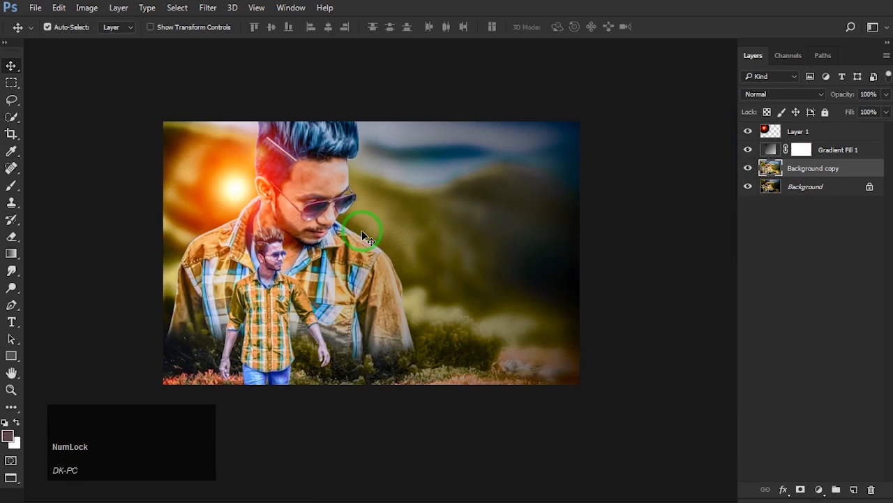
# Copy the four text layers from Untitled-1 into fdsfdfd.psd and close the source document.
pyautogui.scroll(1, 361, 231)
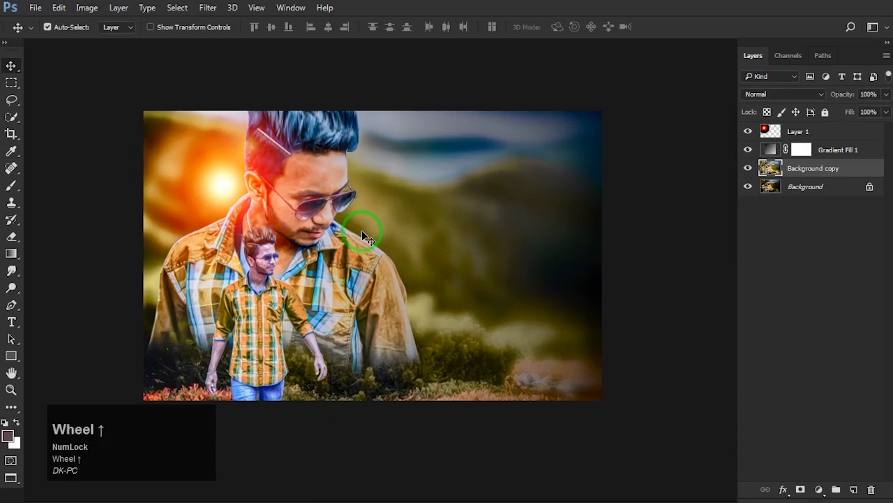
pyautogui.moveTo(377, 231); pyautogui.dragTo(367, 230)
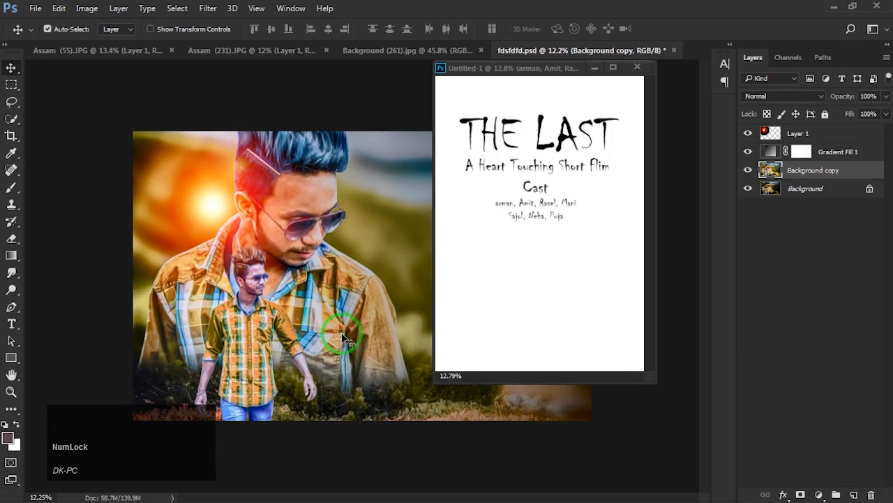
pyautogui.click(536, 202)
pyautogui.keyDown('shift'); pyautogui.click(786, 217); pyautogui.keyUp('shift')
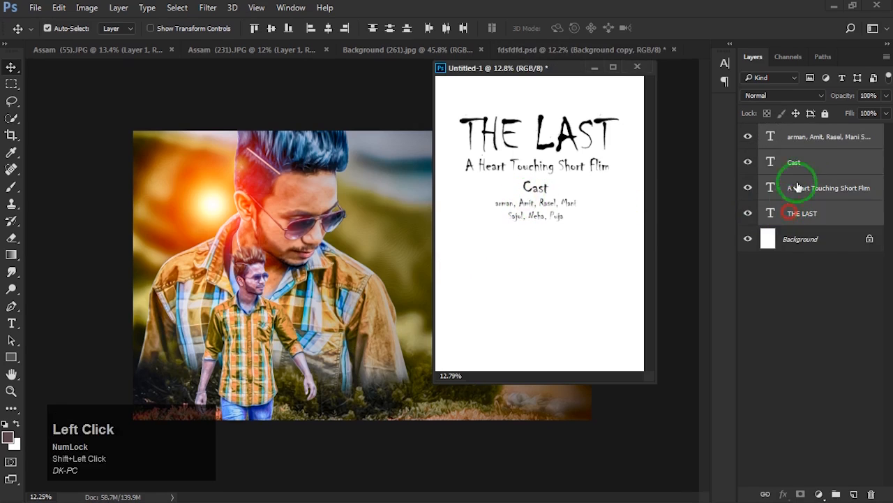
pyautogui.moveTo(791, 186); pyautogui.dragTo(403, 239)
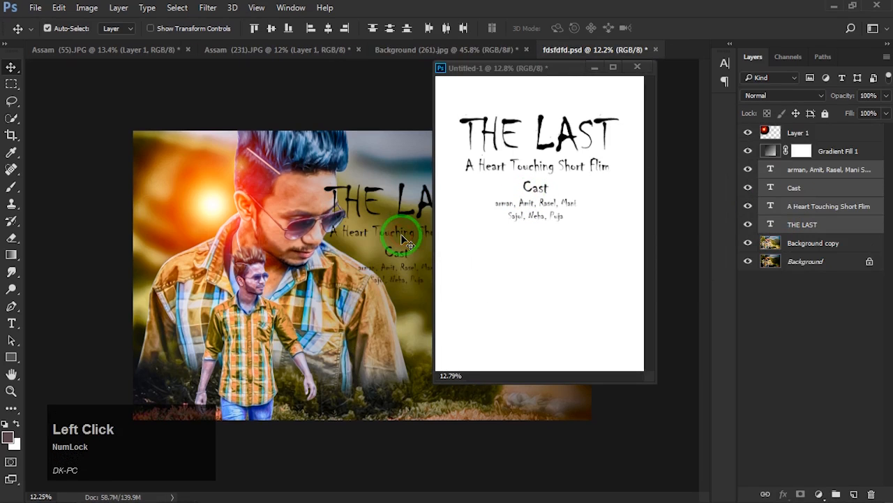
pyautogui.click(637, 67)
# Move the text block onto the dark background beside the large man and raise its four layers above Layer 1.
pyautogui.click(455, 203)
pyautogui.press('f')
pyautogui.press('space')
pyautogui.moveTo(480, 219); pyautogui.dragTo(546, 217)
pyautogui.hotkey('ctrl', 't')
pyautogui.press('Return')
pyautogui.moveTo(811, 210); pyautogui.dragTo(815, 131)
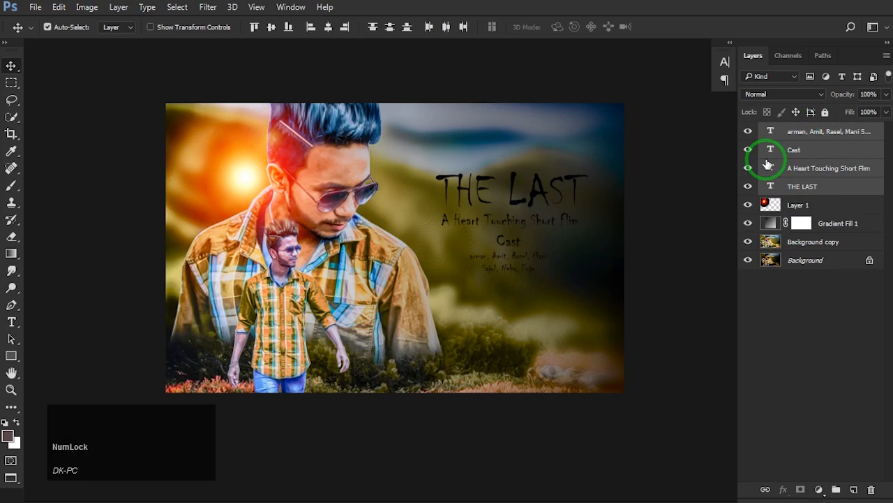
# Scale the four text layers down slightly and shift them lower on the dark background.
pyautogui.hotkey('ctrl', 't')
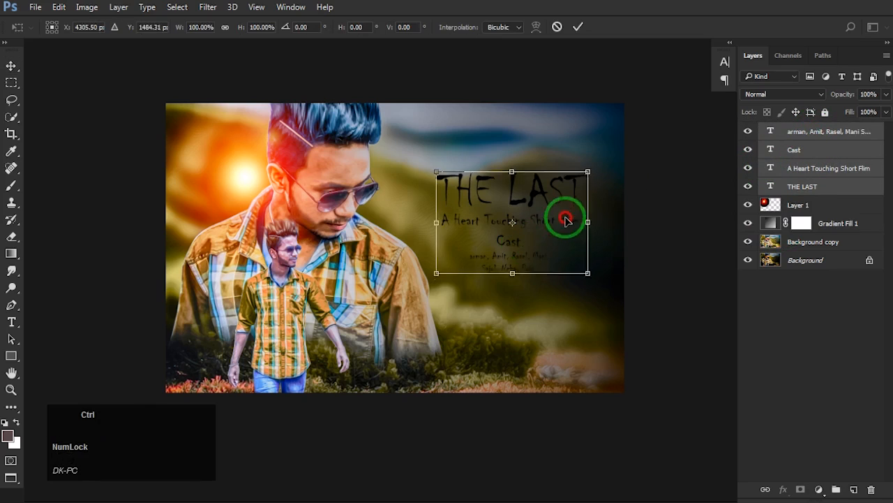
pyautogui.moveTo(590, 170); pyautogui.dragTo(590, 192)
pyautogui.moveTo(570, 206); pyautogui.dragTo(572, 215)
pyautogui.click(578, 27)
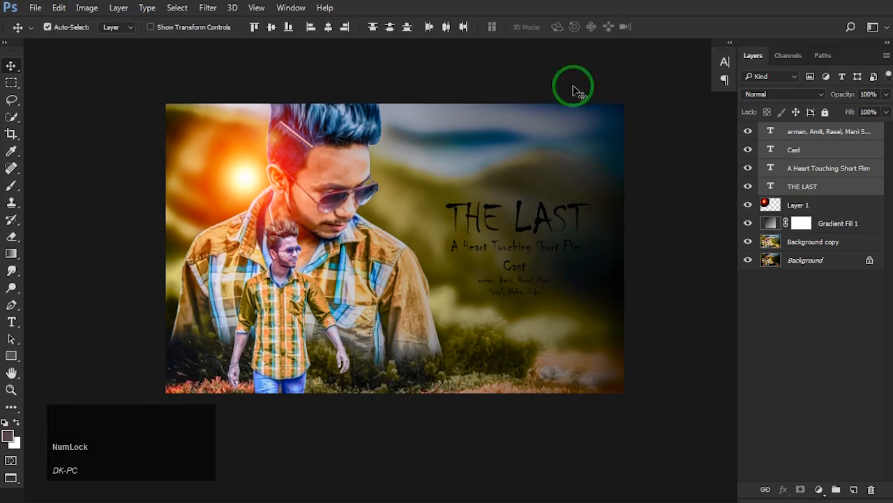
# Add a Color Overlay of yellow-green #baff00 to the THE LAST title layer.
pyautogui.click(828, 187)
pyautogui.rightClick(831, 187)
pyautogui.click(614, 111)
pyautogui.moveTo(523, 60); pyautogui.dragTo(610, 302)
pyautogui.click(313, 480)
pyautogui.click(586, 343)
pyautogui.click(594, 290)
pyautogui.moveTo(569, 171); pyautogui.dragTo(676, 56)
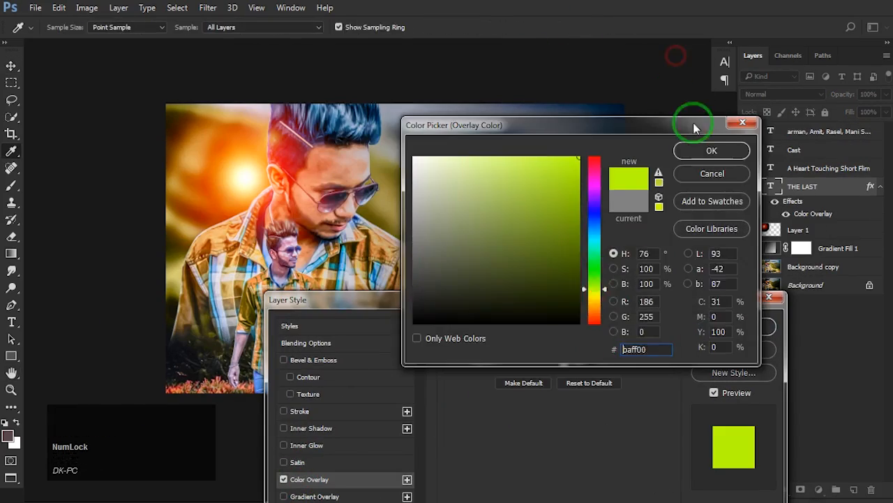
pyautogui.click(712, 151)
pyautogui.click(736, 326)
# Give the "A Heart Touching Short Flim" text a white Color Overlay and copy that style to the Cast heading and cast names layers.
pyautogui.scroll(1, 671, 318)
pyautogui.click(876, 168)
pyautogui.rightClick(876, 168)
pyautogui.click(642, 113)
pyautogui.click(244, 238)
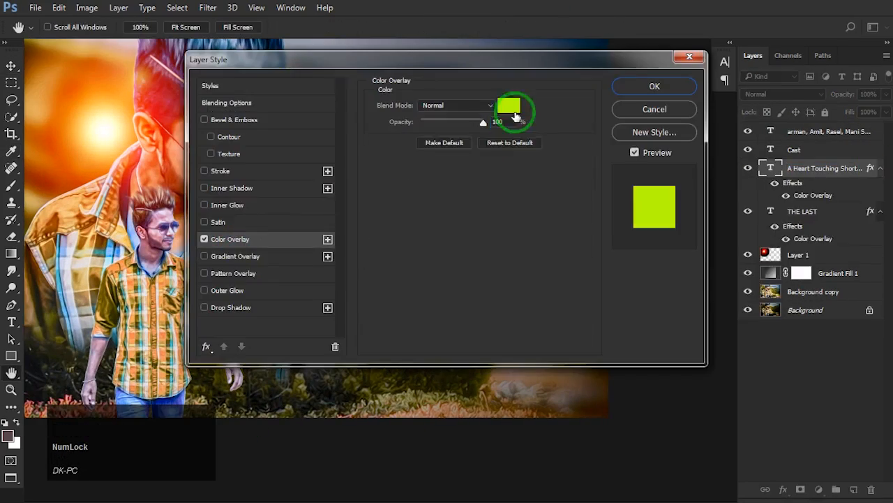
pyautogui.click(512, 107)
pyautogui.click(403, 120)
pyautogui.click(729, 115)
pyautogui.click(654, 86)
pyautogui.rightClick(811, 169)
pyautogui.click(691, 148)
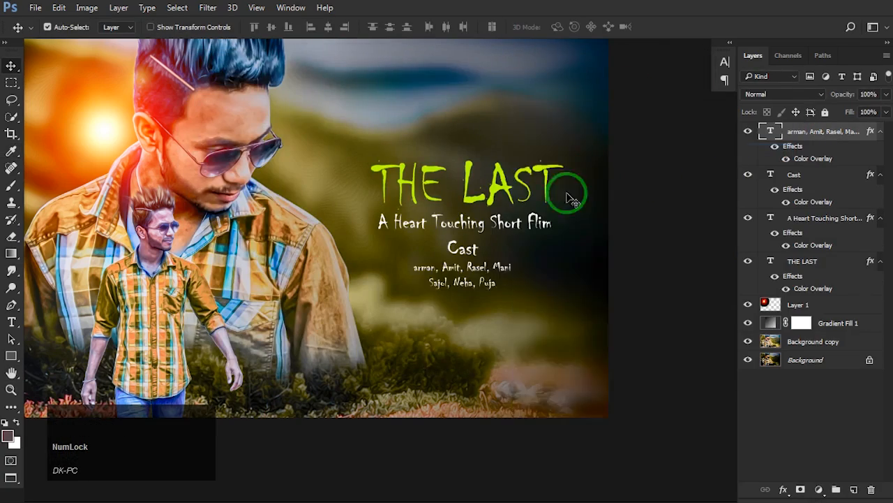
pyautogui.scroll(-2, 463, 206)
pyautogui.scroll(1, 486, 213)
pyautogui.scroll(3, 498, 228)
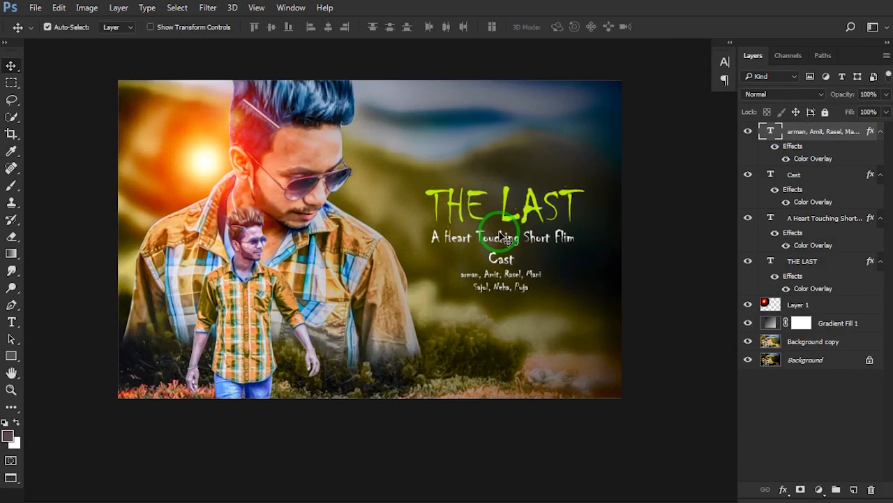
pyautogui.scroll(-1, 498, 228)
pyautogui.moveTo(498, 228); pyautogui.dragTo(495, 226)
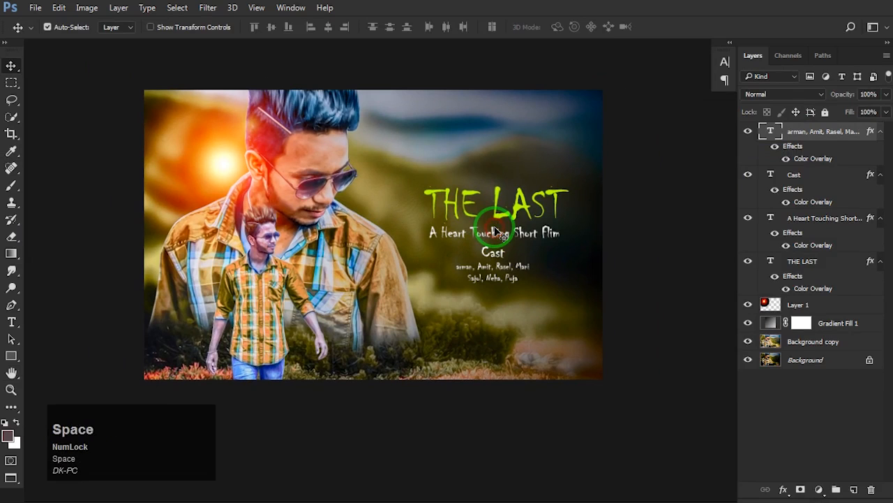